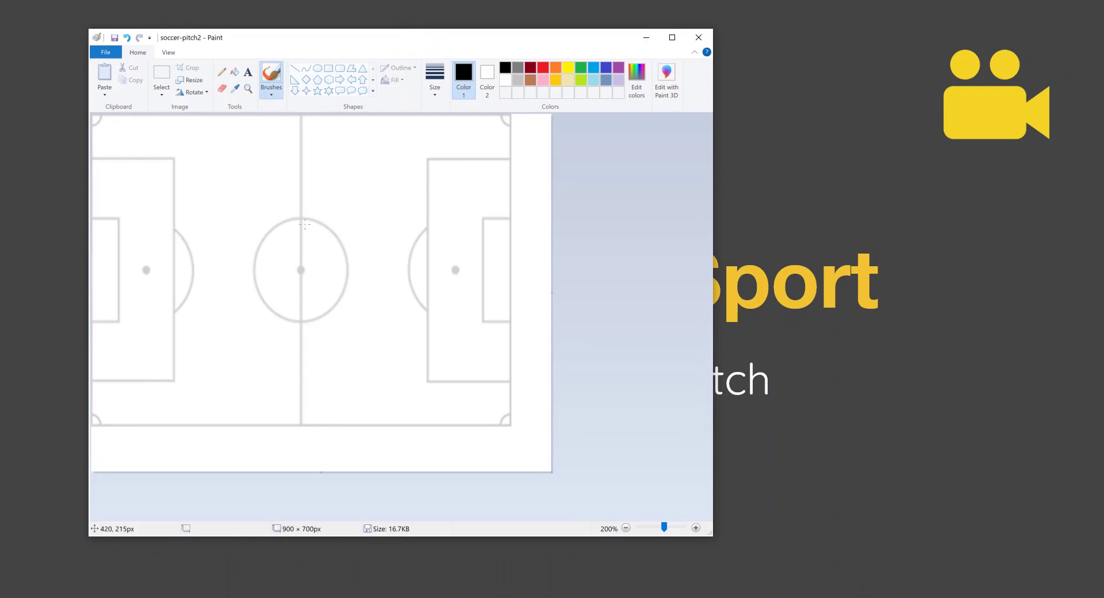
Label the pitch drawing by hand in black: 0 and 120 below its bottom corners and 80 at the top of the halfway line.
{"action": "mouse_move", "coordinate": [97, 434]}
{"action": "left_mouse_down"}
{"action": "mouse_move", "coordinate": [108, 437]}
{"action": "mouse_move", "coordinate": [99, 431]}
{"action": "left_mouse_up"}
{"action": "mouse_move", "coordinate": [496, 434]}
{"action": "left_mouse_down"}
{"action": "mouse_move", "coordinate": [514, 446]}
{"action": "mouse_move", "coordinate": [531, 431]}
{"action": "left_mouse_up"}
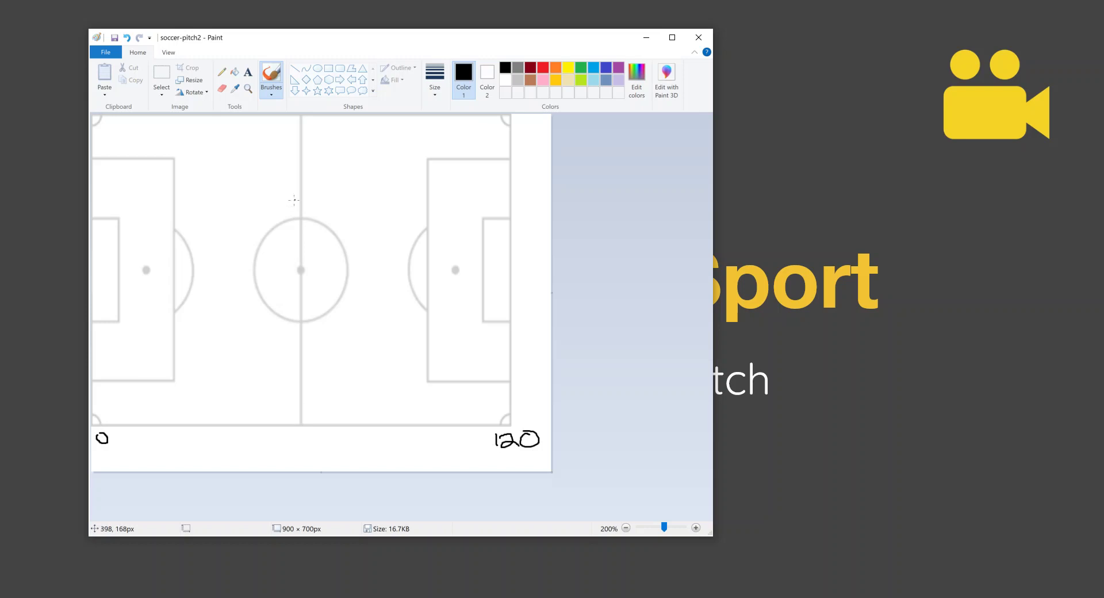
{"action": "mouse_move", "coordinate": [293, 116]}
{"action": "left_mouse_down"}
{"action": "mouse_move", "coordinate": [324, 132]}
{"action": "mouse_move", "coordinate": [309, 116]}
{"action": "left_mouse_up"}
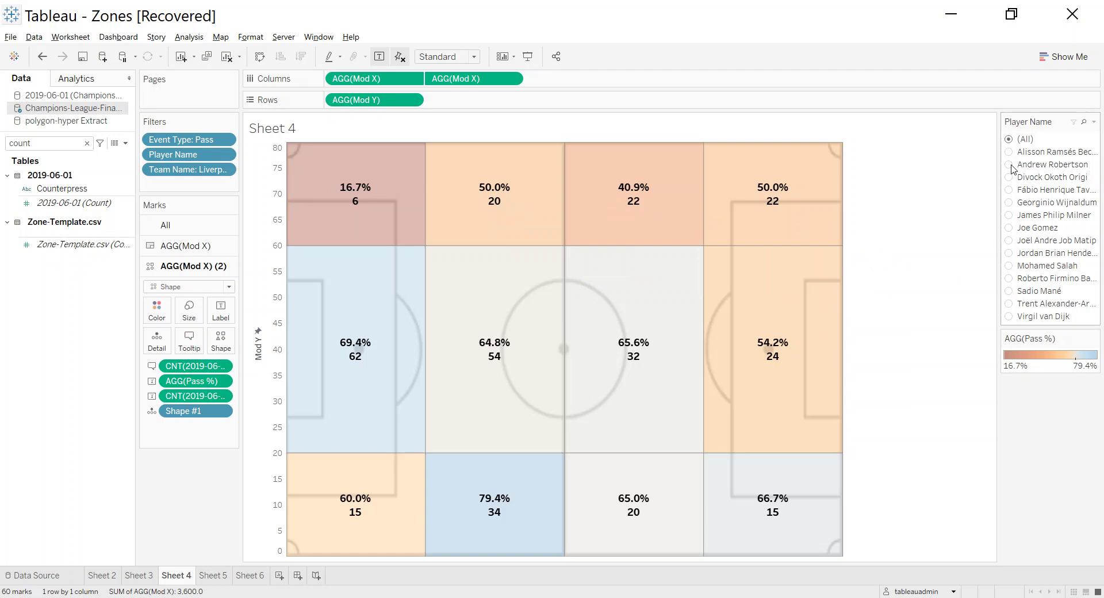
Switch to Tableau and filter the passing-zone map to the player Jordan Henderson.
{"action": "left_click", "coordinate": [1009, 253]}
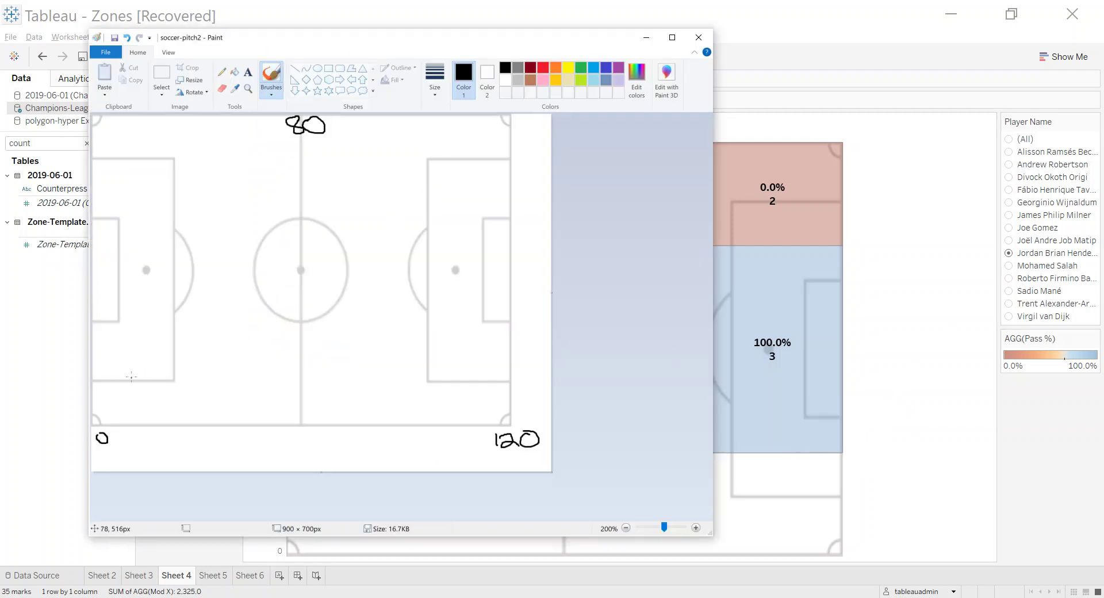
Switch to Paint and divide the pitch into 12 zones with two horizontal and three vertical freehand black lines.
{"action": "left_click_drag", "start_coordinate": [92, 360], "coordinate": [513, 351]}
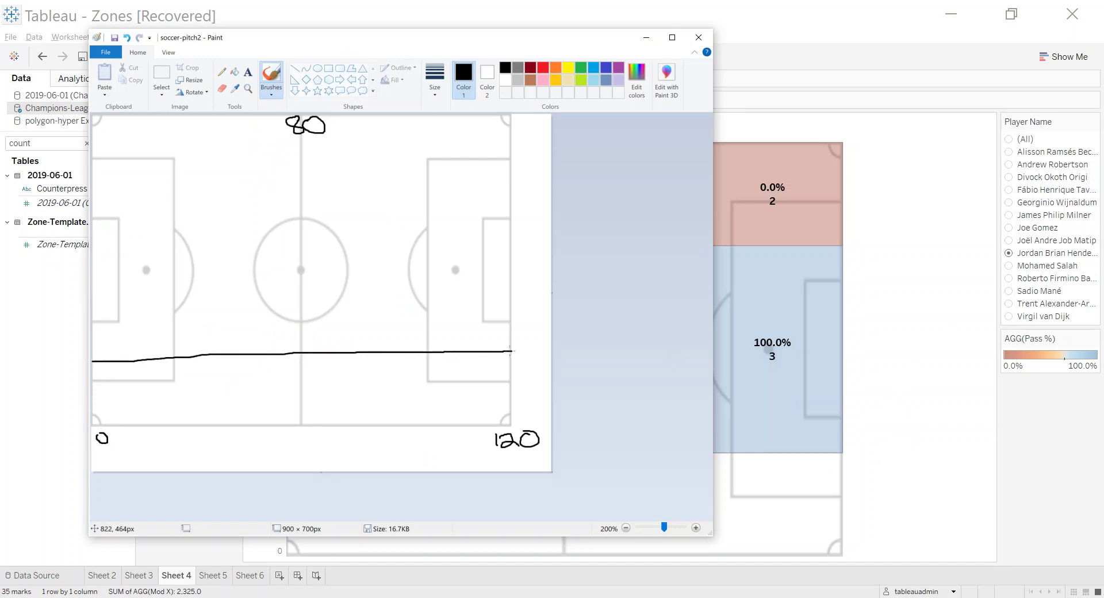
{"action": "left_click_drag", "start_coordinate": [94, 185], "coordinate": [514, 185]}
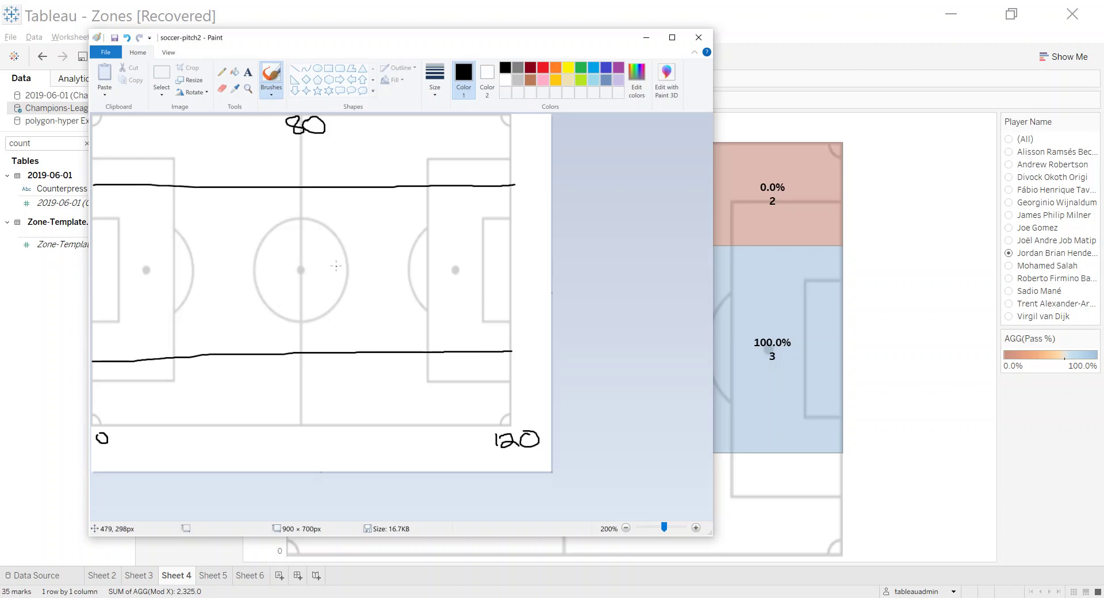
{"action": "left_click_drag", "start_coordinate": [195, 117], "coordinate": [188, 425]}
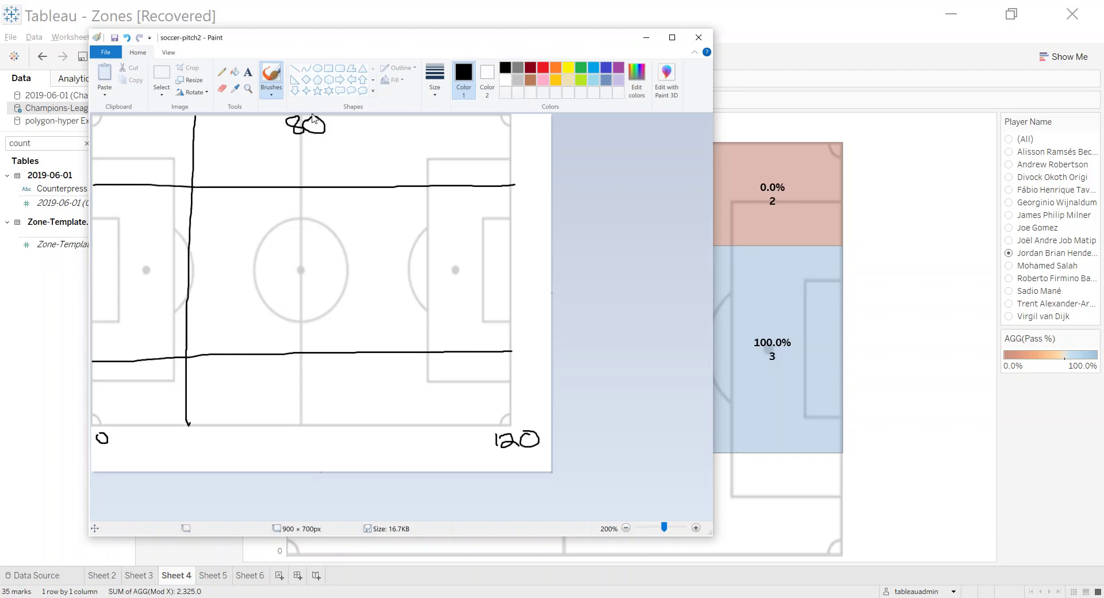
{"action": "left_click_drag", "start_coordinate": [303, 117], "coordinate": [302, 423]}
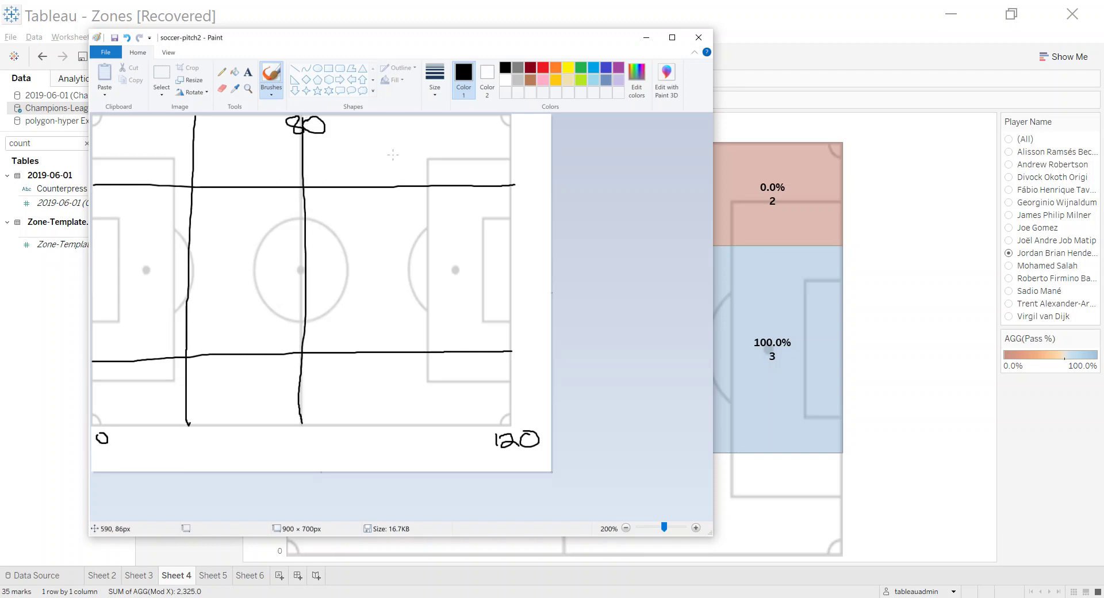
{"action": "left_click_drag", "start_coordinate": [396, 115], "coordinate": [400, 426]}
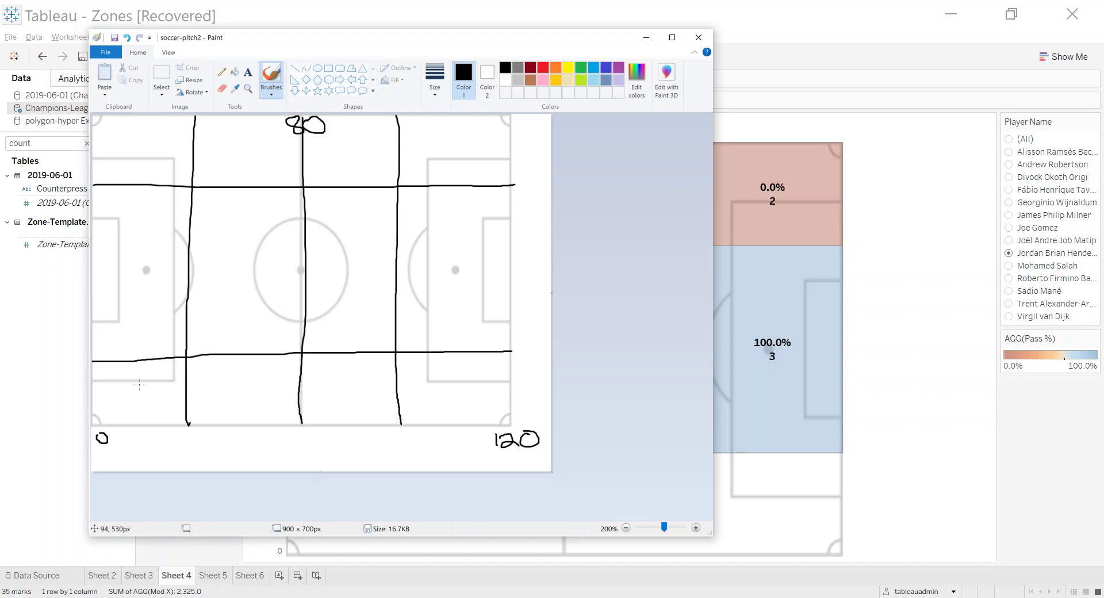
Number the three zones of the pitch's leftmost column 1, 2 and 3 from bottom to top.
{"action": "left_click_drag", "start_coordinate": [138, 385], "coordinate": [138, 404]}
{"action": "mouse_move", "coordinate": [136, 272]}
{"action": "left_mouse_down"}
{"action": "mouse_move", "coordinate": [140, 295]}
{"action": "mouse_move", "coordinate": [156, 296]}
{"action": "left_mouse_up"}
{"action": "mouse_move", "coordinate": [132, 137]}
{"action": "left_mouse_down"}
{"action": "mouse_move", "coordinate": [154, 143]}
{"action": "mouse_move", "coordinate": [148, 158]}
{"action": "left_mouse_up"}
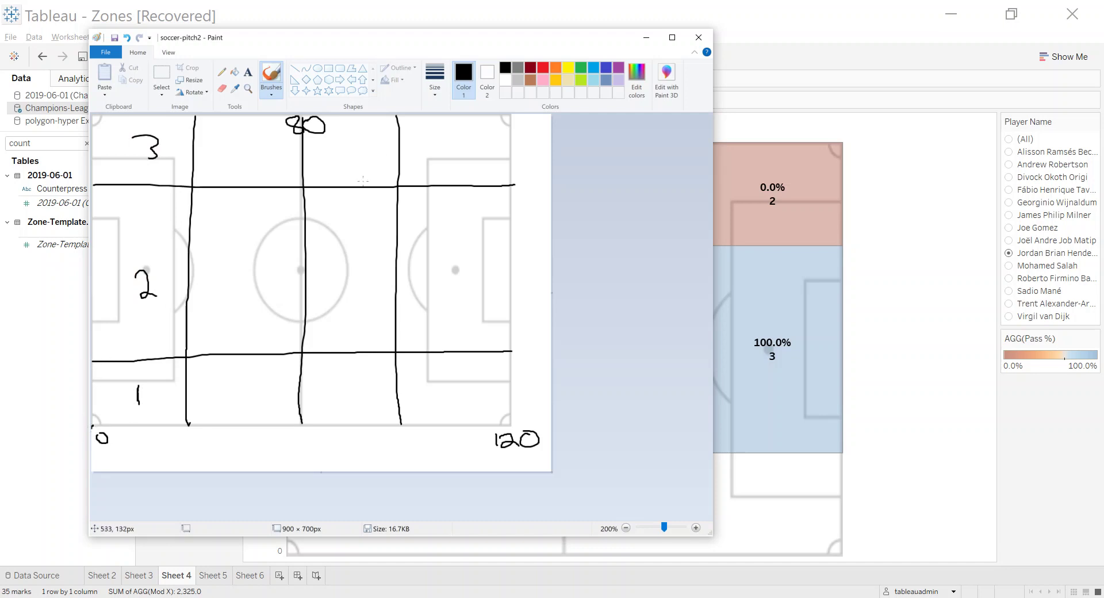
Mark the four corners of zone 1 with red brush strokes.
{"action": "left_click", "coordinate": [543, 67]}
{"action": "left_click_drag", "start_coordinate": [92, 425], "coordinate": [94, 416]}
{"action": "left_click_drag", "start_coordinate": [180, 363], "coordinate": [188, 349]}
{"action": "left_click_drag", "start_coordinate": [179, 420], "coordinate": [193, 428]}
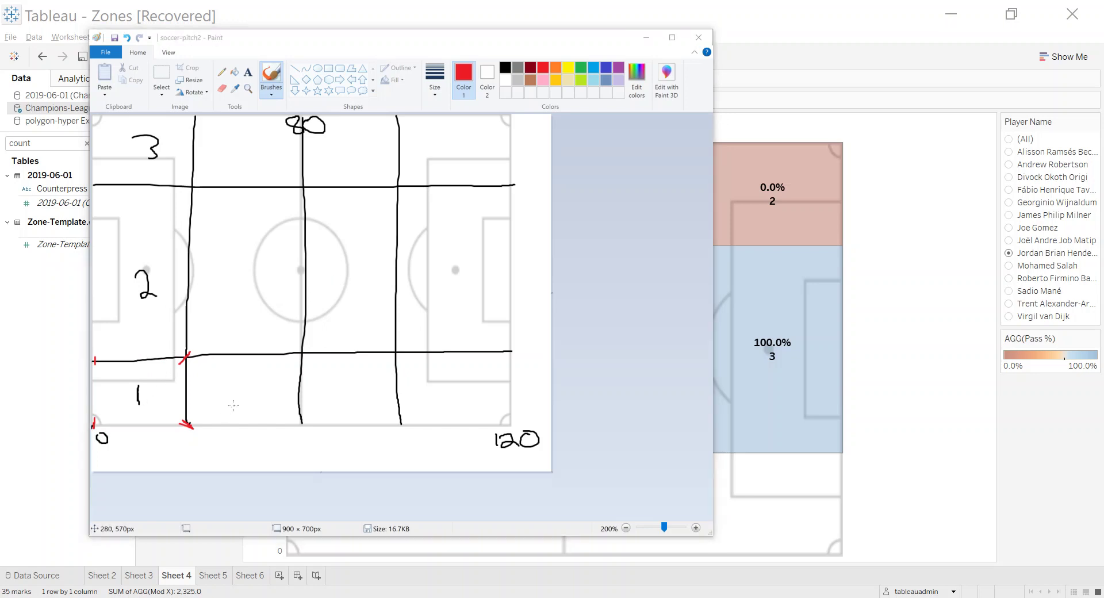
Switch to the Zone-Template workbook in Excel, place it beside the pitch drawing and highlight zone 1's shape numbers and X/Y coordinates.
{"action": "key", "text": "alt+Tab"}
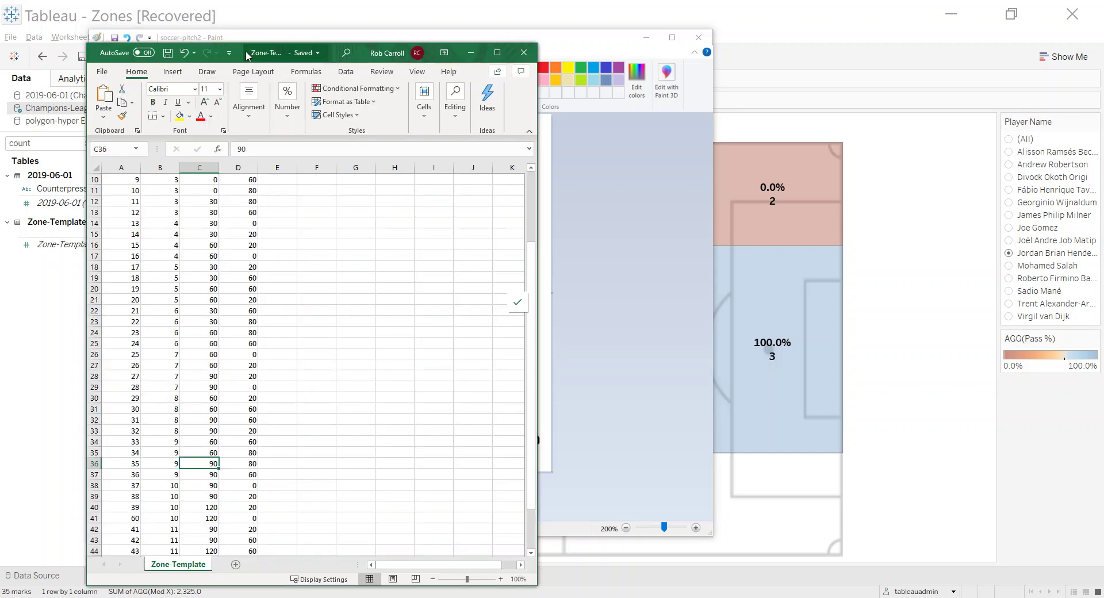
{"action": "mouse_move", "coordinate": [234, 50]}
{"action": "left_mouse_down"}
{"action": "mouse_move", "coordinate": [678, 63]}
{"action": "mouse_move", "coordinate": [788, 43]}
{"action": "mouse_move", "coordinate": [737, 28]}
{"action": "left_mouse_up"}
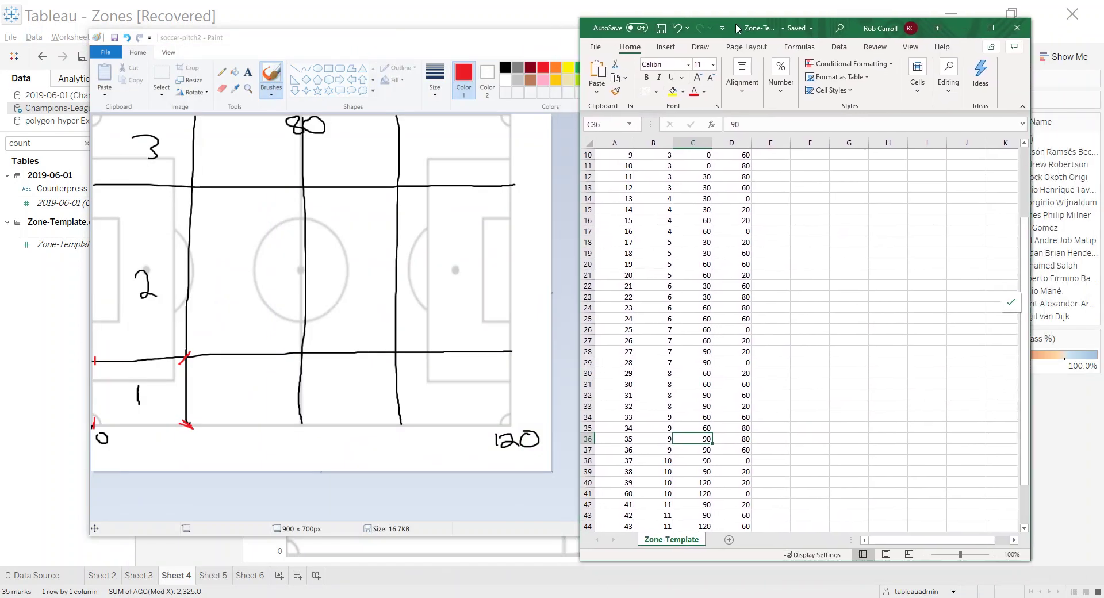
{"action": "scroll", "coordinate": [722, 259], "scroll_direction": "up", "scroll_amount": 3}
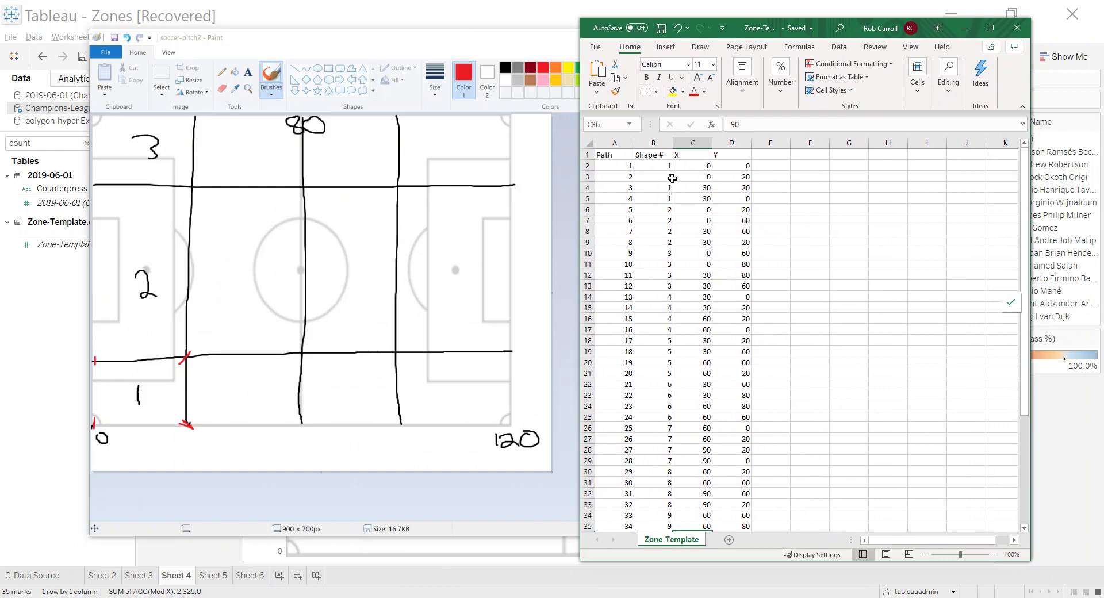
{"action": "left_click", "coordinate": [658, 166]}
{"action": "left_click_drag", "start_coordinate": [658, 167], "coordinate": [660, 199]}
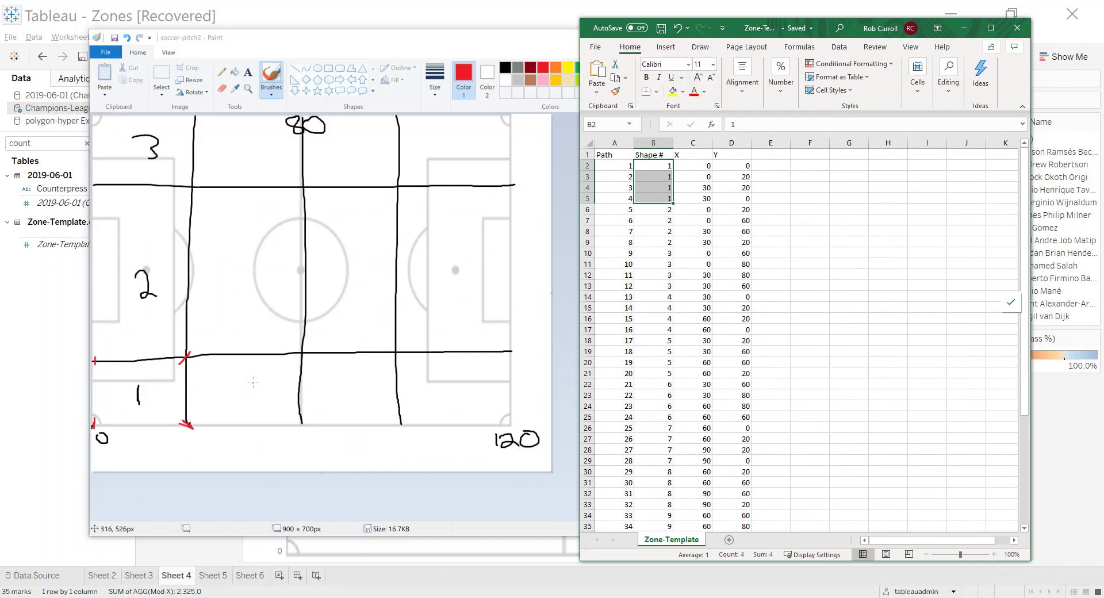
{"action": "left_click_drag", "start_coordinate": [693, 167], "coordinate": [732, 197]}
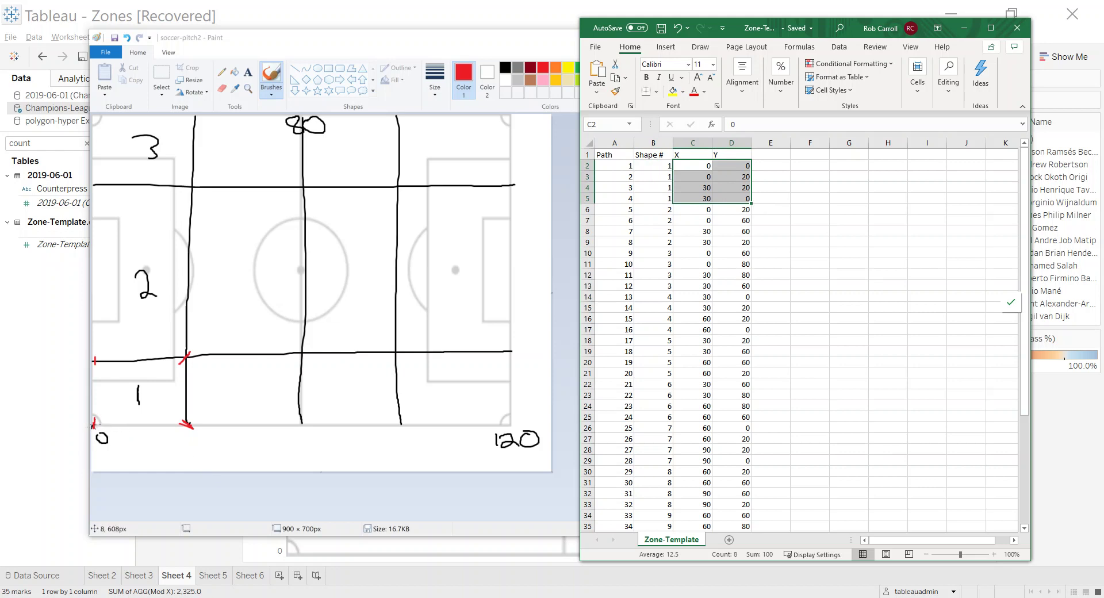
Switch to Paint, re-mark zone 1's origin corner in red and narrow the window to uncover the workbook's coordinate columns.
{"action": "left_click", "coordinate": [93, 425]}
{"action": "left_click_drag", "start_coordinate": [92, 417], "coordinate": [96, 421]}
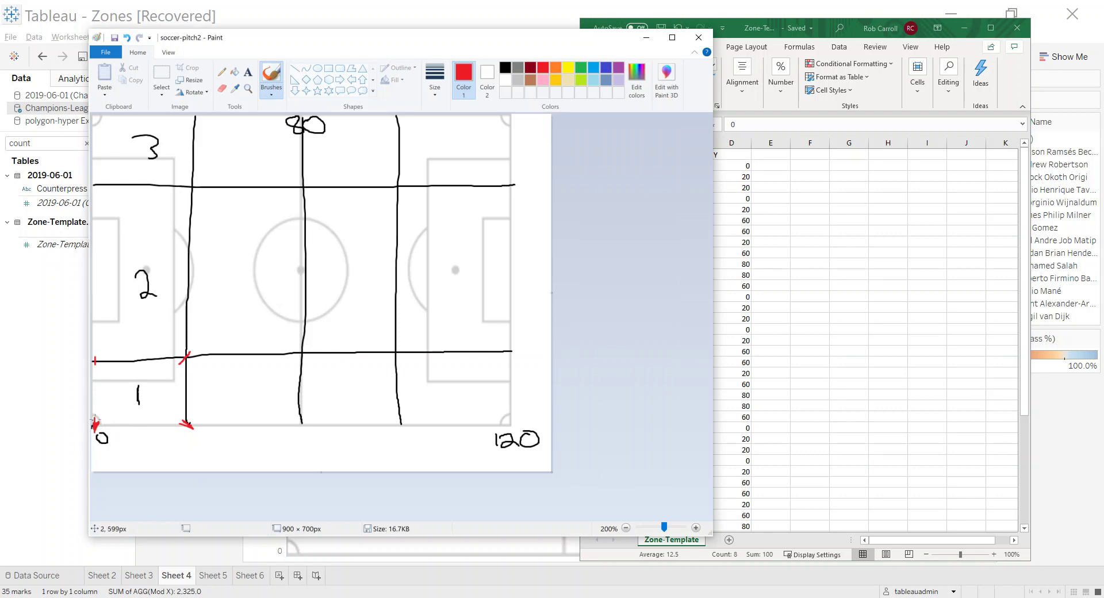
{"action": "left_click_drag", "start_coordinate": [713, 124], "coordinate": [628, 123]}
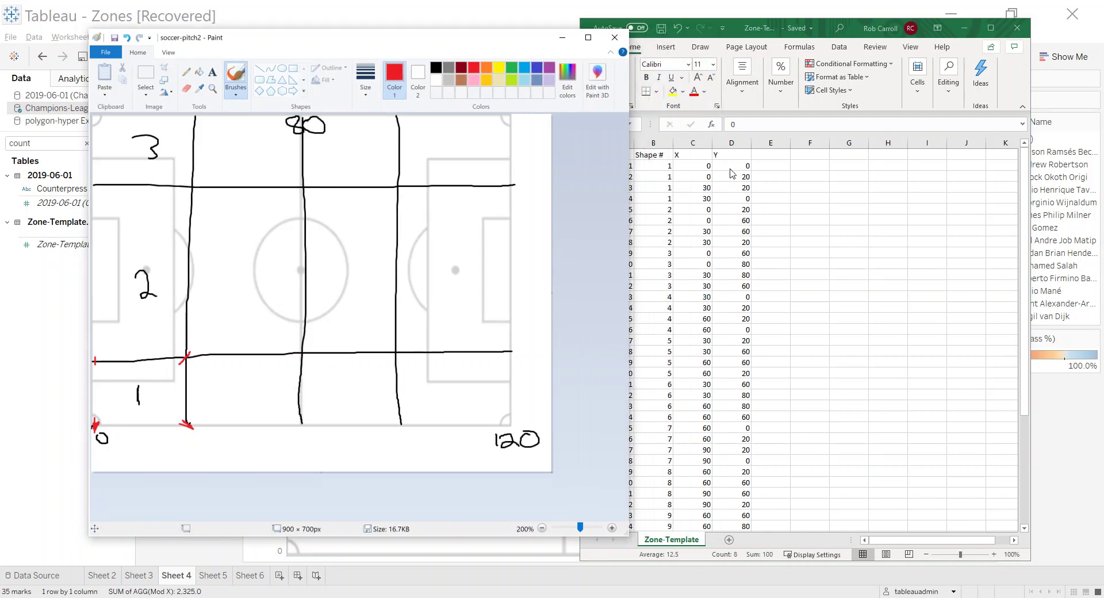
Write 20 and 30 in red beside zone 1's upper-left and lower-right corners, and emphasise its two right-hand corners.
{"action": "mouse_move", "coordinate": [106, 354]}
{"action": "left_mouse_down"}
{"action": "mouse_move", "coordinate": [123, 363]}
{"action": "mouse_move", "coordinate": [127, 349]}
{"action": "left_mouse_up"}
{"action": "mouse_move", "coordinate": [170, 435]}
{"action": "left_mouse_down"}
{"action": "mouse_move", "coordinate": [184, 446]}
{"action": "mouse_move", "coordinate": [171, 452]}
{"action": "mouse_move", "coordinate": [200, 456]}
{"action": "mouse_move", "coordinate": [205, 430]}
{"action": "left_mouse_up"}
{"action": "left_click_drag", "start_coordinate": [192, 349], "coordinate": [178, 364]}
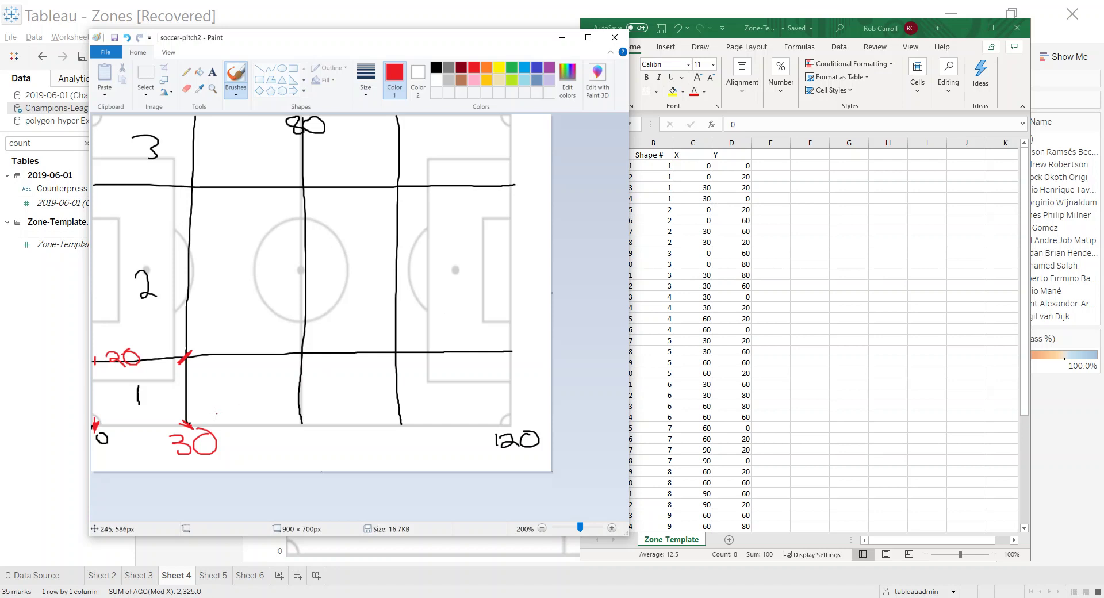
{"action": "mouse_move", "coordinate": [185, 425]}
{"action": "left_mouse_down"}
{"action": "mouse_move", "coordinate": [177, 420]}
{"action": "mouse_move", "coordinate": [188, 426]}
{"action": "left_mouse_up"}
Switch to Excel and highlight zone 1's shape numbers and the Path column to examine how the corner points are ordered.
{"action": "left_click", "coordinate": [700, 200]}
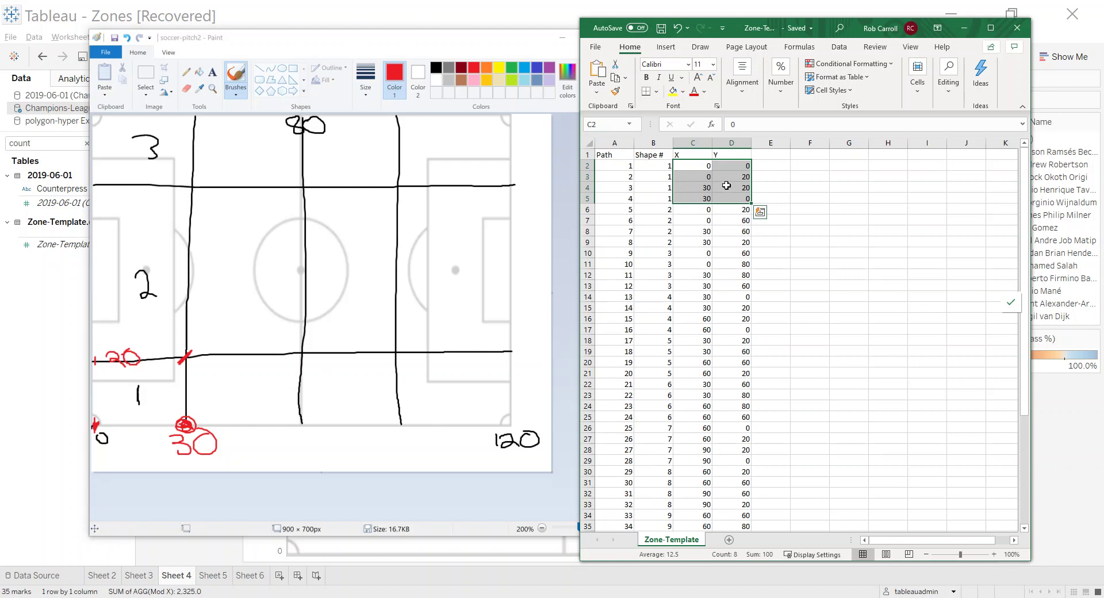
{"action": "left_click_drag", "start_coordinate": [655, 167], "coordinate": [653, 199]}
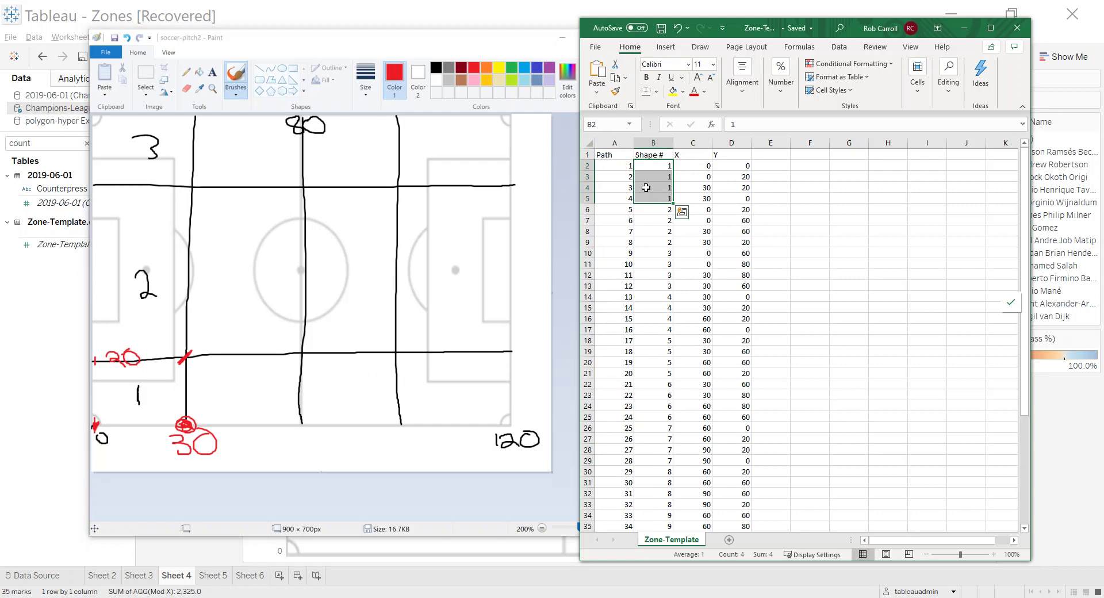
{"action": "left_click_drag", "start_coordinate": [614, 166], "coordinate": [594, 471]}
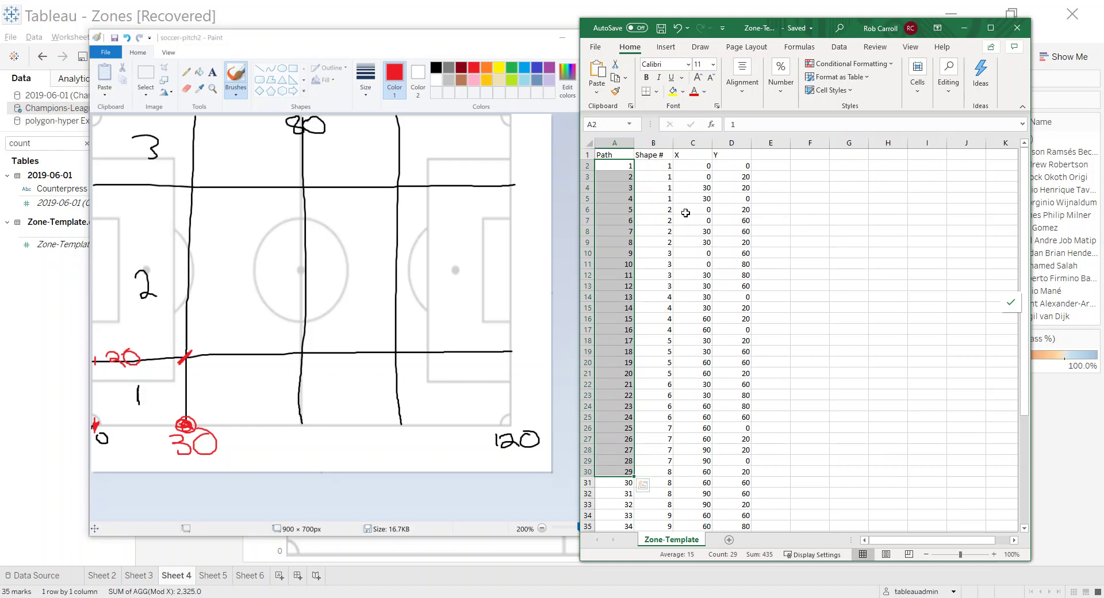
{"action": "left_click", "coordinate": [799, 232]}
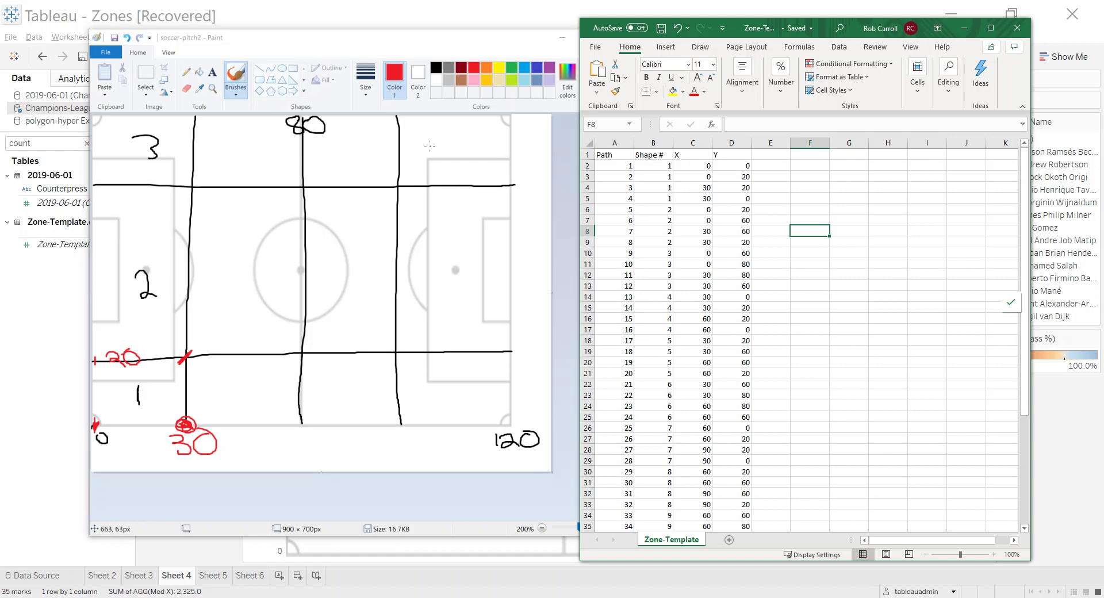
Switch to Paint and mark the four corners of the pitch's top-right zone in red.
{"action": "left_click", "coordinate": [391, 187]}
{"action": "left_click_drag", "start_coordinate": [406, 176], "coordinate": [395, 189]}
{"action": "mouse_move", "coordinate": [400, 117]}
{"action": "left_mouse_down"}
{"action": "mouse_move", "coordinate": [396, 126]}
{"action": "mouse_move", "coordinate": [410, 117]}
{"action": "left_mouse_up"}
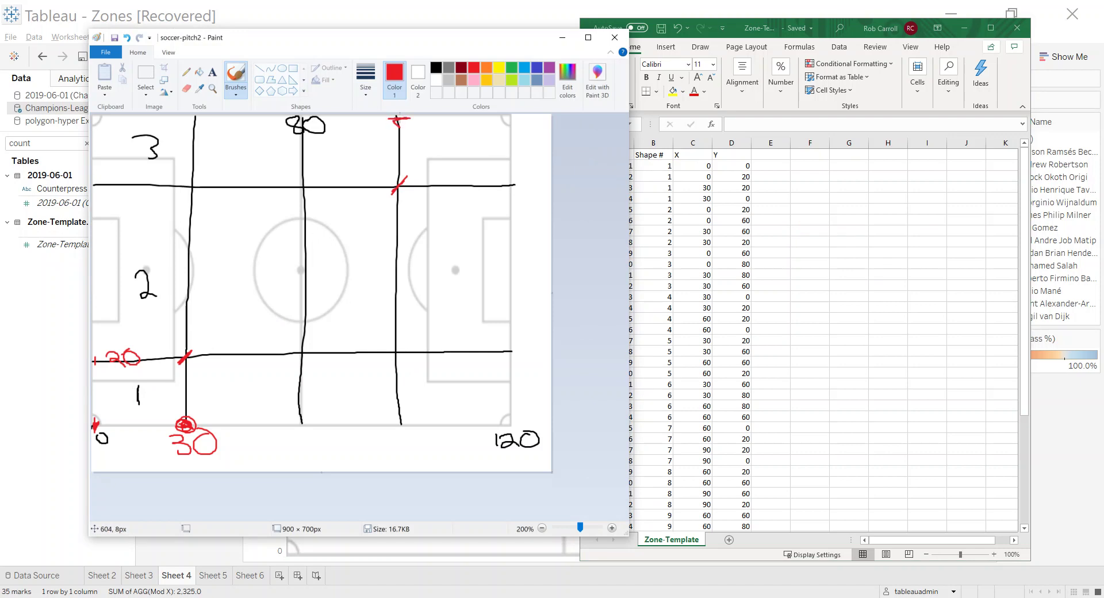
{"action": "left_click_drag", "start_coordinate": [502, 120], "coordinate": [516, 117]}
{"action": "mouse_move", "coordinate": [503, 179]}
{"action": "left_mouse_down"}
{"action": "mouse_move", "coordinate": [518, 192]}
{"action": "mouse_move", "coordinate": [506, 191]}
{"action": "left_mouse_up"}
Switch to Excel and look through the coordinate rows of the remaining zones.
{"action": "left_click", "coordinate": [799, 28]}
{"action": "key", "text": "Escape"}
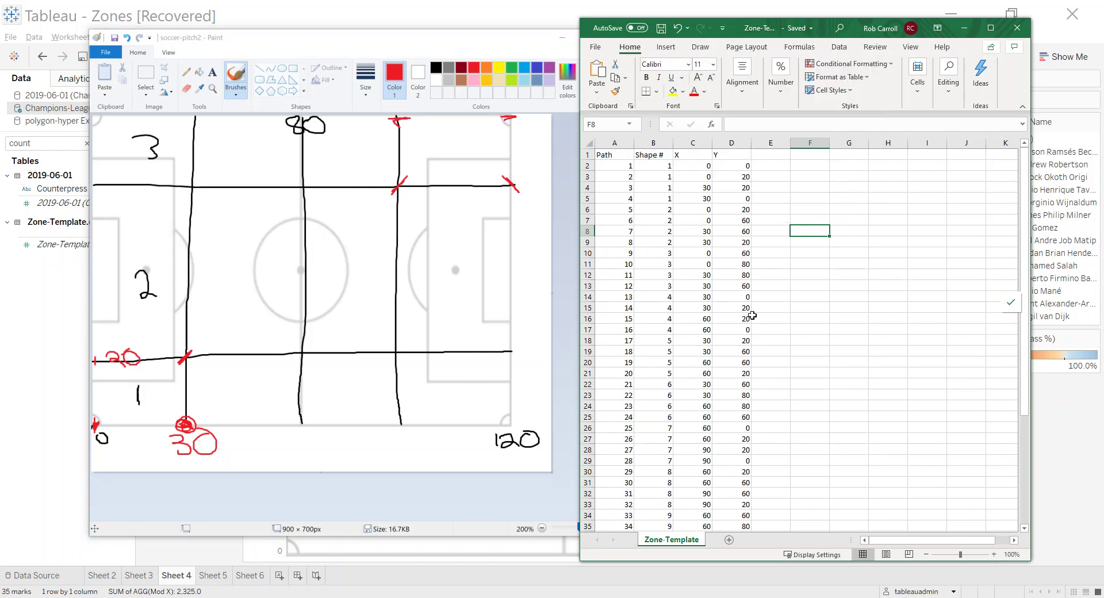
{"action": "scroll", "coordinate": [782, 311], "scroll_direction": "down", "scroll_amount": 1}
{"action": "scroll", "coordinate": [783, 311], "scroll_direction": "up", "scroll_amount": 1}
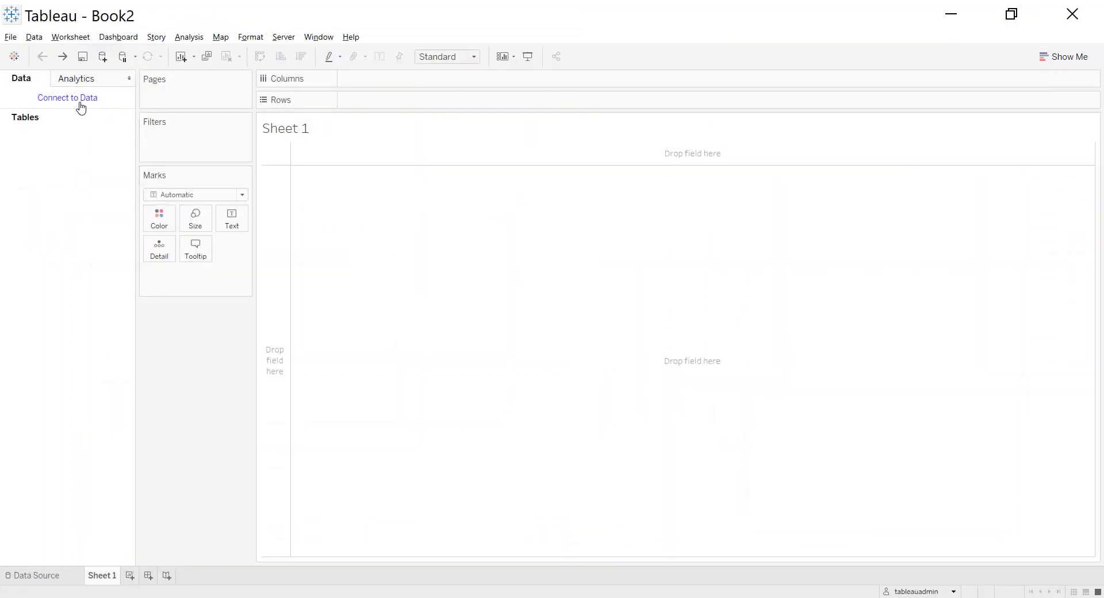
In a new Tableau workbook, connect to the Champions-League-Finals-19-18 Excel file and add the 2019-06-01 sheet as a table.
{"action": "left_click", "coordinate": [87, 99]}
{"action": "left_click", "coordinate": [141, 295]}
{"action": "left_click", "coordinate": [474, 265]}
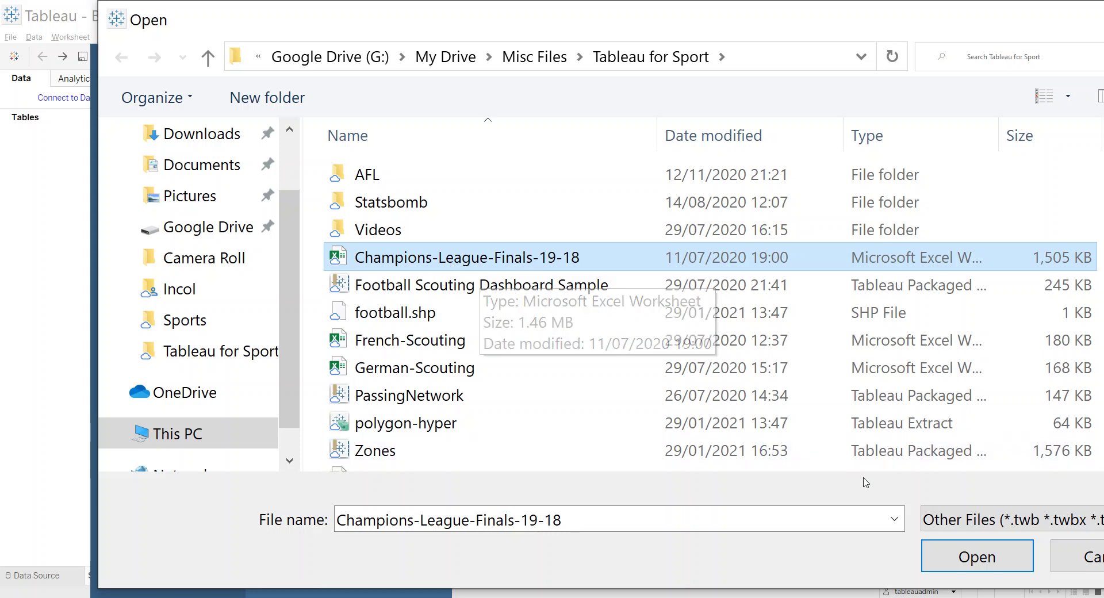
{"action": "left_click", "coordinate": [970, 564]}
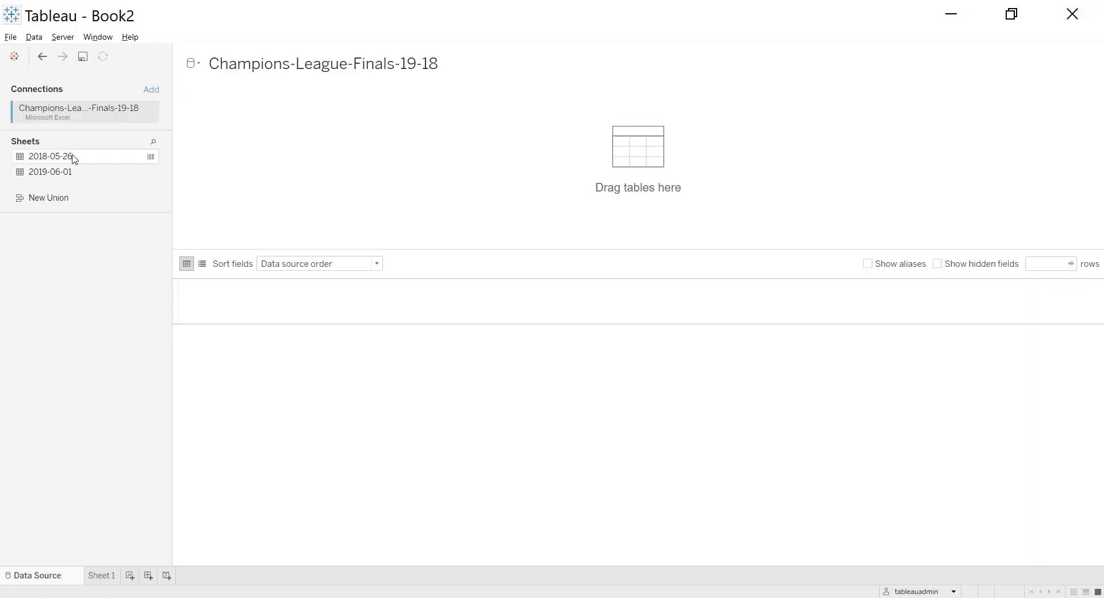
{"action": "left_click_drag", "start_coordinate": [53, 175], "coordinate": [281, 155]}
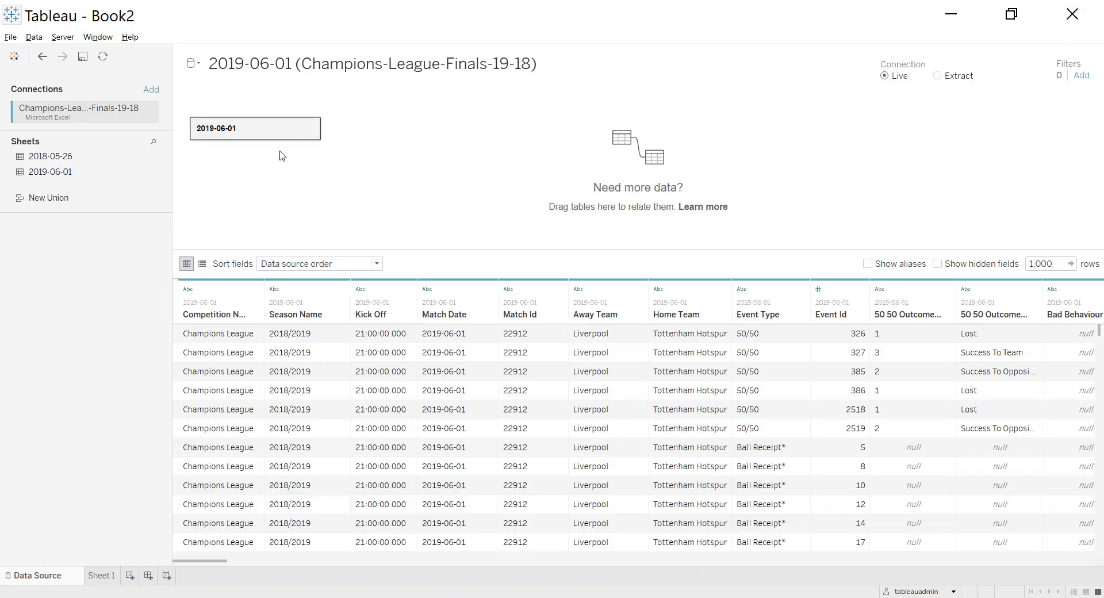
Add a second connection to the Zone-Template CSV file.
{"action": "left_click", "coordinate": [152, 90]}
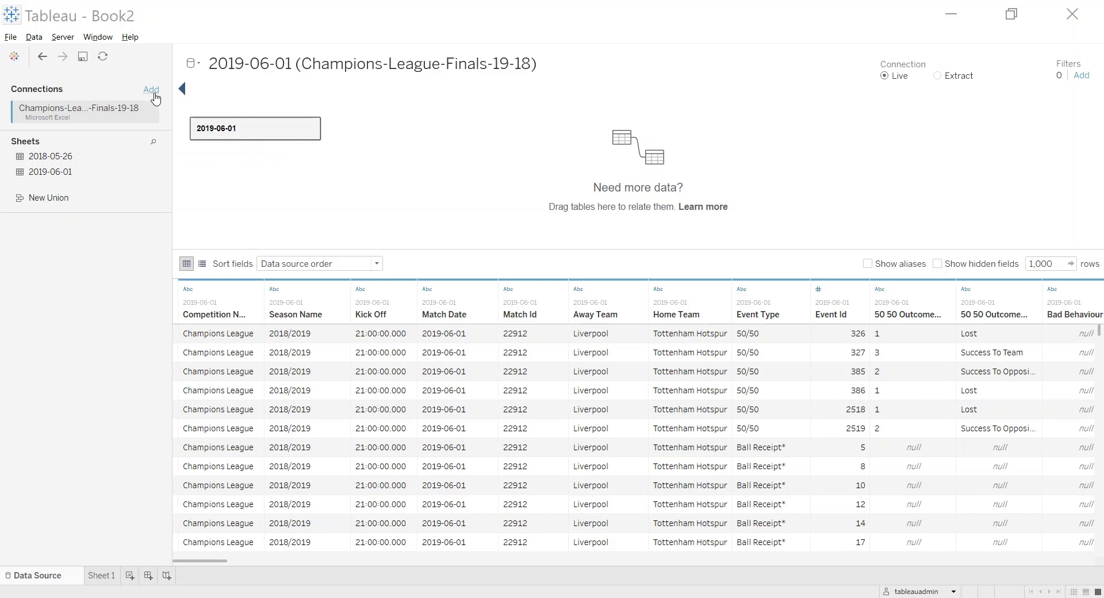
{"action": "left_click", "coordinate": [227, 308]}
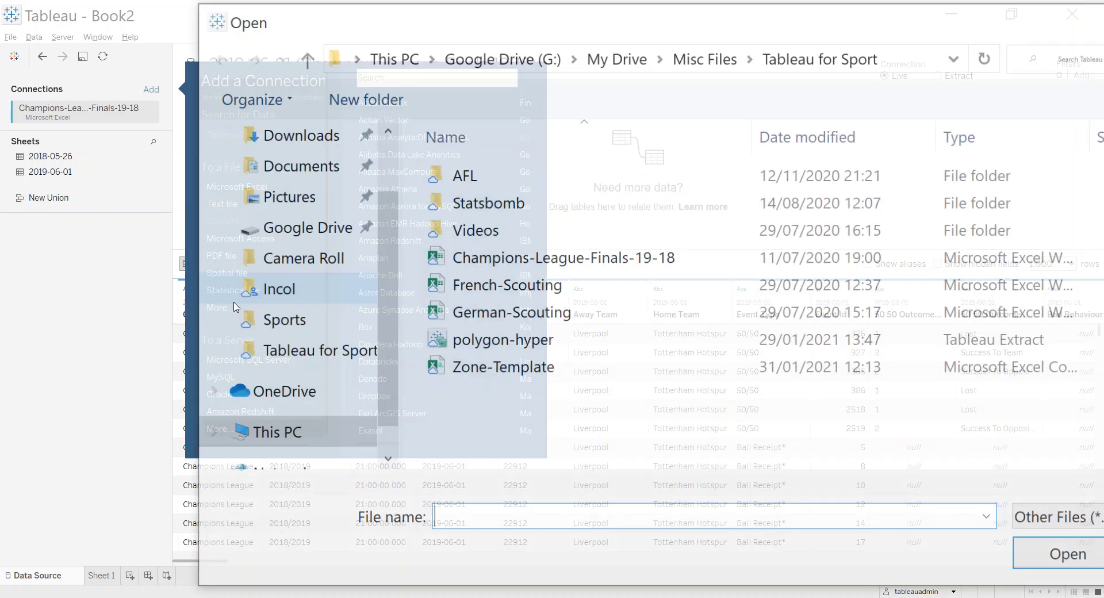
{"action": "left_click", "coordinate": [498, 374]}
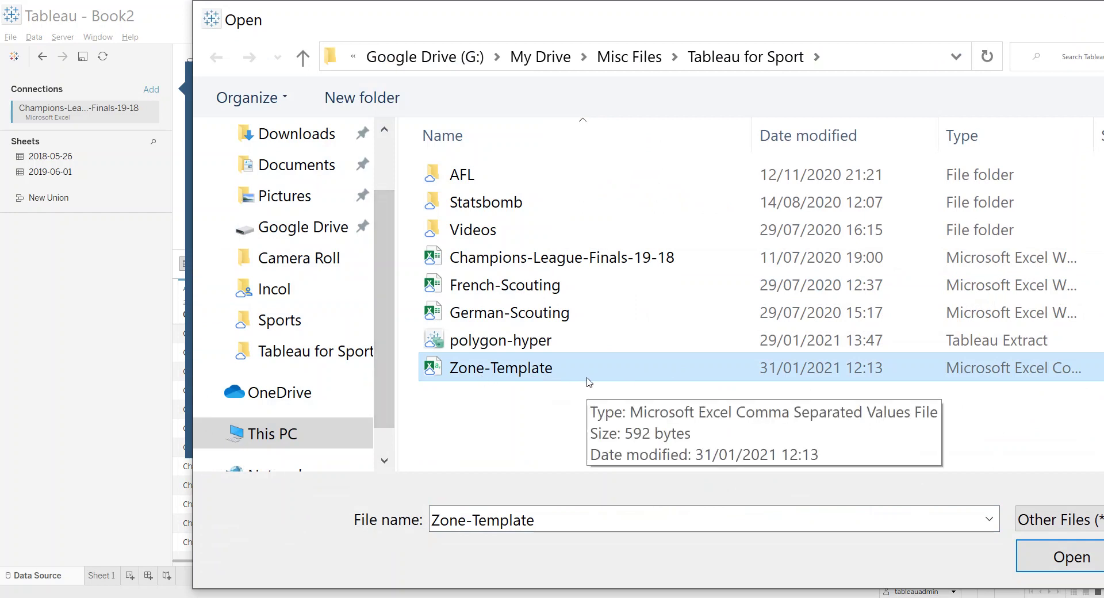
{"action": "left_click", "coordinate": [1067, 557]}
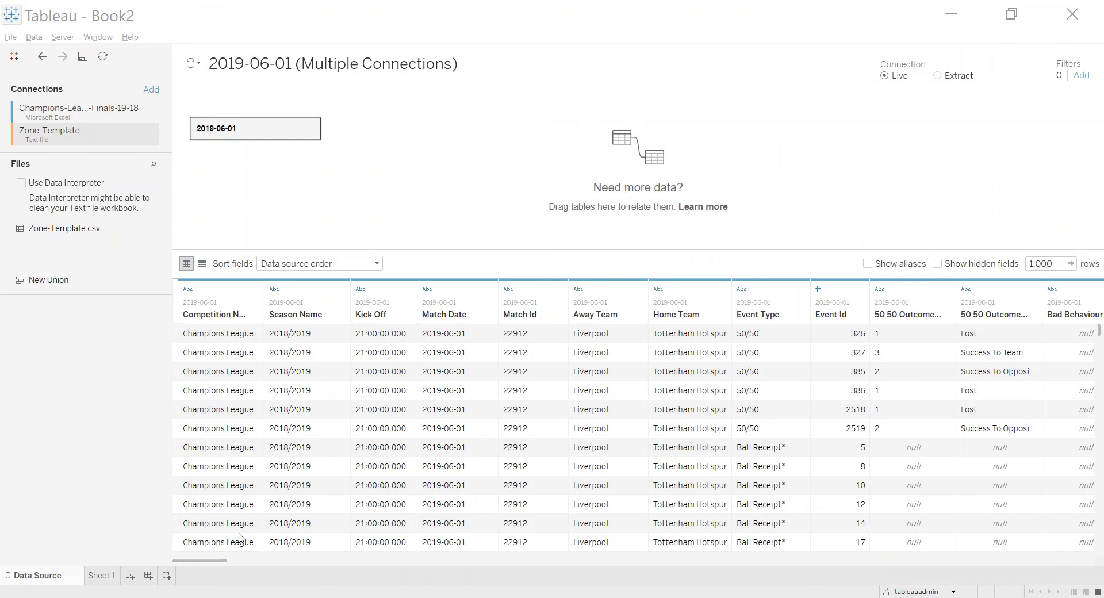
Switch to Paint and scatter blue dots as sample events across the two middle-row zones on either side of the halfway line.
{"action": "key", "text": "alt+Tab"}
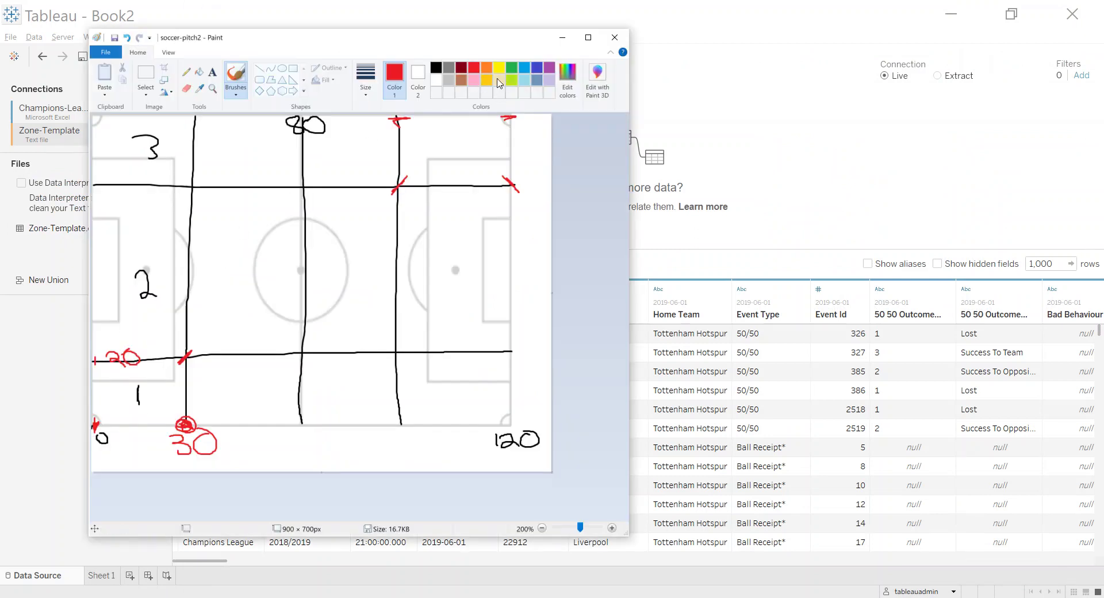
{"action": "left_click", "coordinate": [536, 68]}
{"action": "left_click", "coordinate": [233, 265]}
{"action": "left_click", "coordinate": [254, 309]}
{"action": "left_click", "coordinate": [223, 321]}
{"action": "left_click", "coordinate": [276, 223]}
{"action": "left_click", "coordinate": [357, 248]}
{"action": "left_click", "coordinate": [370, 300]}
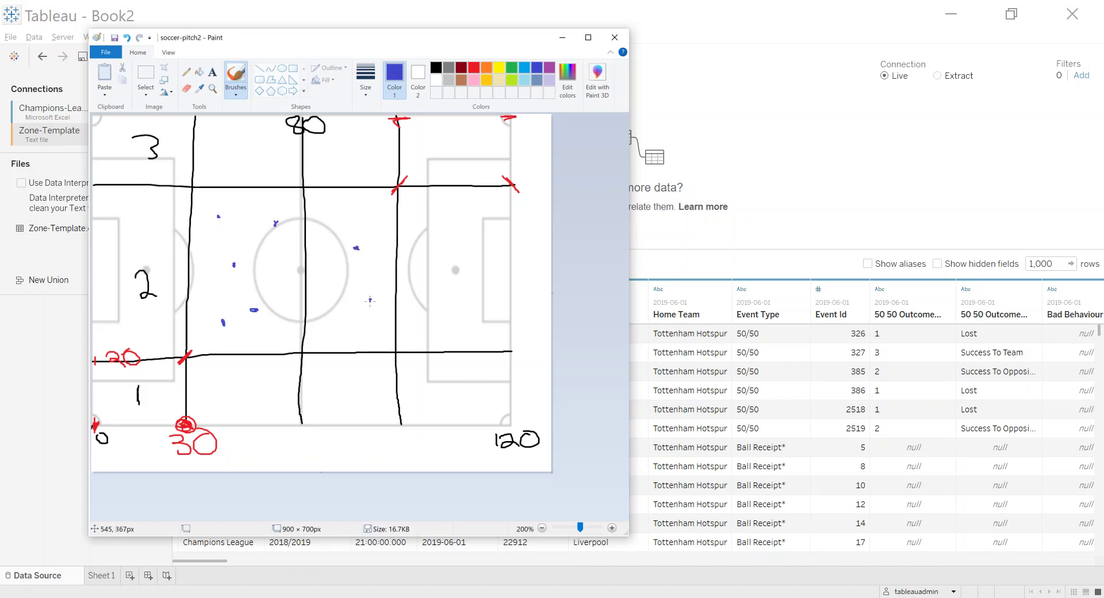
Mark a blue dot in front of the far goal, label it (110,40), and outline its zone as 11.
{"action": "left_click", "coordinate": [483, 271]}
{"action": "mouse_move", "coordinate": [471, 287]}
{"action": "left_mouse_down"}
{"action": "mouse_move", "coordinate": [475, 306]}
{"action": "mouse_move", "coordinate": [484, 288]}
{"action": "left_mouse_up"}
{"action": "mouse_move", "coordinate": [496, 299]}
{"action": "left_mouse_down"}
{"action": "mouse_move", "coordinate": [490, 307]}
{"action": "mouse_move", "coordinate": [519, 296]}
{"action": "mouse_move", "coordinate": [516, 284]}
{"action": "mouse_move", "coordinate": [472, 324]}
{"action": "left_mouse_up"}
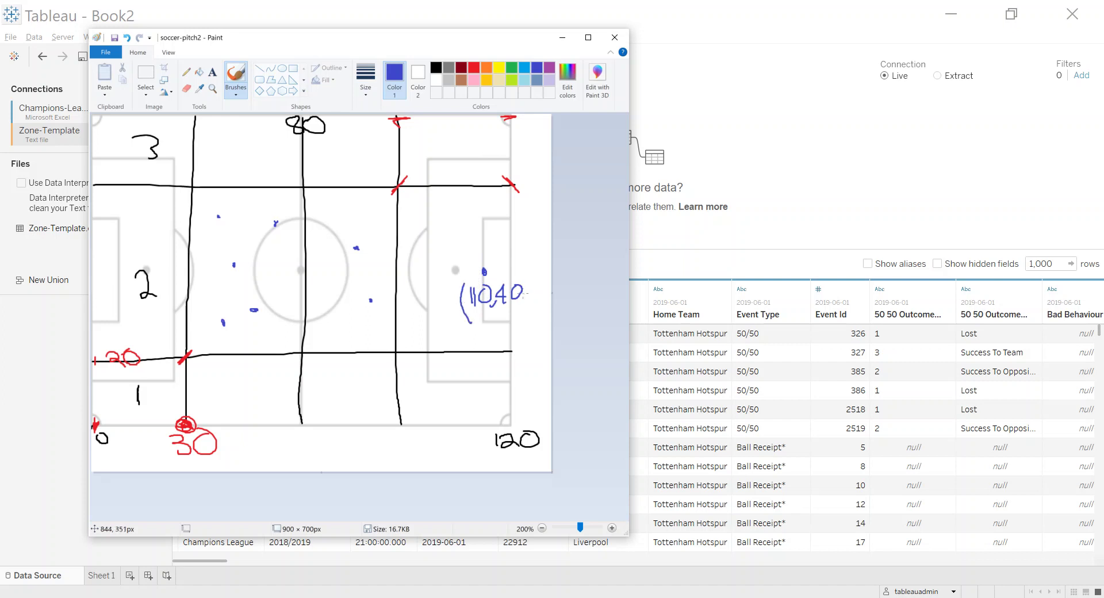
{"action": "left_click_drag", "start_coordinate": [523, 278], "coordinate": [519, 321]}
{"action": "mouse_move", "coordinate": [516, 189]}
{"action": "left_mouse_down"}
{"action": "mouse_move", "coordinate": [411, 188]}
{"action": "mouse_move", "coordinate": [393, 292]}
{"action": "mouse_move", "coordinate": [391, 347]}
{"action": "mouse_move", "coordinate": [510, 350]}
{"action": "left_mouse_up"}
{"action": "mouse_move", "coordinate": [425, 204]}
{"action": "left_mouse_down"}
{"action": "mouse_move", "coordinate": [428, 229]}
{"action": "mouse_move", "coordinate": [443, 236]}
{"action": "left_mouse_up"}
{"action": "mouse_move", "coordinate": [514, 191]}
{"action": "left_mouse_down"}
{"action": "mouse_move", "coordinate": [407, 190]}
{"action": "mouse_move", "coordinate": [384, 323]}
{"action": "mouse_move", "coordinate": [401, 343]}
{"action": "mouse_move", "coordinate": [508, 340]}
{"action": "mouse_move", "coordinate": [514, 190]}
{"action": "mouse_move", "coordinate": [408, 200]}
{"action": "mouse_move", "coordinate": [402, 325]}
{"action": "left_mouse_up"}
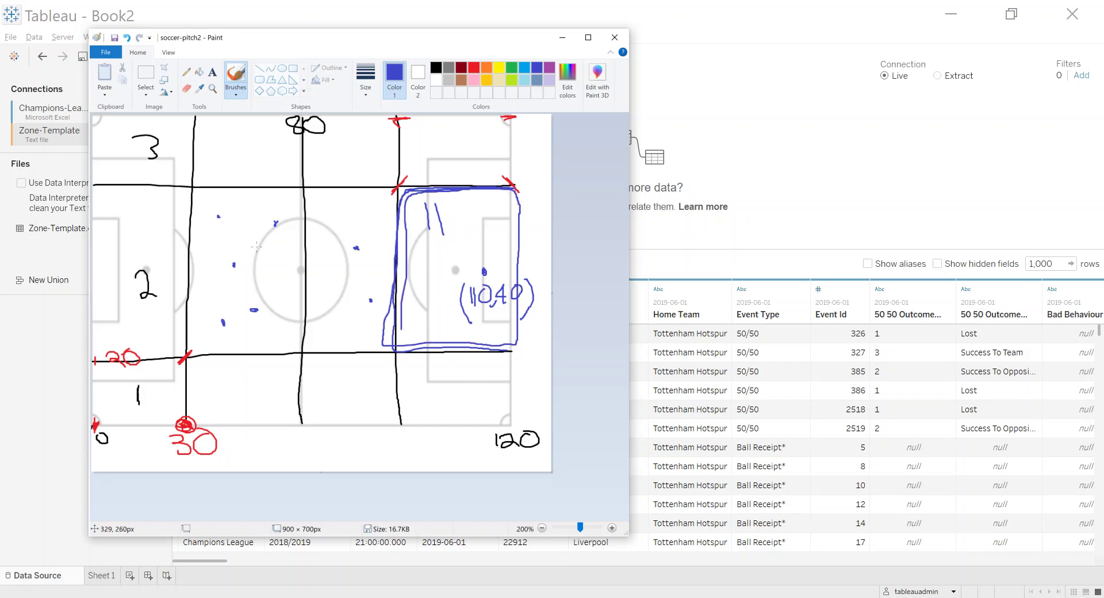
Circle the sample events in the zone before the halfway line and mark zone 11's x and y limits along the pitch edges.
{"action": "mouse_move", "coordinate": [283, 198]}
{"action": "left_mouse_down"}
{"action": "mouse_move", "coordinate": [208, 201]}
{"action": "mouse_move", "coordinate": [214, 331]}
{"action": "mouse_move", "coordinate": [285, 316]}
{"action": "mouse_move", "coordinate": [289, 222]}
{"action": "mouse_move", "coordinate": [241, 208]}
{"action": "left_mouse_up"}
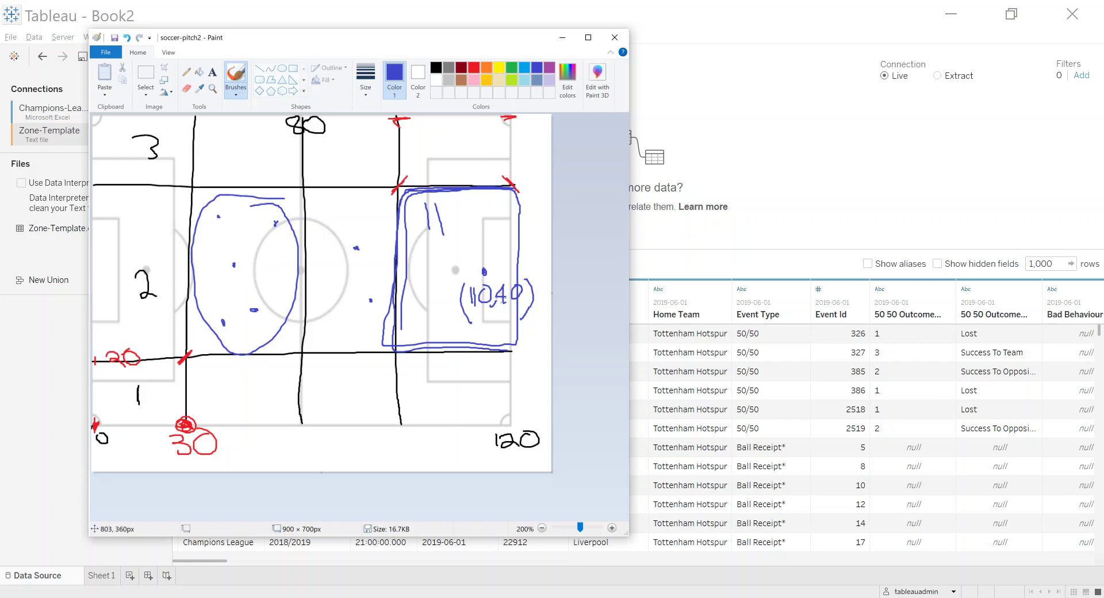
{"action": "left_click_drag", "start_coordinate": [396, 432], "coordinate": [403, 444]}
{"action": "mouse_move", "coordinate": [520, 422]}
{"action": "left_mouse_down"}
{"action": "mouse_move", "coordinate": [519, 432]}
{"action": "mouse_move", "coordinate": [513, 401]}
{"action": "left_mouse_up"}
{"action": "mouse_move", "coordinate": [530, 354]}
{"action": "left_mouse_down"}
{"action": "mouse_move", "coordinate": [489, 357]}
{"action": "mouse_move", "coordinate": [538, 359]}
{"action": "left_mouse_up"}
{"action": "left_click_drag", "start_coordinate": [516, 192], "coordinate": [540, 187]}
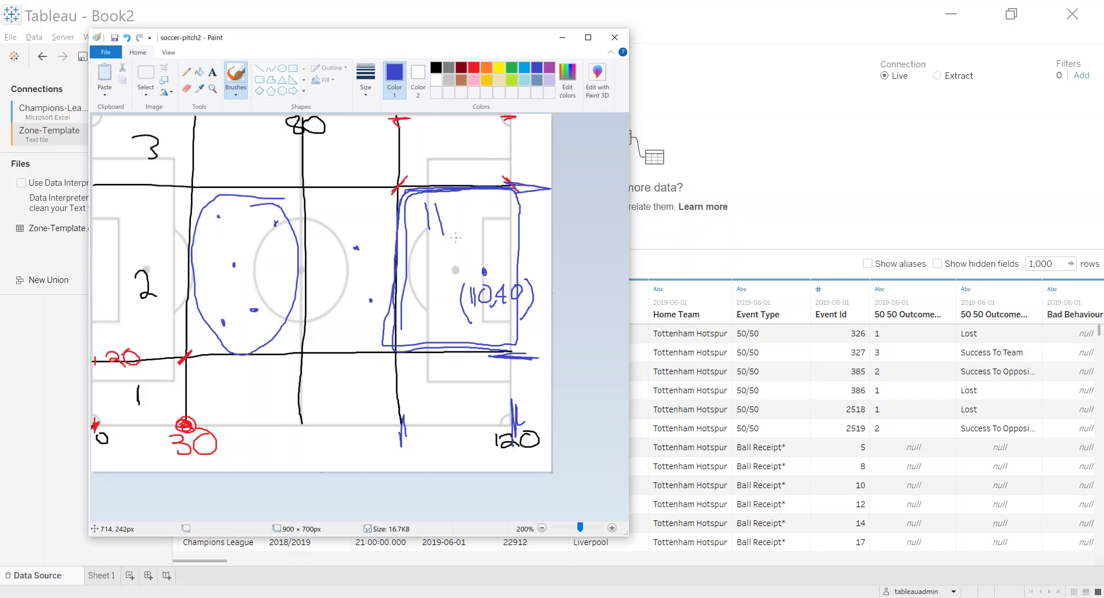
Return to Tableau, relate Zone-Template.csv to the 2019-06-01 table, and choose Shape # as its matching field.
{"action": "left_click", "coordinate": [757, 178]}
{"action": "left_click_drag", "start_coordinate": [67, 230], "coordinate": [441, 147]}
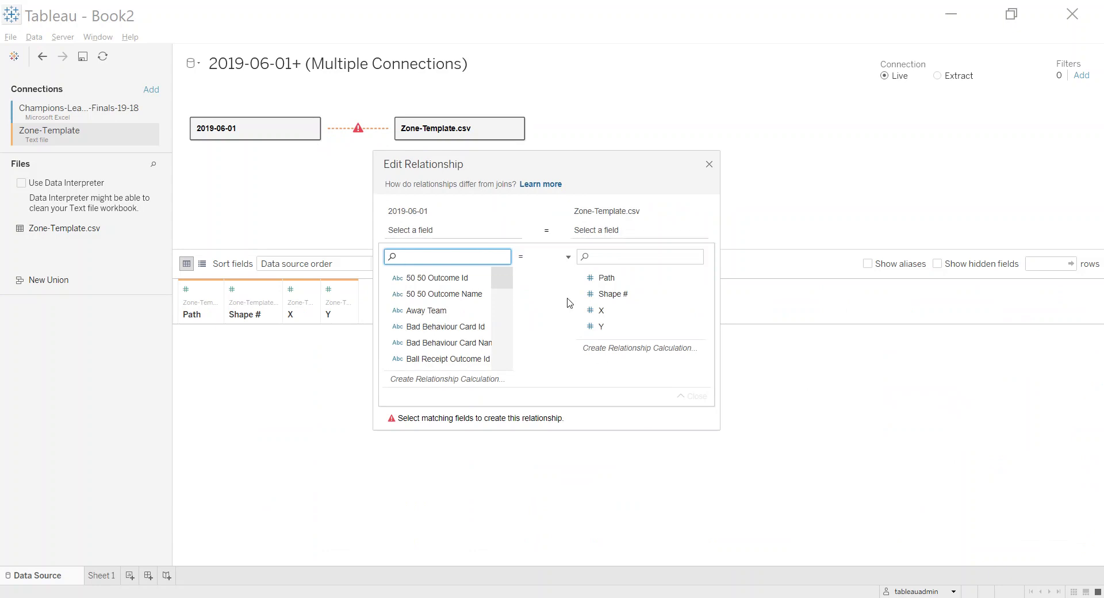
{"action": "left_click", "coordinate": [624, 299]}
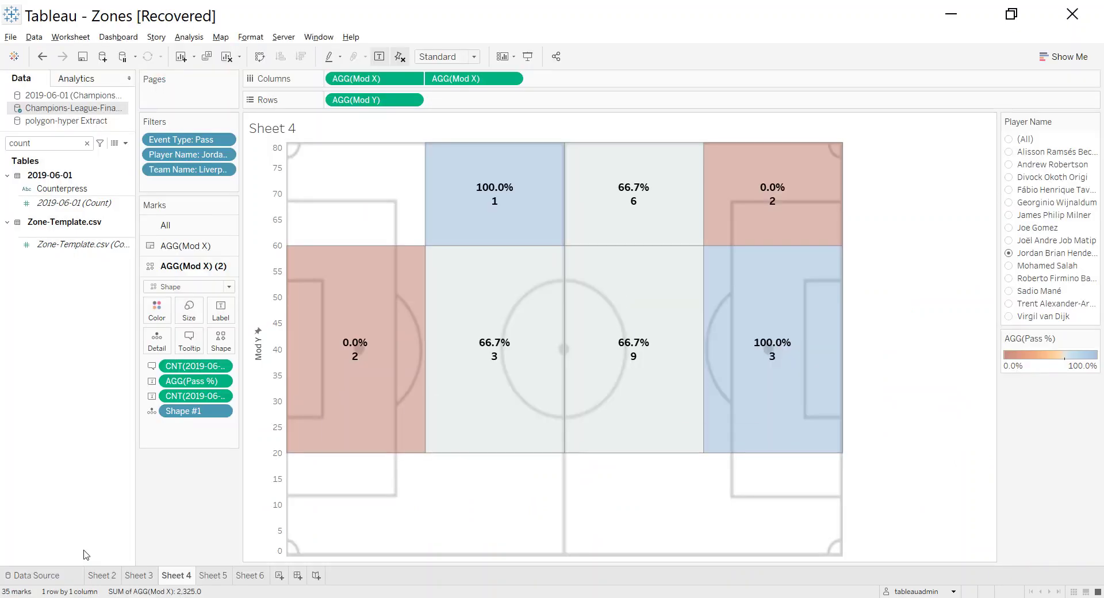
In the Zones workbook, open the relationship calculation on the 2019-06-01 side, copy the whole zone formula, and close the calculation.
{"action": "left_click", "coordinate": [50, 576]}
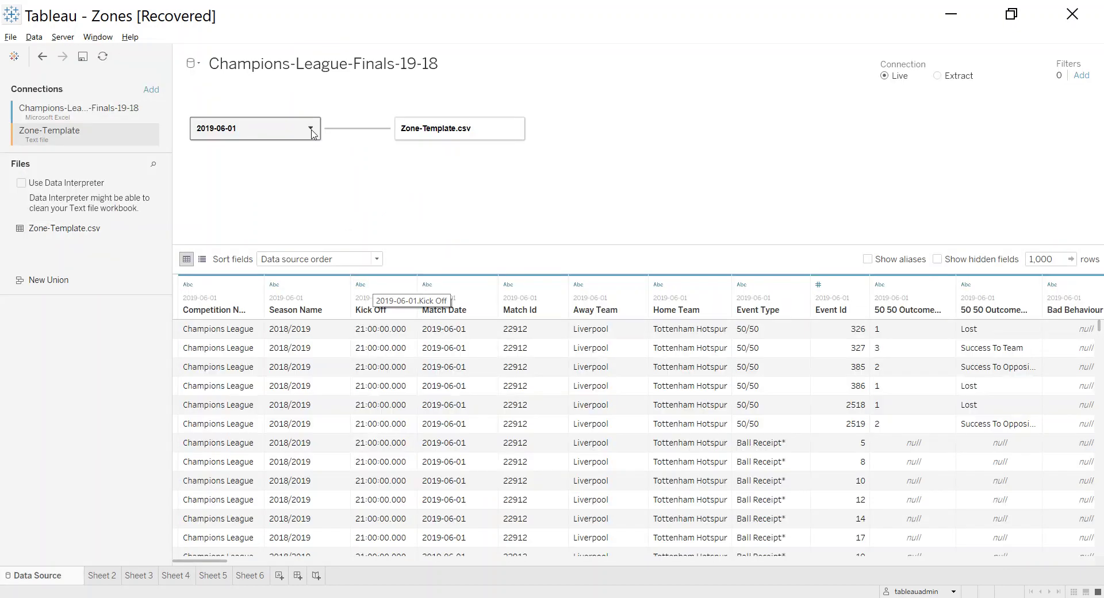
{"action": "left_click", "coordinate": [351, 131]}
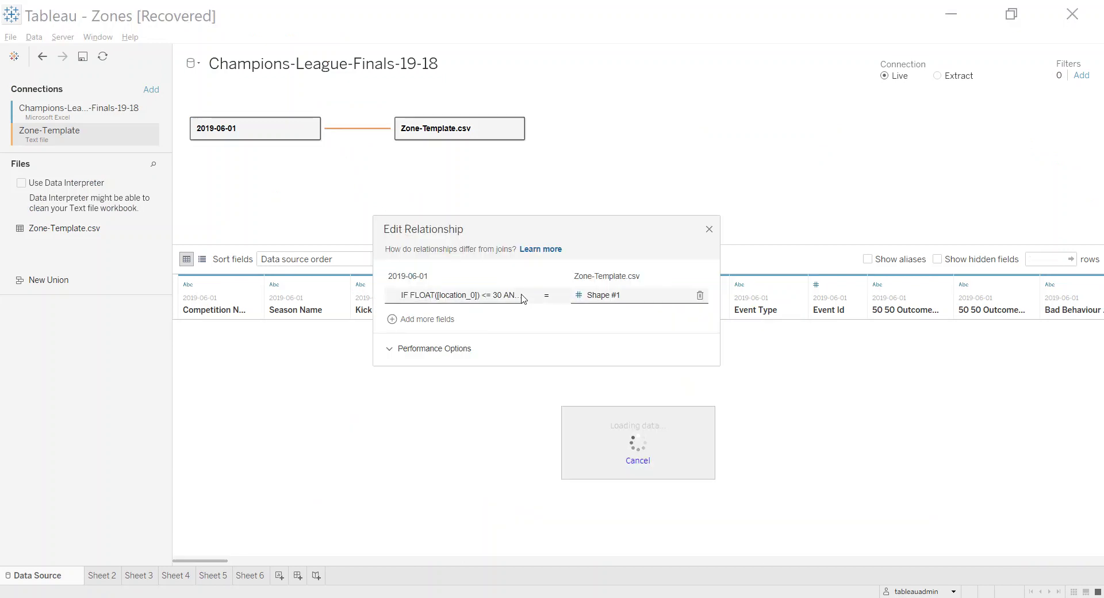
{"action": "left_click", "coordinate": [459, 295]}
{"action": "left_click", "coordinate": [455, 443]}
{"action": "left_click_drag", "start_coordinate": [628, 374], "coordinate": [298, 169]}
{"action": "key", "text": "ctrl+c"}
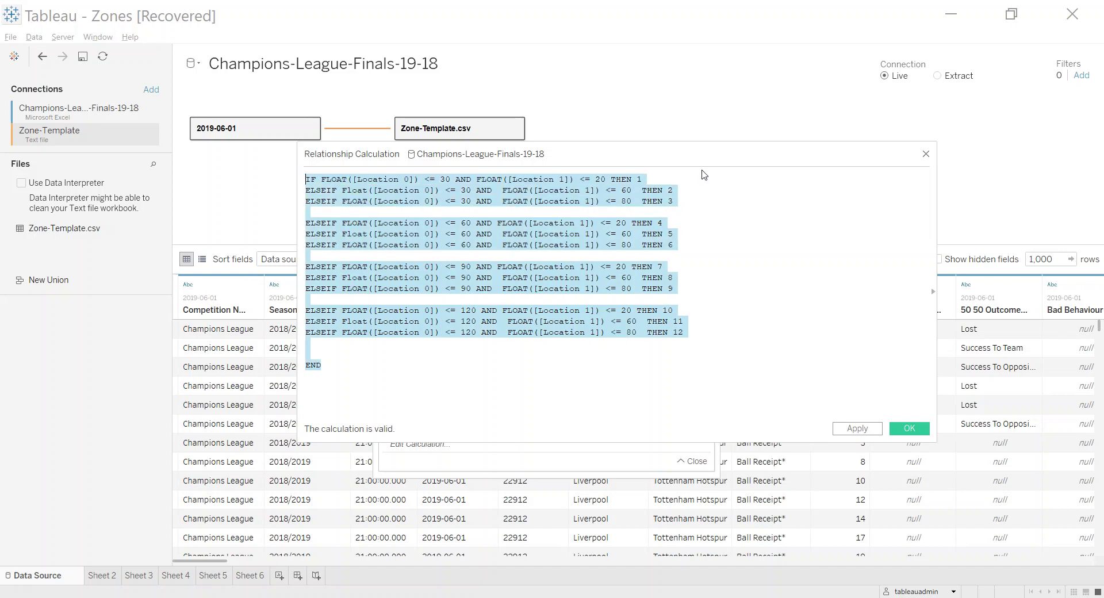
{"action": "left_click", "coordinate": [926, 154]}
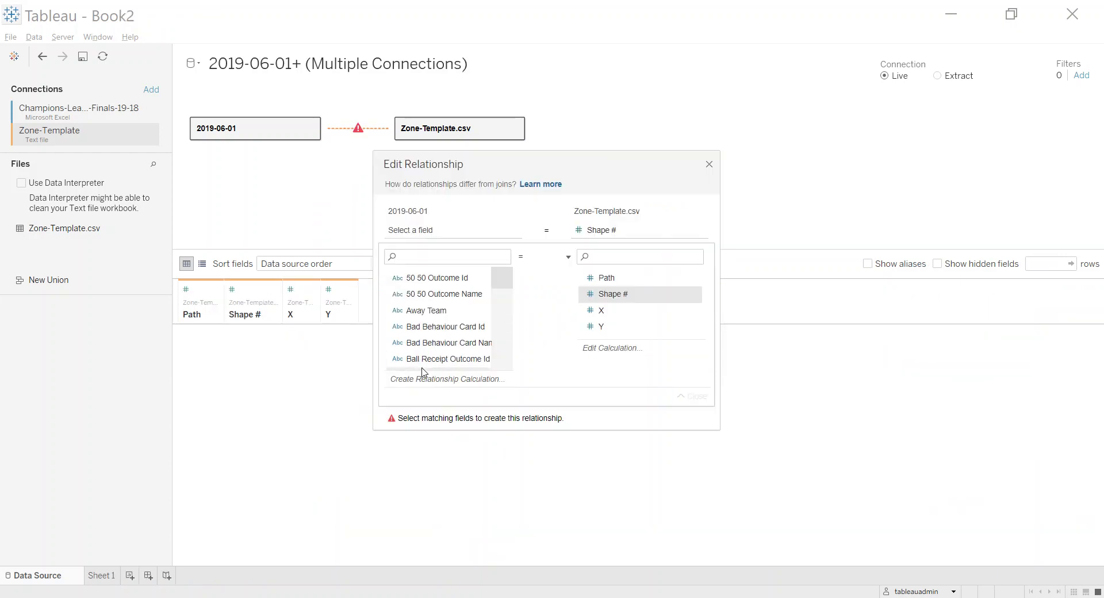
In Book2, create a relationship calculation for the 2019-06-01 table and paste the copied zone formula into it.
{"action": "left_click", "coordinate": [447, 378]}
{"action": "key", "text": "ctrl+v"}
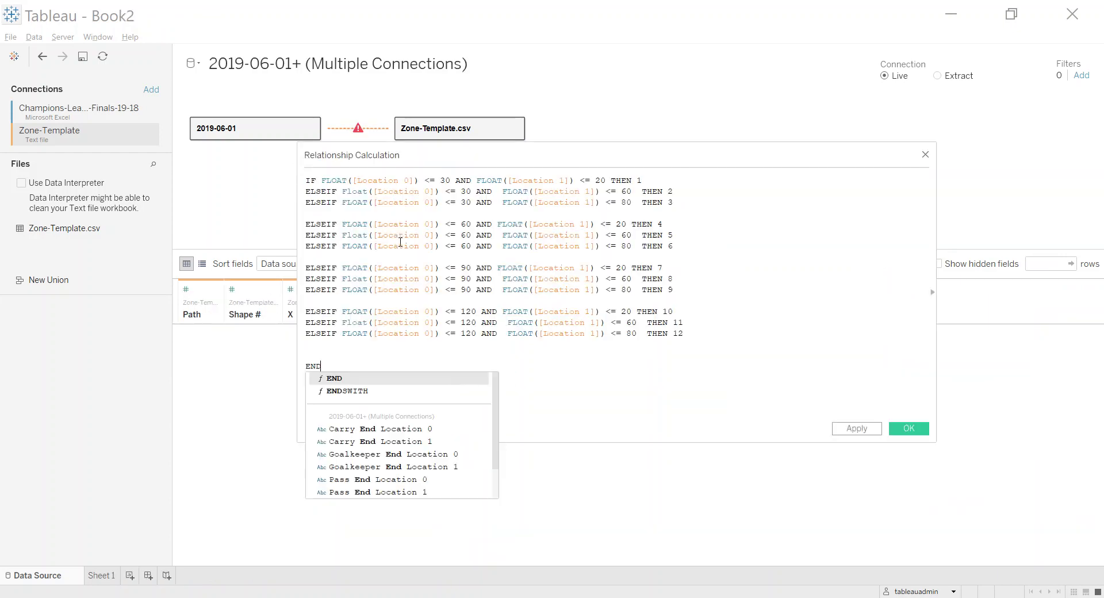
{"action": "left_click", "coordinate": [628, 354]}
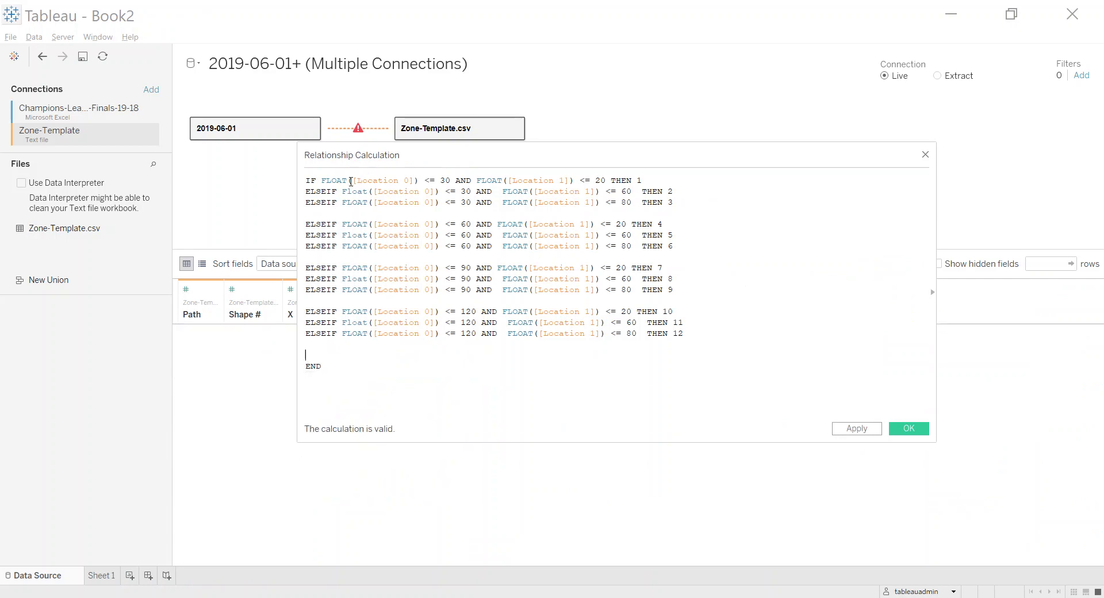
Examine the formula's first condition: the Location 0 and Location 1 fields, the FLOAT conversion, and the comparisons with 30 and 20.
{"action": "left_click_drag", "start_coordinate": [354, 181], "coordinate": [412, 180]}
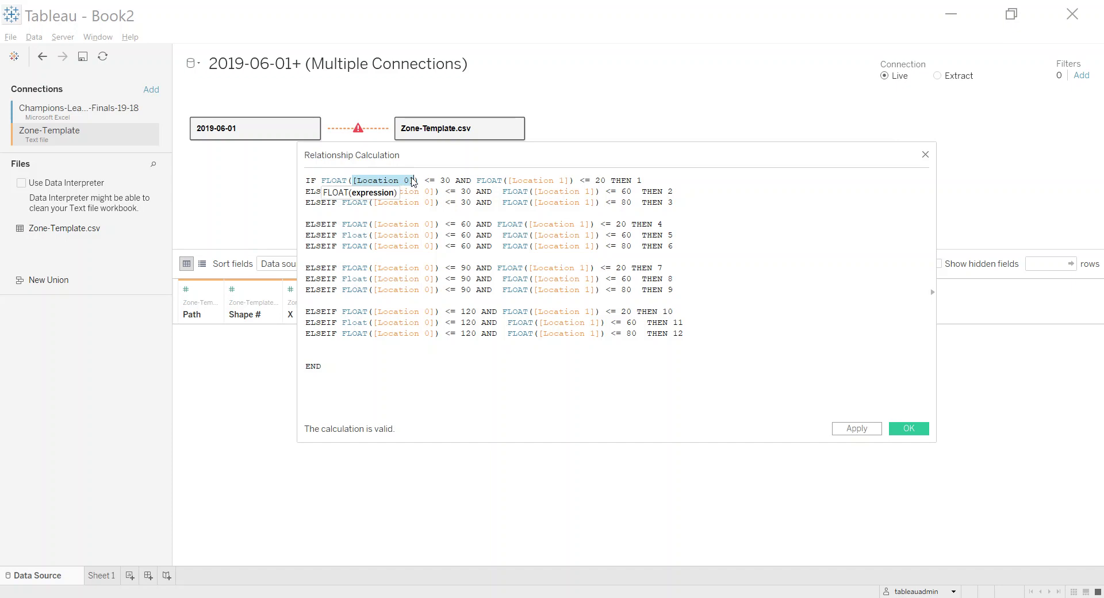
{"action": "left_click_drag", "start_coordinate": [509, 180], "coordinate": [564, 179]}
{"action": "left_click_drag", "start_coordinate": [321, 180], "coordinate": [349, 176]}
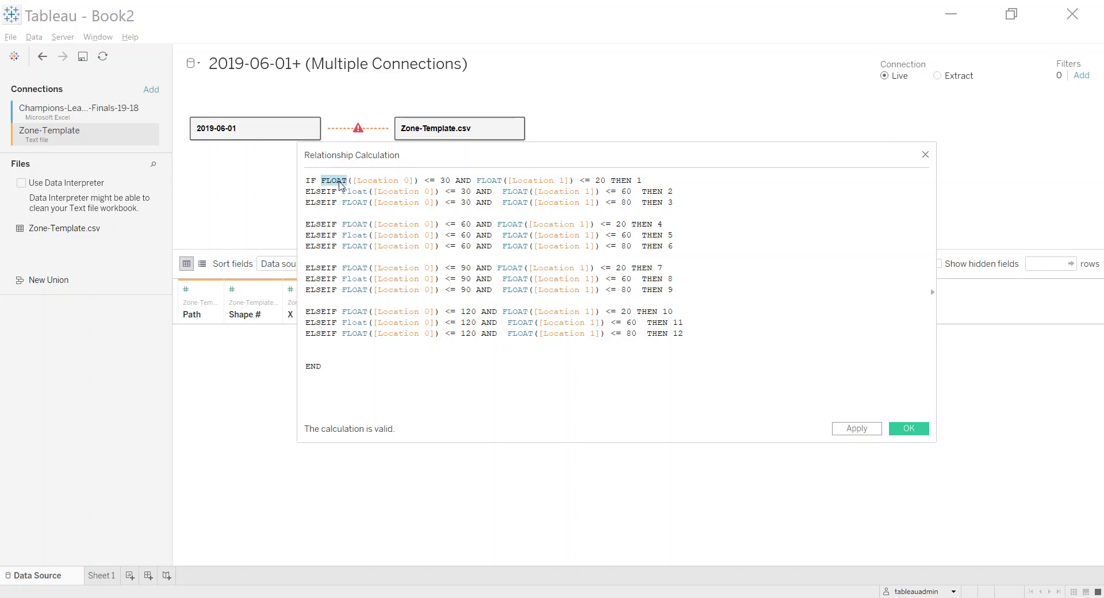
{"action": "left_click", "coordinate": [361, 180]}
{"action": "left_click_drag", "start_coordinate": [435, 180], "coordinate": [424, 180]}
{"action": "left_click_drag", "start_coordinate": [606, 182], "coordinate": [593, 182]}
Switch to Paint and outline and scribble over zone 1 in blue, underlining its x range.
{"action": "key", "text": "alt+Tab"}
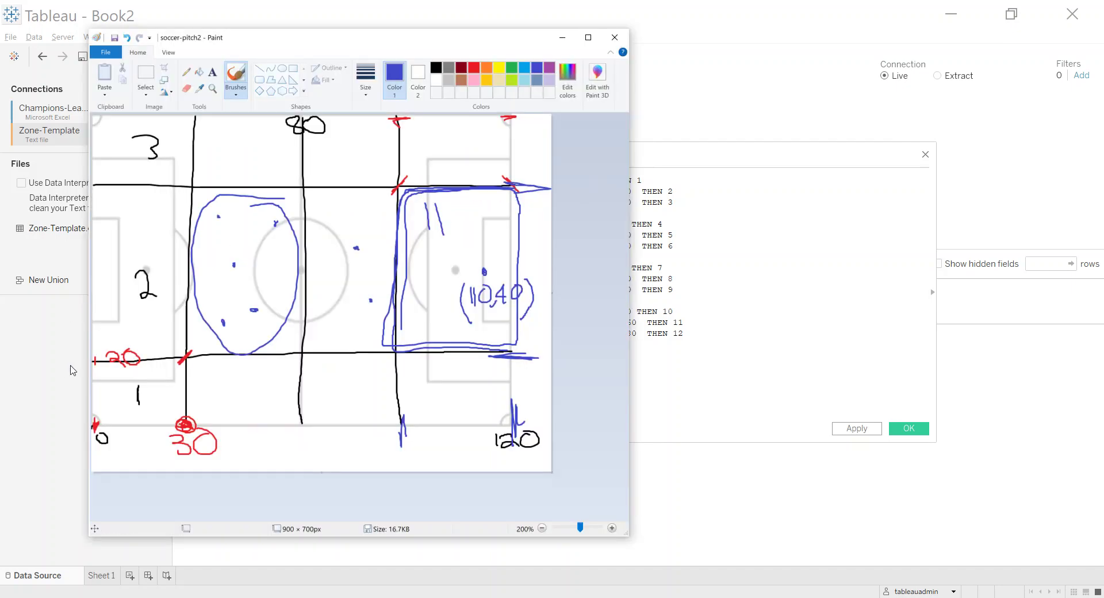
{"action": "mouse_move", "coordinate": [150, 444]}
{"action": "left_mouse_down"}
{"action": "mouse_move", "coordinate": [130, 429]}
{"action": "mouse_move", "coordinate": [152, 432]}
{"action": "mouse_move", "coordinate": [104, 435]}
{"action": "mouse_move", "coordinate": [152, 433]}
{"action": "mouse_move", "coordinate": [115, 431]}
{"action": "mouse_move", "coordinate": [138, 431]}
{"action": "mouse_move", "coordinate": [171, 393]}
{"action": "mouse_move", "coordinate": [176, 426]}
{"action": "mouse_move", "coordinate": [104, 374]}
{"action": "mouse_move", "coordinate": [158, 414]}
{"action": "mouse_move", "coordinate": [125, 402]}
{"action": "mouse_move", "coordinate": [115, 383]}
{"action": "mouse_move", "coordinate": [141, 407]}
{"action": "left_mouse_up"}
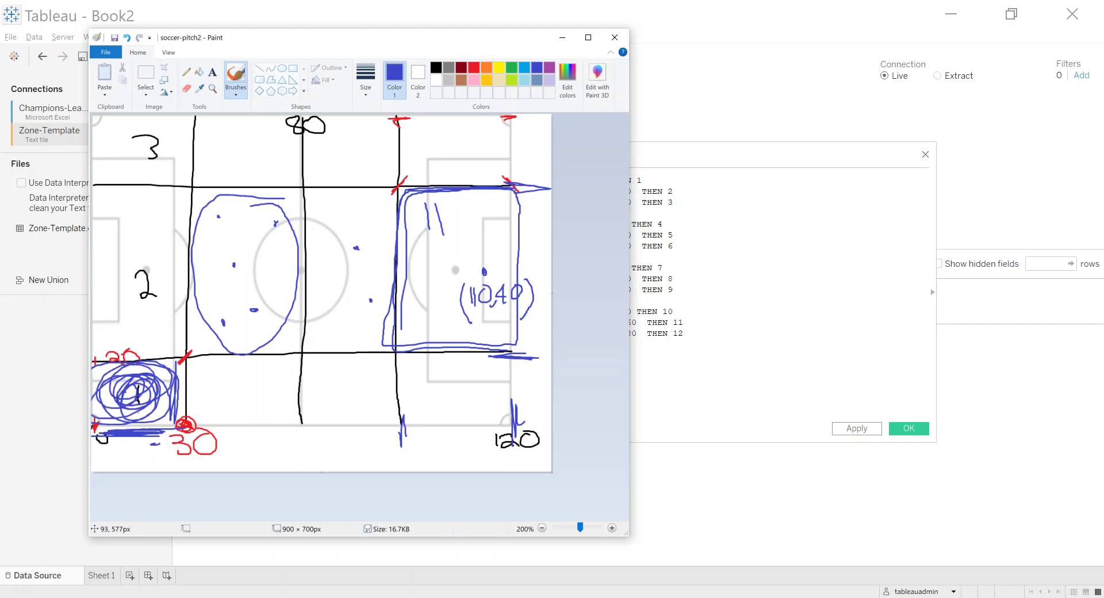
Return to Tableau, highlight the THEN 1 result in the formula's first line, and accept the relationship calculation.
{"action": "left_click", "coordinate": [724, 190]}
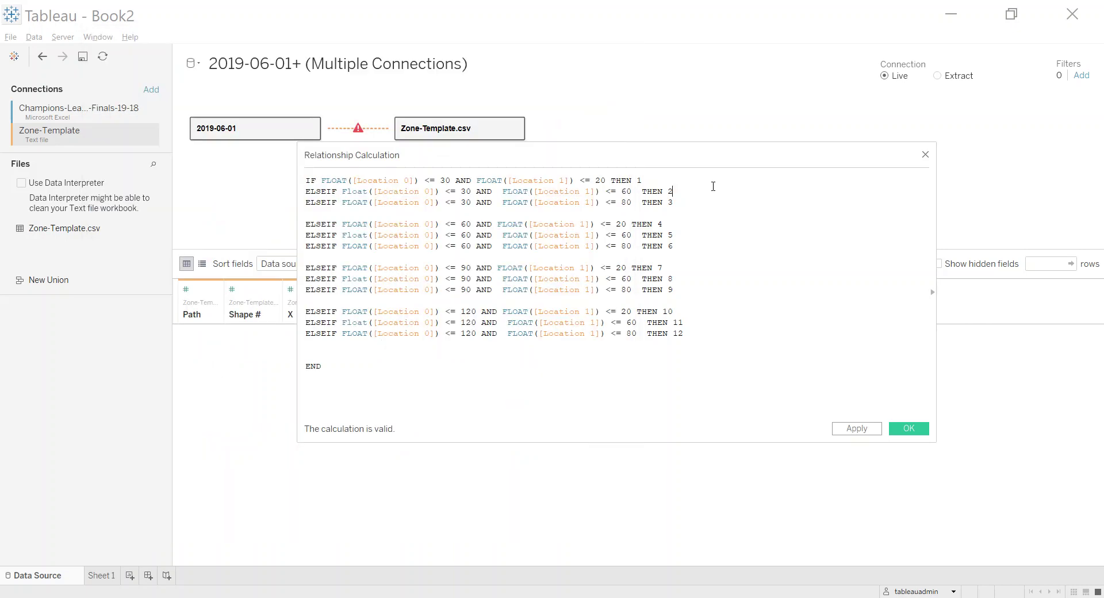
{"action": "left_click_drag", "start_coordinate": [643, 180], "coordinate": [610, 180]}
{"action": "left_click", "coordinate": [908, 430]}
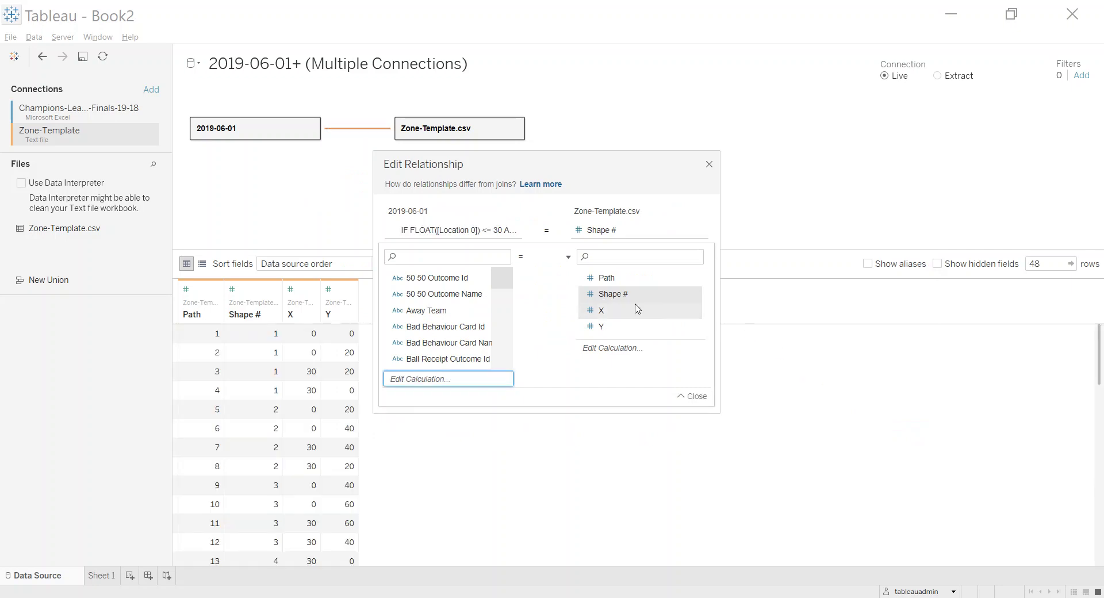
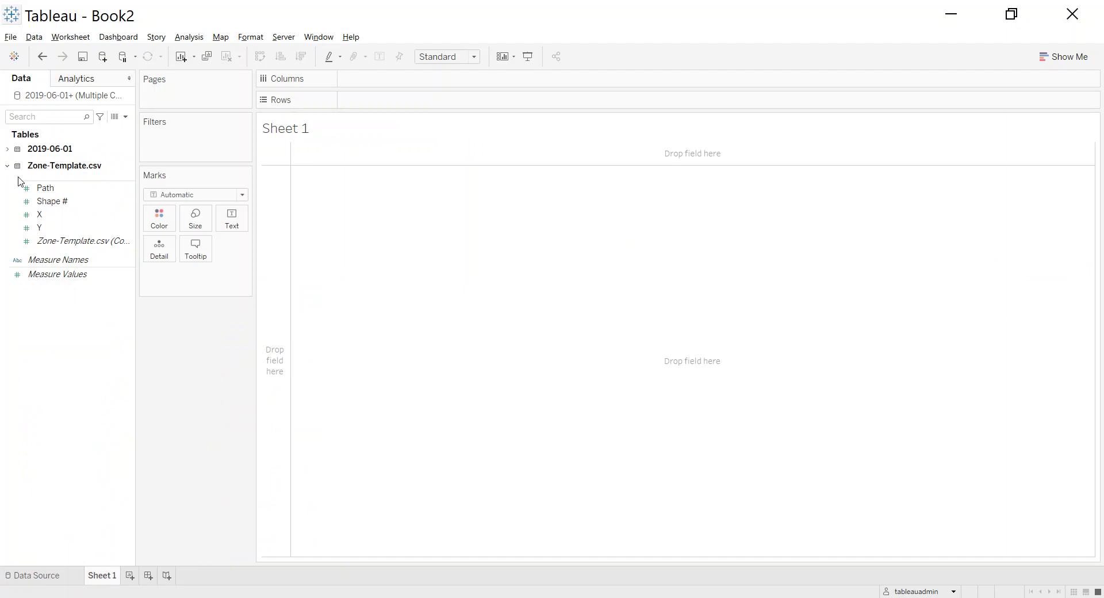
In the Zones workbook, close the relationship editor, search Sheet 4's fields for "mod", and copy the Mod X calculated field.
{"action": "left_click", "coordinate": [51, 192]}
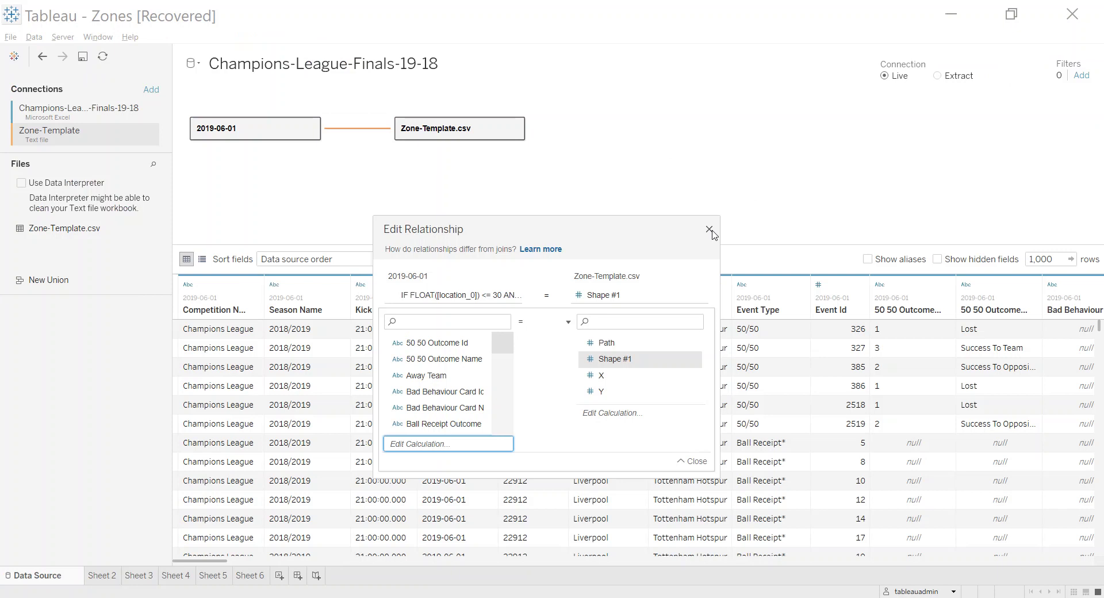
{"action": "left_click", "coordinate": [713, 230]}
{"action": "left_click", "coordinate": [176, 575]}
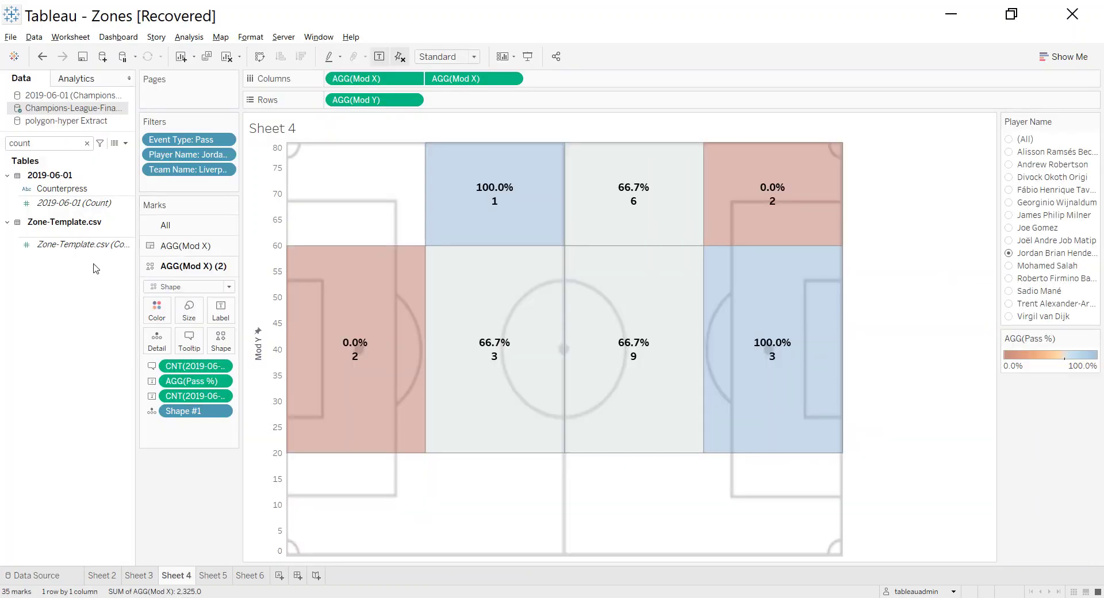
{"action": "double_click", "coordinate": [36, 140]}
{"action": "type", "text": "mod"}
{"action": "right_click", "coordinate": [50, 184]}
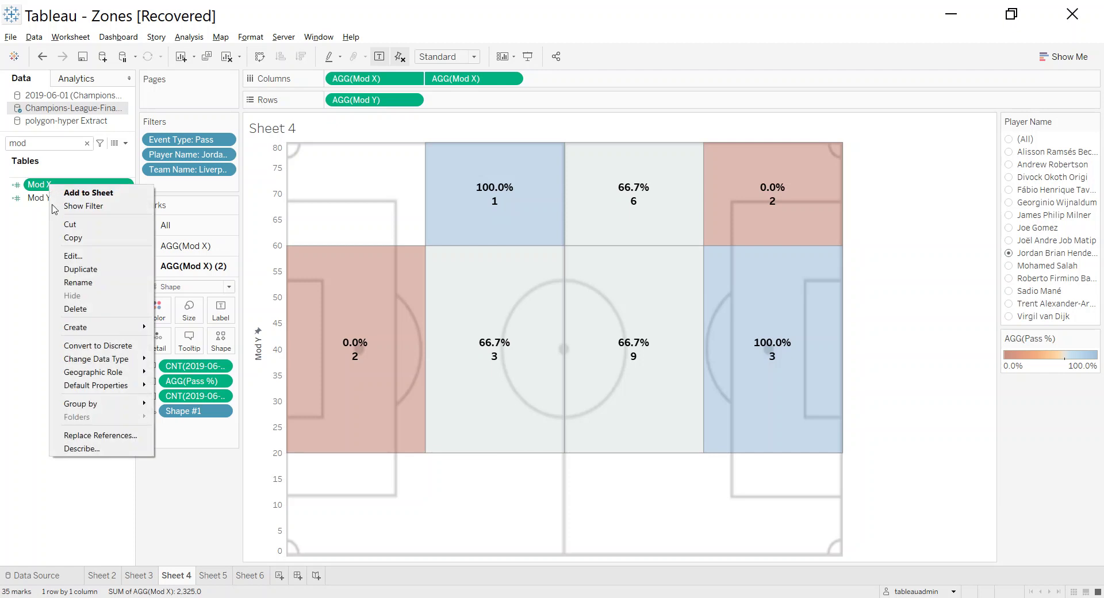
{"action": "left_click", "coordinate": [85, 237]}
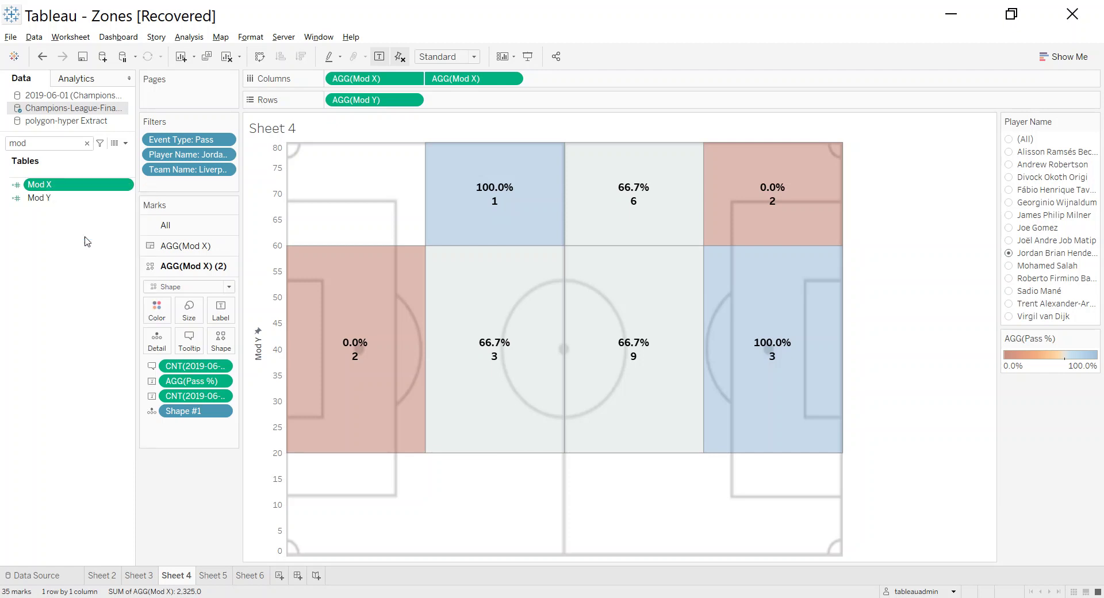
Switch to Book2, paste the Mod X calculated field into its data source, and open the field's formula.
{"action": "key", "text": "alt+Tab"}
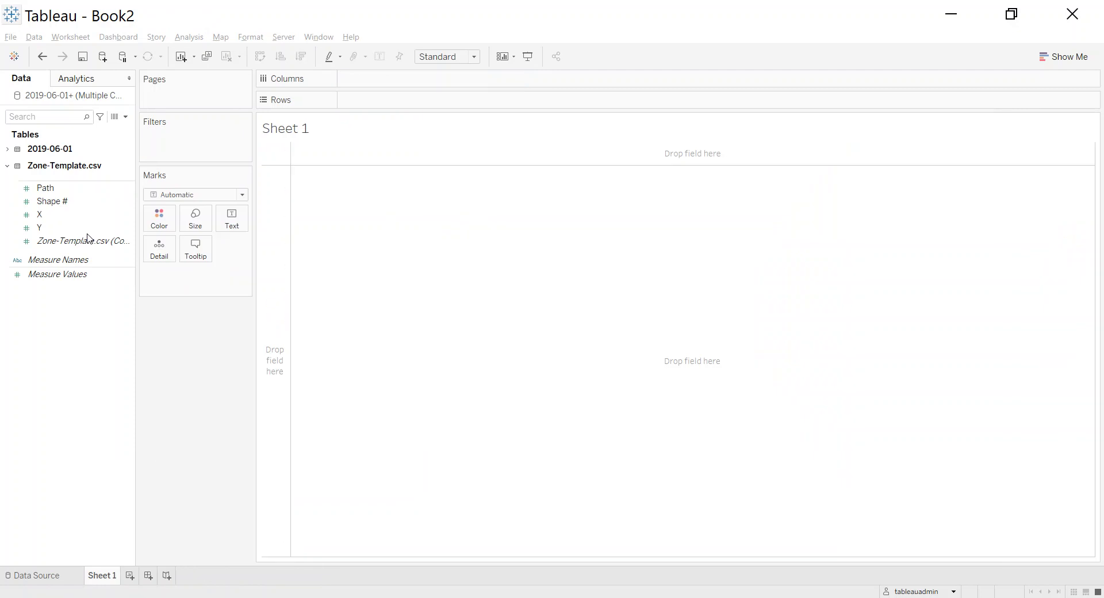
{"action": "right_click", "coordinate": [59, 322]}
{"action": "left_click", "coordinate": [98, 331]}
{"action": "right_click", "coordinate": [79, 275]}
{"action": "left_click", "coordinate": [109, 348]}
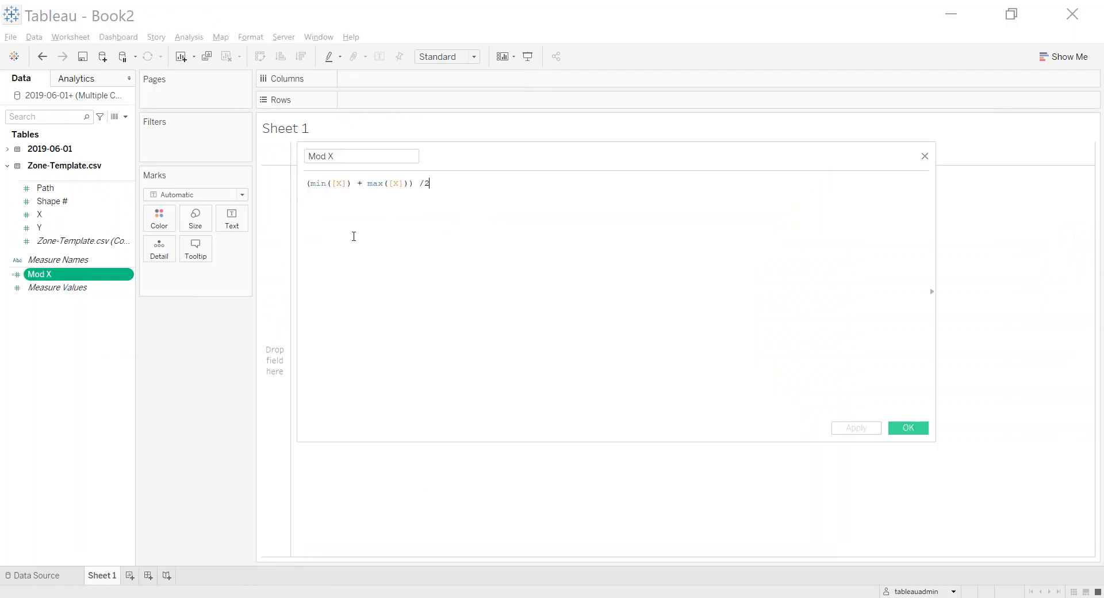
Highlight the Mod X formula, mark the centres of zones 2 and 3 with blue dots in Paint, and close the formula.
{"action": "left_click_drag", "start_coordinate": [462, 182], "coordinate": [305, 183]}
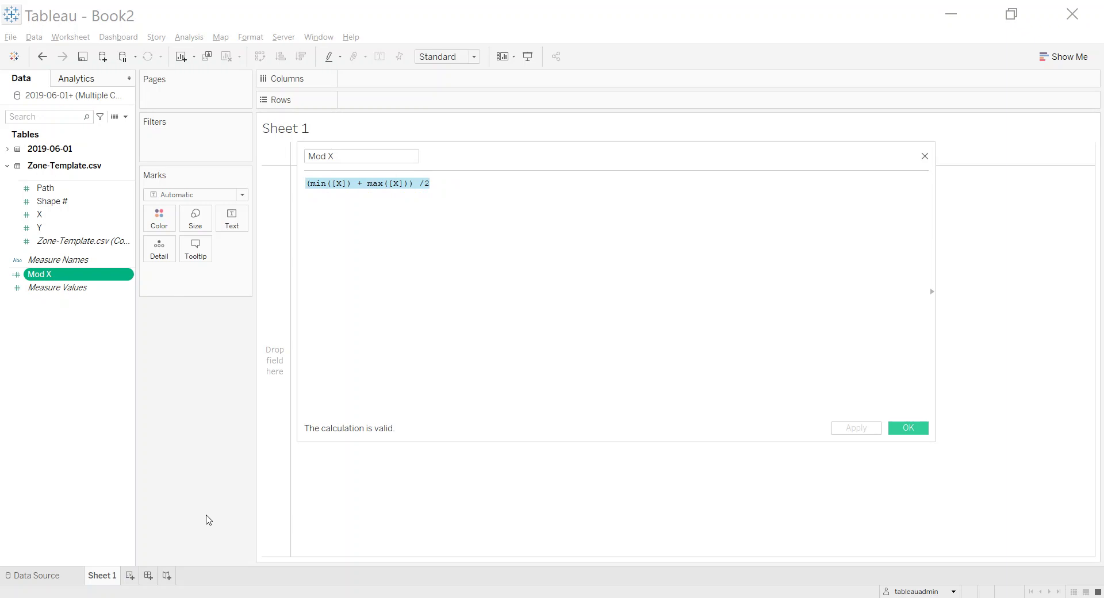
{"action": "key", "text": "alt+Tab"}
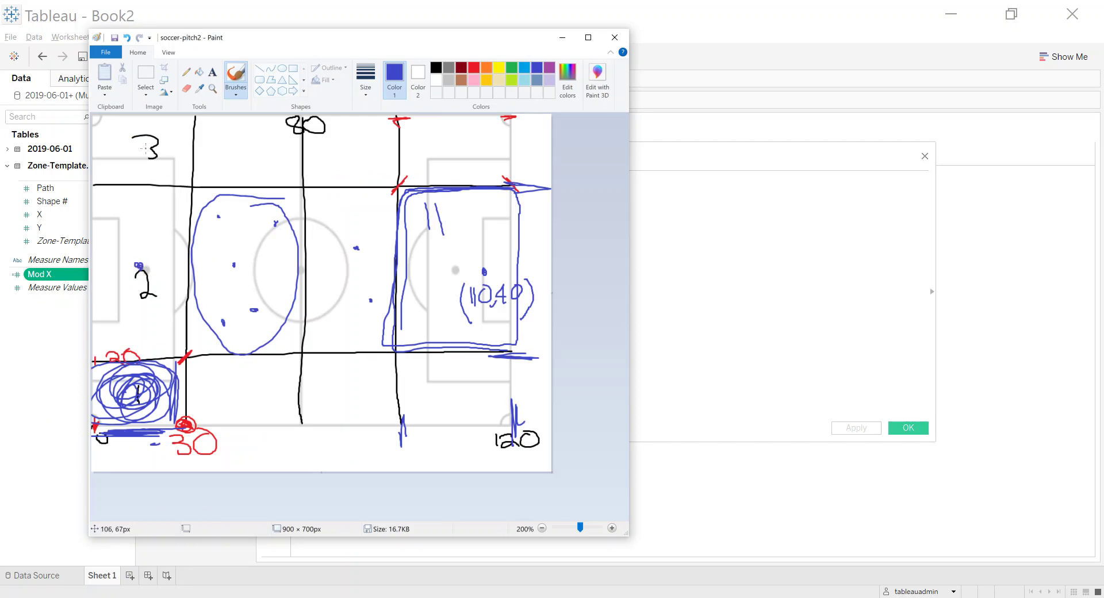
{"action": "key", "text": "alt+Tab"}
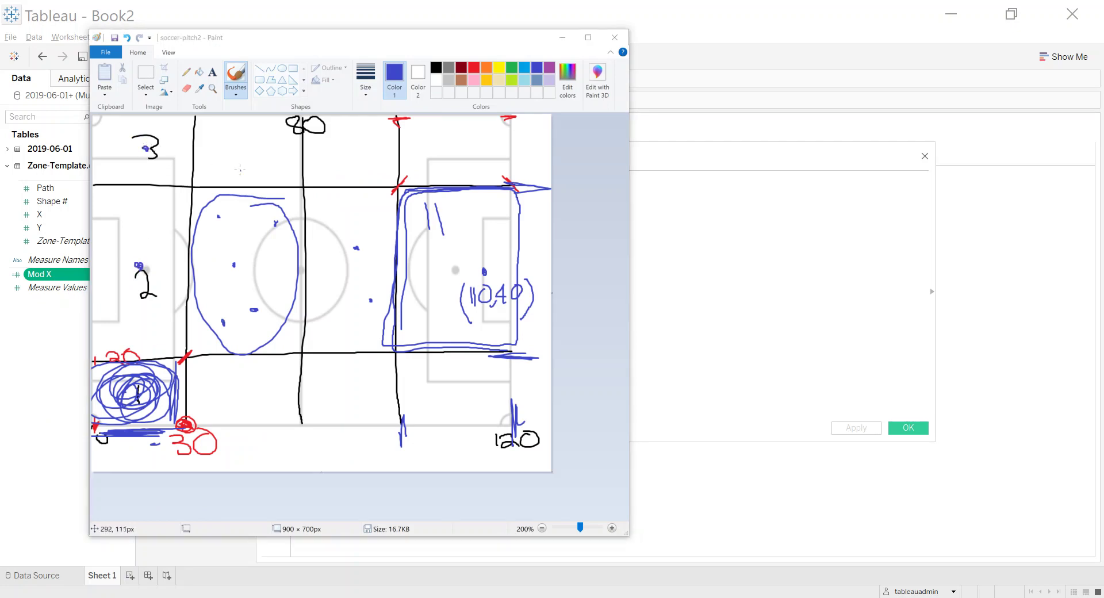
{"action": "left_click", "coordinate": [925, 156]}
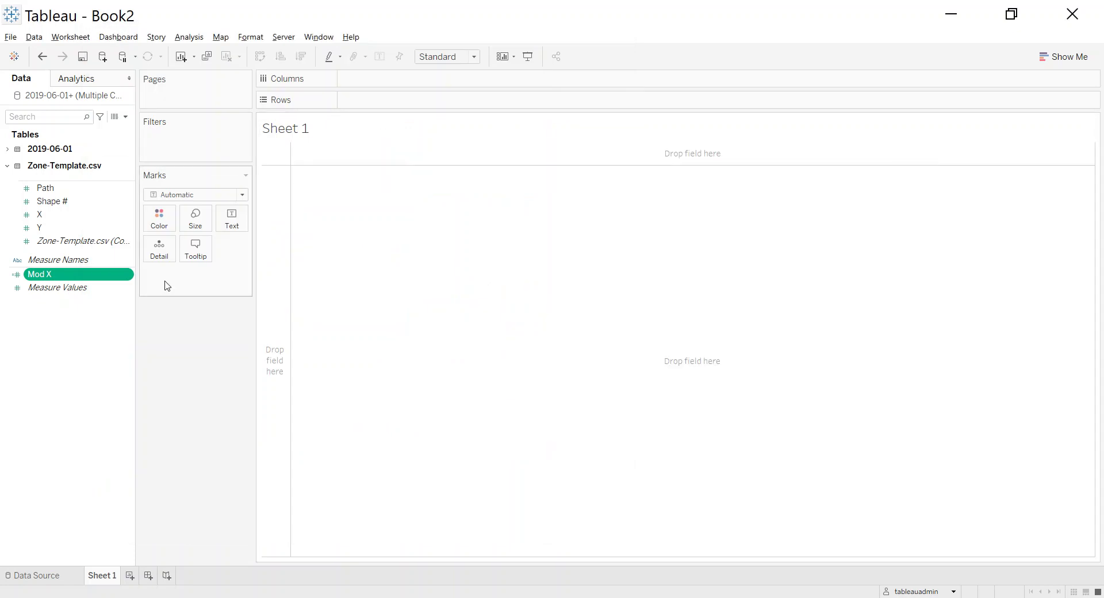
Duplicate the Mod X calculated field and name the copy Mod Y.
{"action": "right_click", "coordinate": [60, 275]}
{"action": "left_click", "coordinate": [90, 361]}
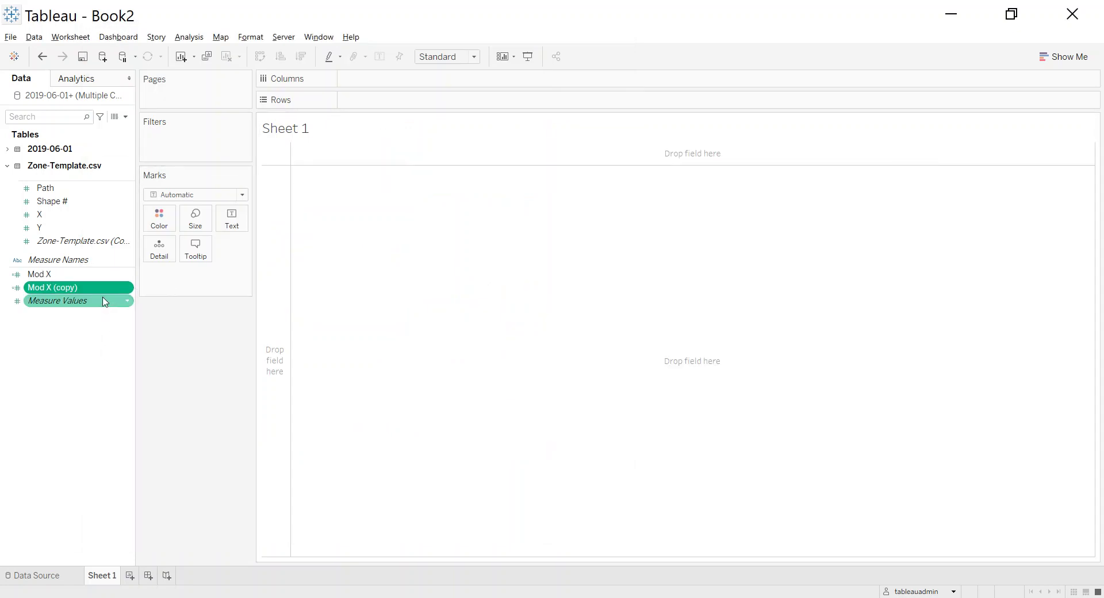
{"action": "right_click", "coordinate": [101, 291]}
{"action": "left_click", "coordinate": [122, 363]}
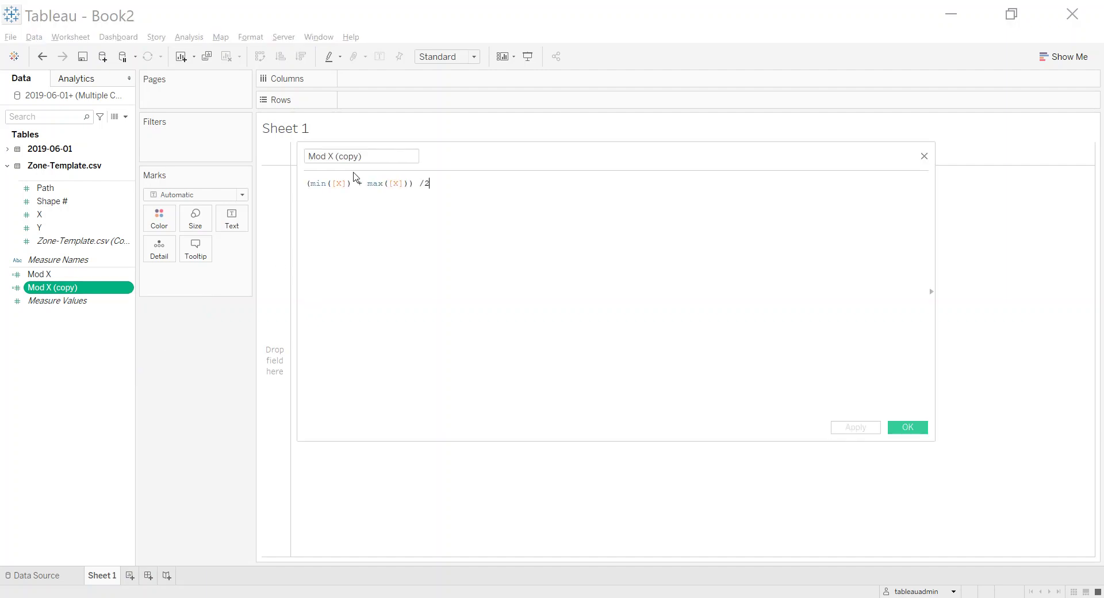
{"action": "left_click", "coordinate": [331, 157]}
{"action": "key", "text": "shift+End"}
{"action": "type", "text": "Y"}
Replace X with Y in the copied formula so it reads (min([Y]) + max([Y])) /2, and accept it.
{"action": "left_click", "coordinate": [342, 183]}
{"action": "key", "text": "BackSpace"}
{"action": "type", "text": "Y"}
{"action": "key", "text": "Escape"}
{"action": "left_click", "coordinate": [400, 183]}
{"action": "key", "text": "BackSpace"}
{"action": "type", "text": "Y"}
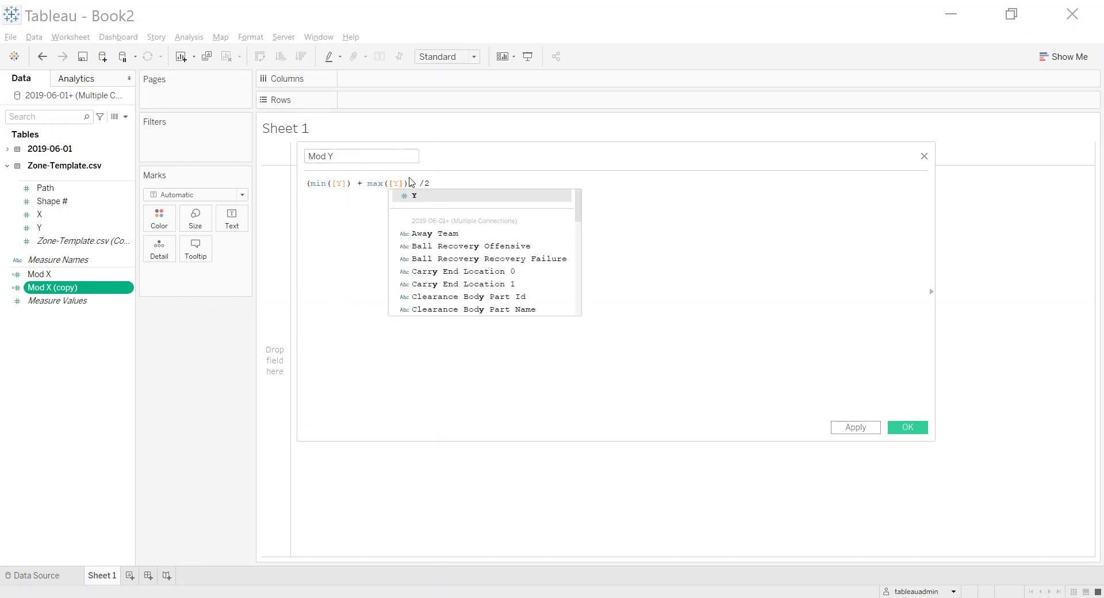
{"action": "left_click", "coordinate": [684, 240]}
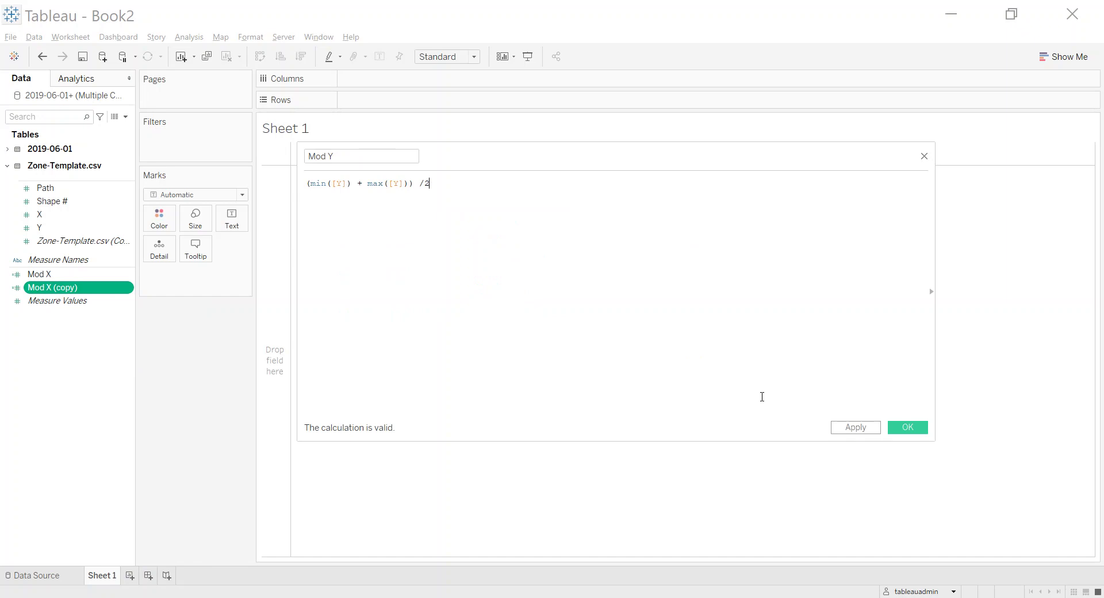
{"action": "left_click", "coordinate": [907, 427]}
Place the Mod X field on Columns in Sheet 1.
{"action": "left_click", "coordinate": [49, 279]}
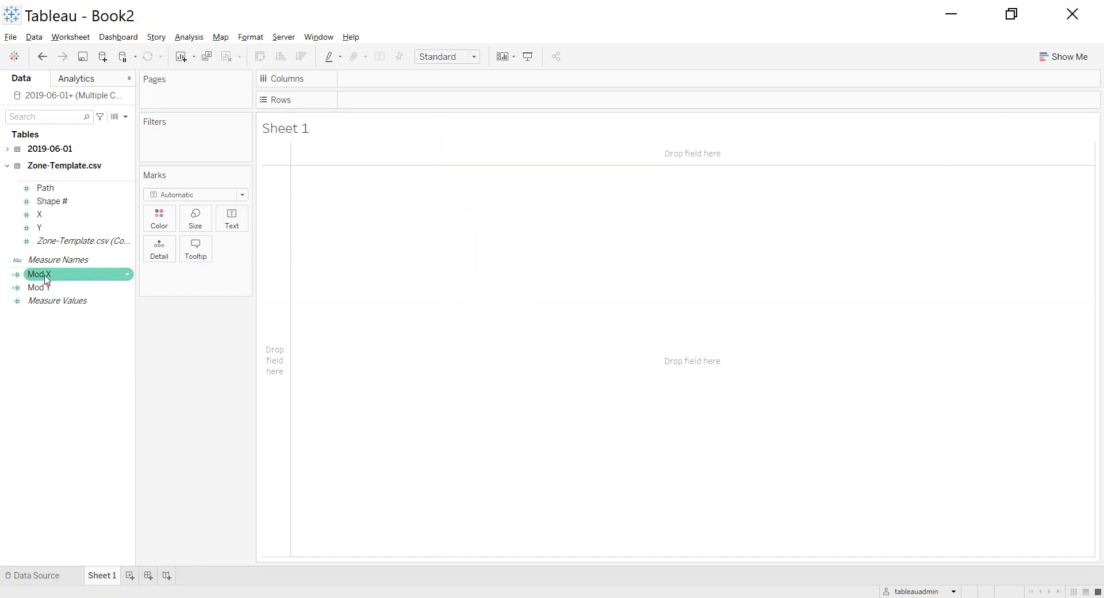
{"action": "left_click_drag", "start_coordinate": [46, 280], "coordinate": [364, 79]}
{"action": "left_click", "coordinate": [98, 288]}
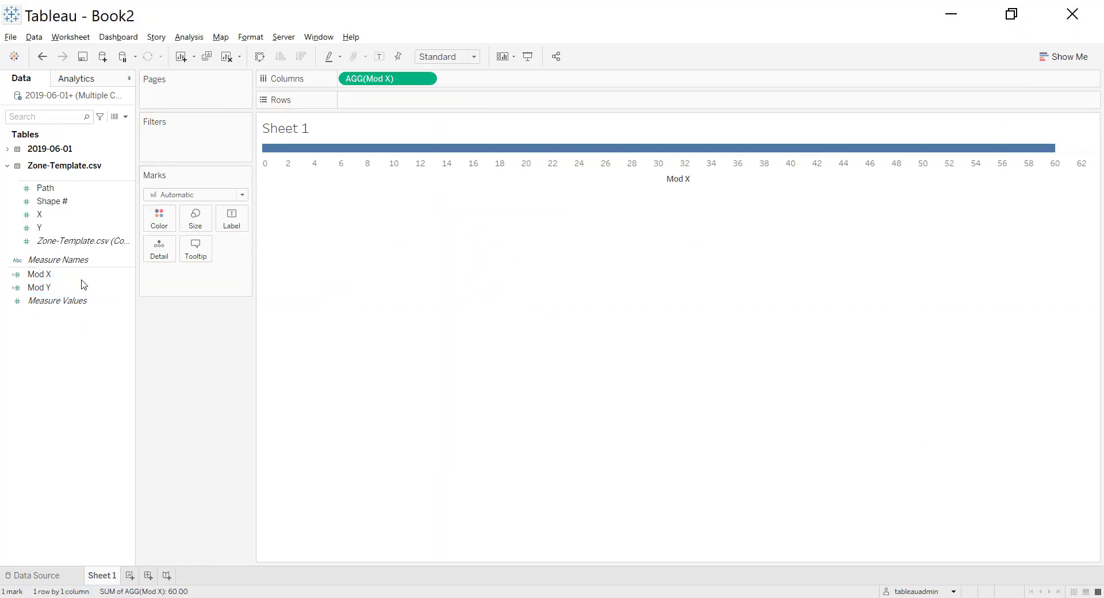
Place Mod Y on Rows and set the mark type to Polygon.
{"action": "left_click_drag", "start_coordinate": [98, 288], "coordinate": [387, 104]}
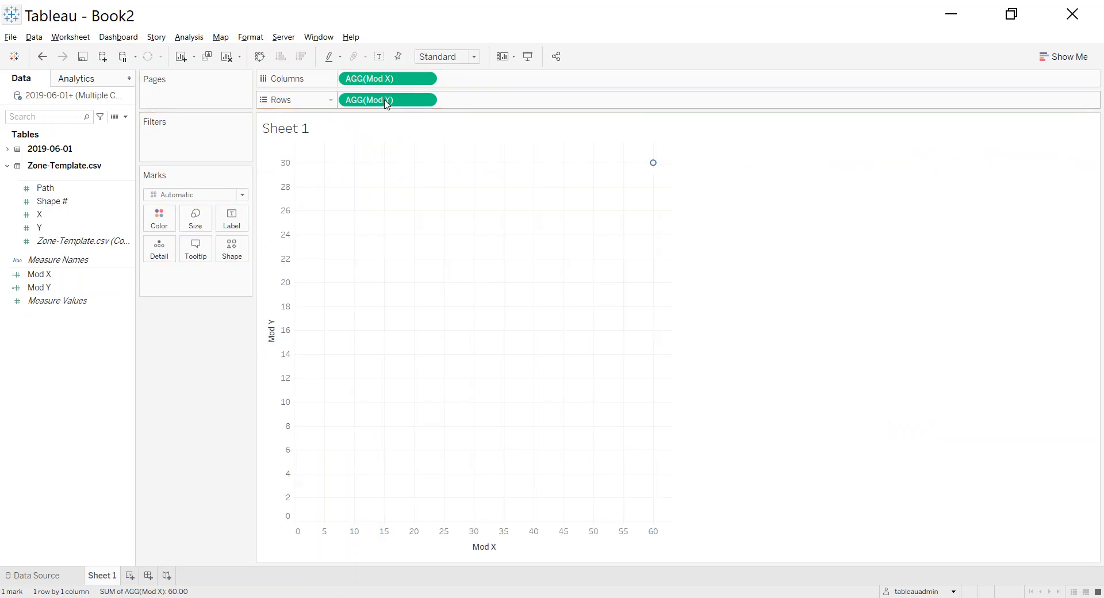
{"action": "left_click", "coordinate": [217, 195]}
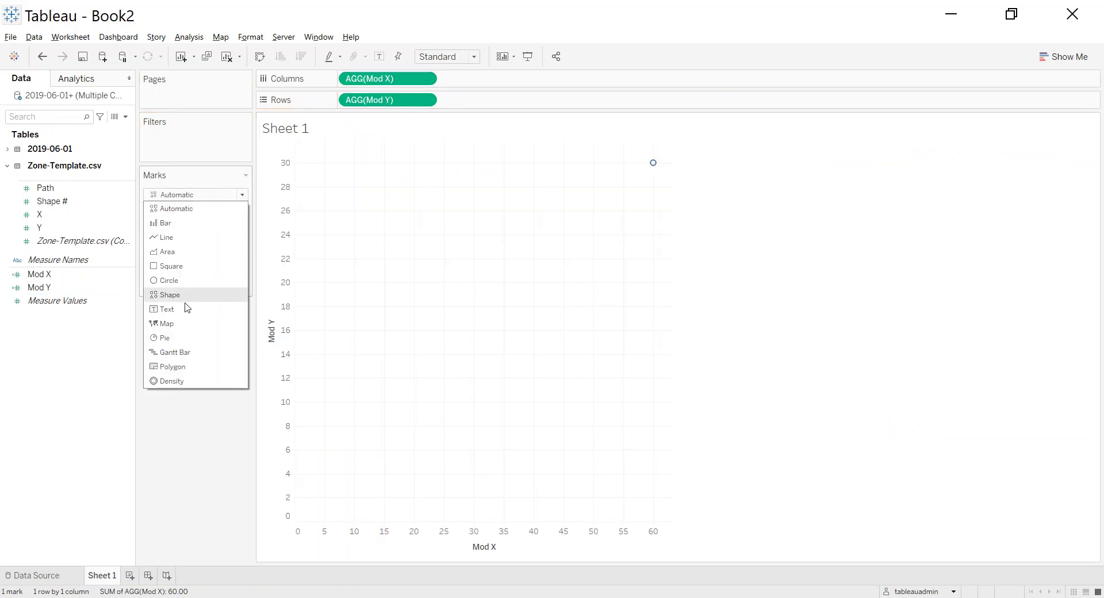
{"action": "left_click", "coordinate": [189, 366]}
Convert the Path and Shape # fields of Zone-Template.csv from measures to dimensions.
{"action": "left_click", "coordinate": [51, 189]}
{"action": "left_click_drag", "start_coordinate": [54, 194], "coordinate": [64, 185]}
{"action": "left_click", "coordinate": [63, 192]}
{"action": "left_click", "coordinate": [45, 182], "text": "ctrl"}
{"action": "left_click", "coordinate": [53, 192]}
Add Shape # to the polygon marks as Detail and Path as their Path.
{"action": "left_click_drag", "start_coordinate": [53, 192], "coordinate": [154, 253]}
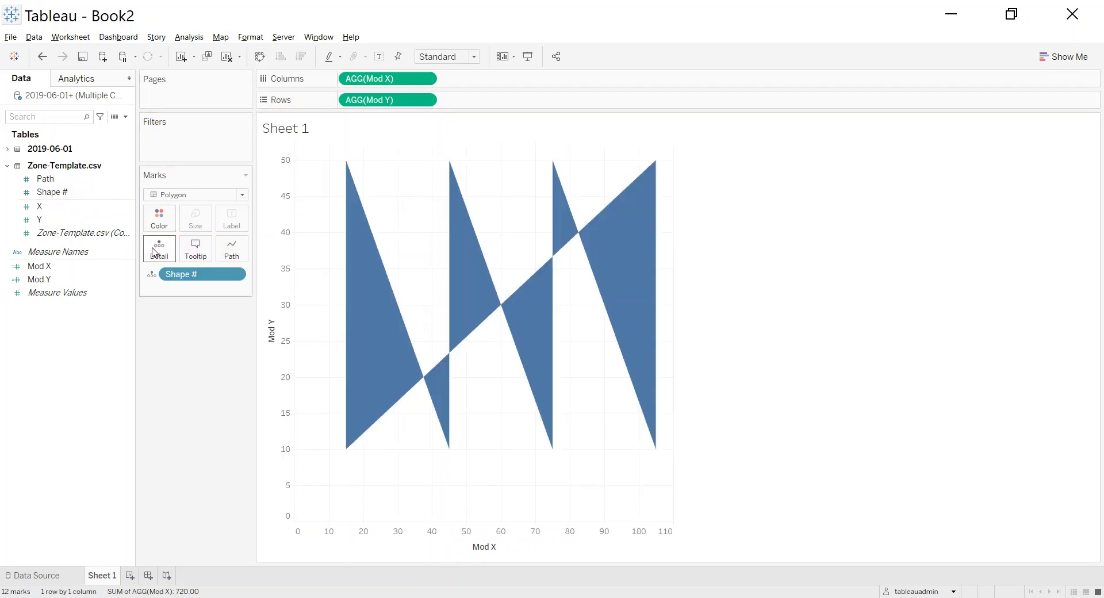
{"action": "left_click_drag", "start_coordinate": [45, 179], "coordinate": [228, 249]}
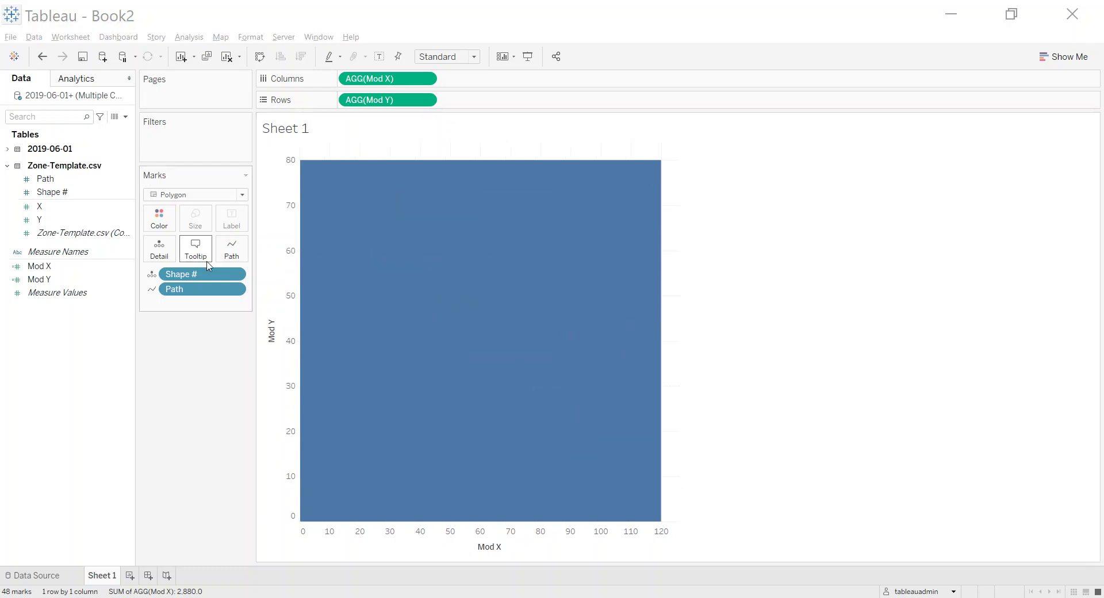
Give the zone polygons a dark border and lower the opacity of their fill.
{"action": "left_click", "coordinate": [159, 220]}
{"action": "left_click", "coordinate": [221, 378]}
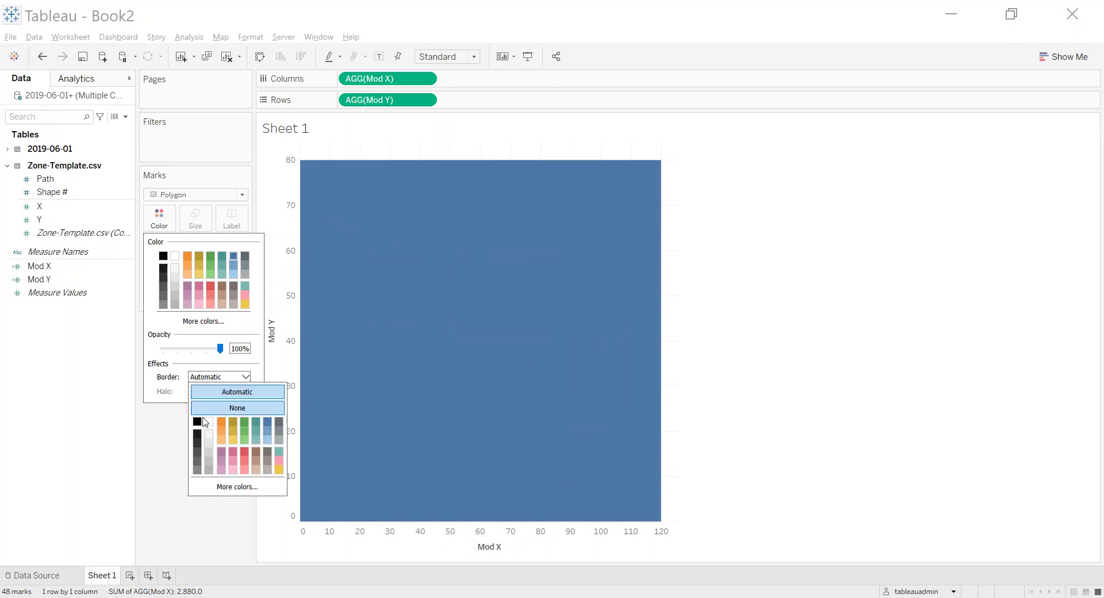
{"action": "left_click", "coordinate": [190, 512]}
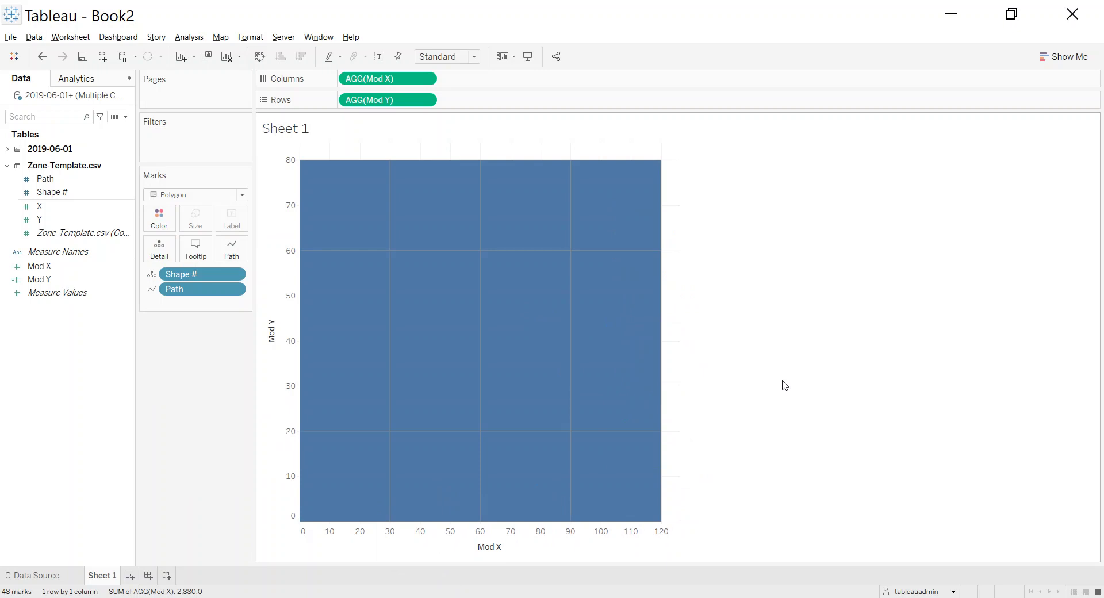
{"action": "left_click", "coordinate": [160, 219]}
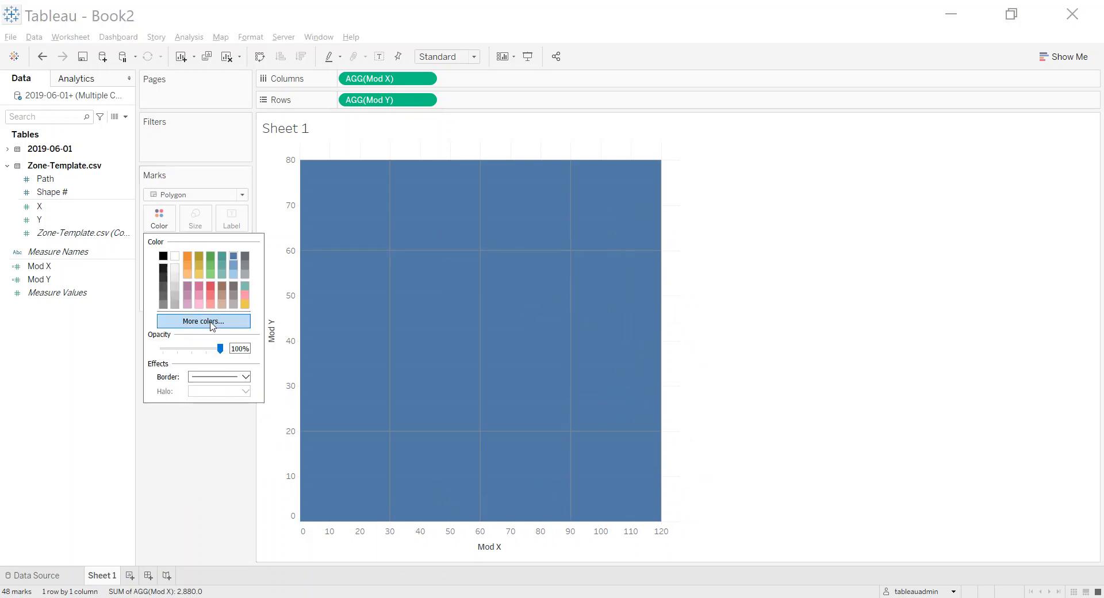
{"action": "left_click_drag", "start_coordinate": [220, 349], "coordinate": [184, 353]}
{"action": "left_click", "coordinate": [256, 473]}
Start adding a background image to Sheet 1 and choose soccer-pitch2.png as its file.
{"action": "left_click", "coordinate": [216, 38]}
{"action": "mouse_move", "coordinate": [272, 68]}
{"action": "left_click", "coordinate": [359, 71]}
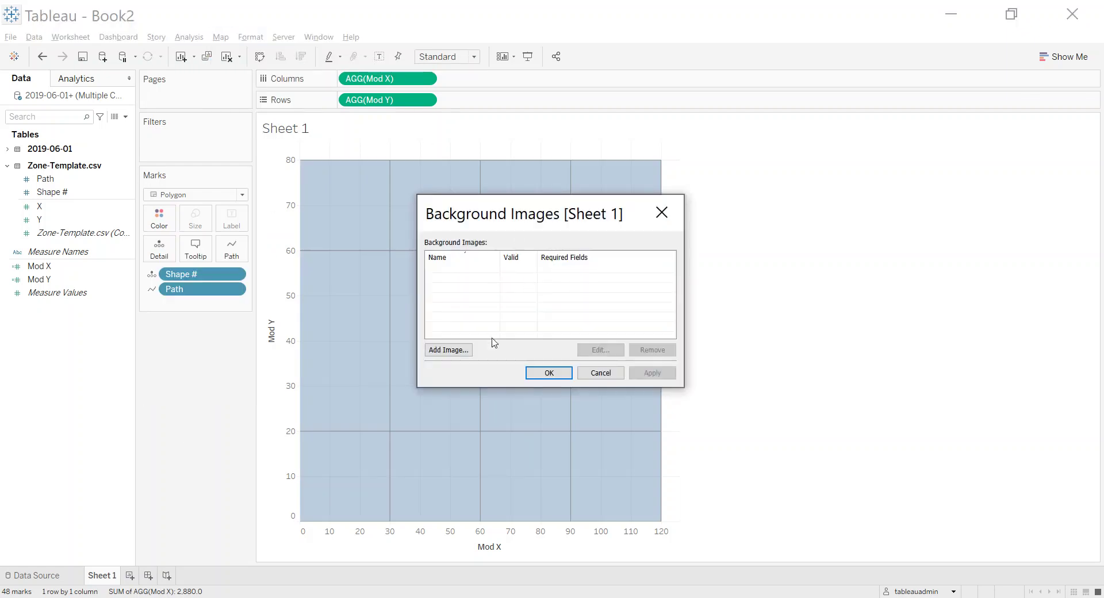
{"action": "left_click", "coordinate": [457, 350]}
{"action": "left_click", "coordinate": [666, 232]}
{"action": "double_click", "coordinate": [894, 205]}
Map the pitch image to Mod X from 0 to 120 and Mod Y from 0 to 80, and accept it.
{"action": "double_click", "coordinate": [444, 303]}
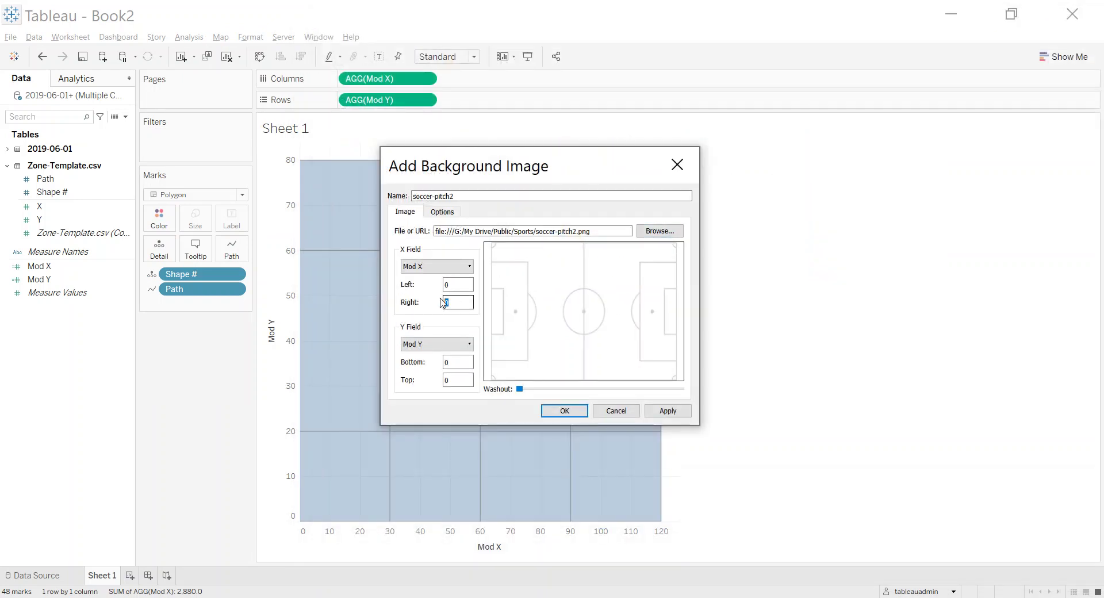
{"action": "double_click", "coordinate": [449, 379]}
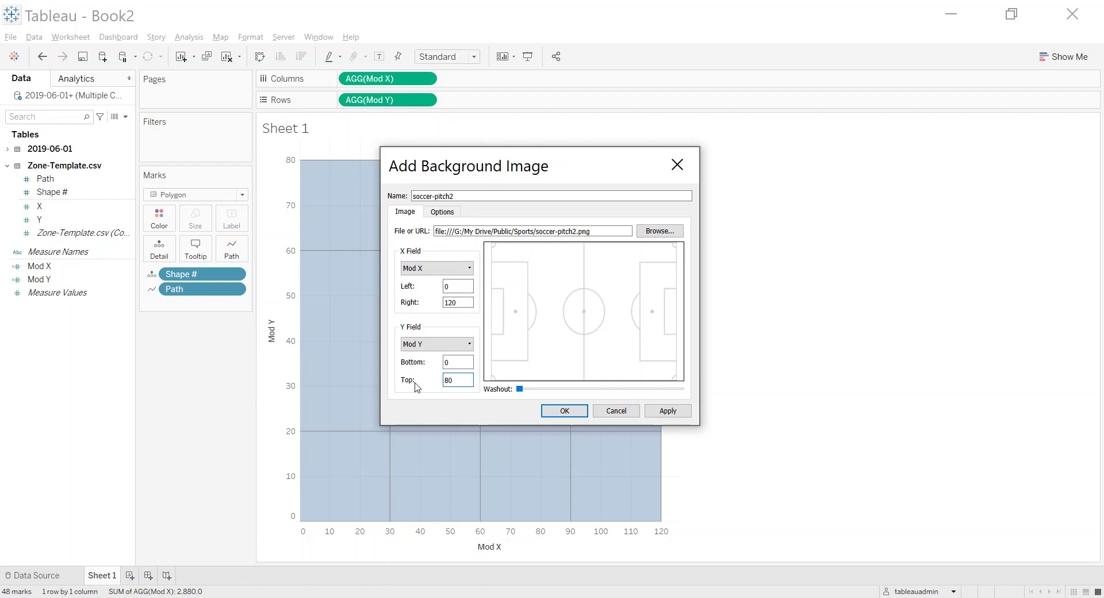
{"action": "left_click", "coordinate": [565, 411]}
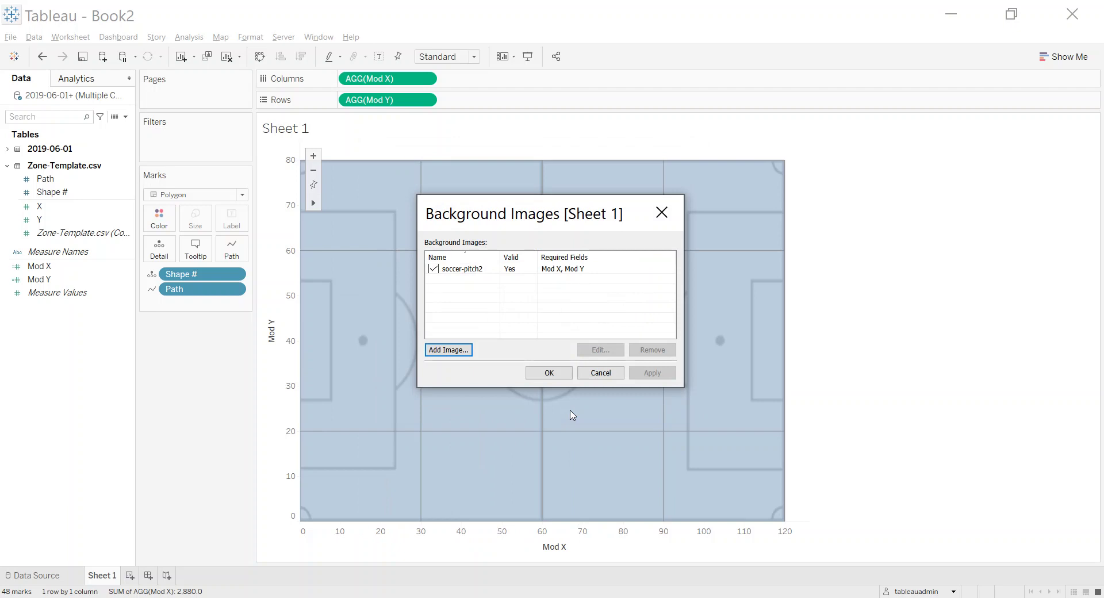
{"action": "left_click", "coordinate": [549, 373]}
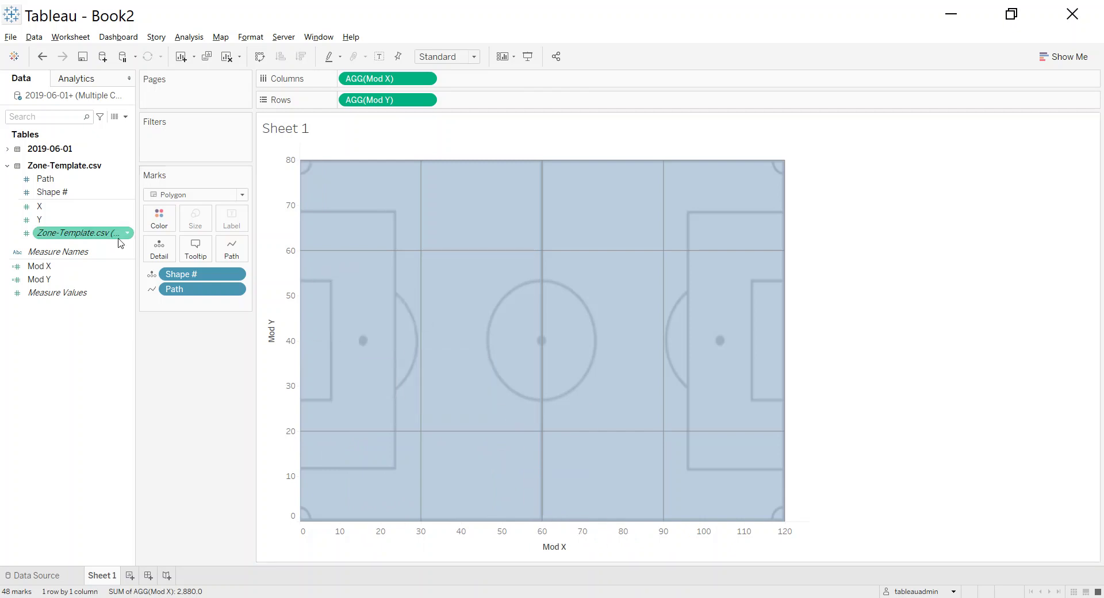
Reduce the opacity of the zone polygons to 19%.
{"action": "left_click", "coordinate": [152, 220]}
{"action": "left_click_drag", "start_coordinate": [183, 349], "coordinate": [173, 349]}
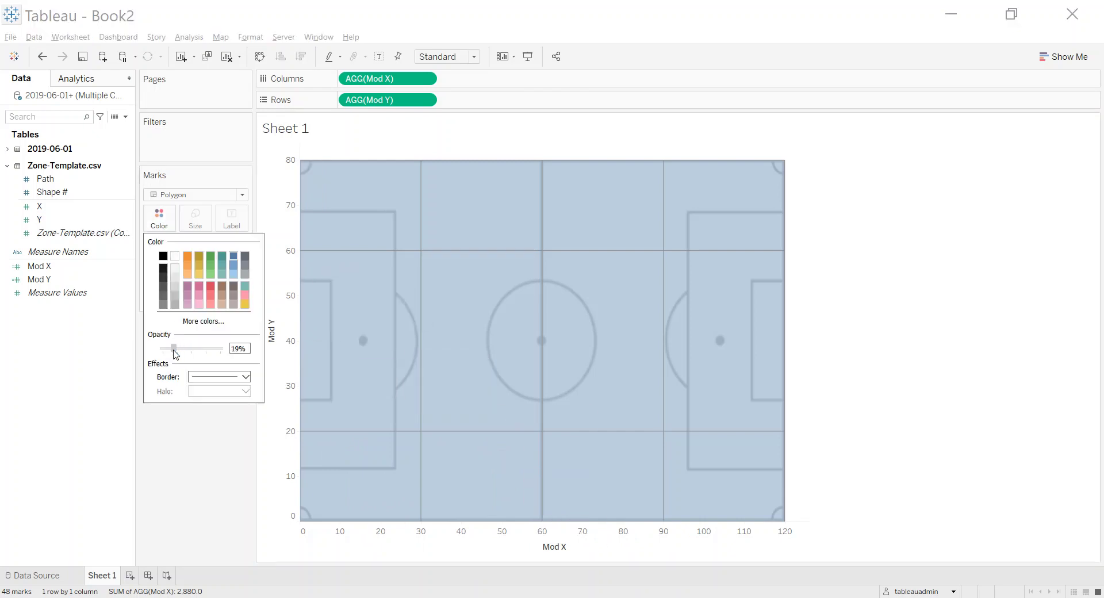
{"action": "left_click", "coordinate": [203, 463]}
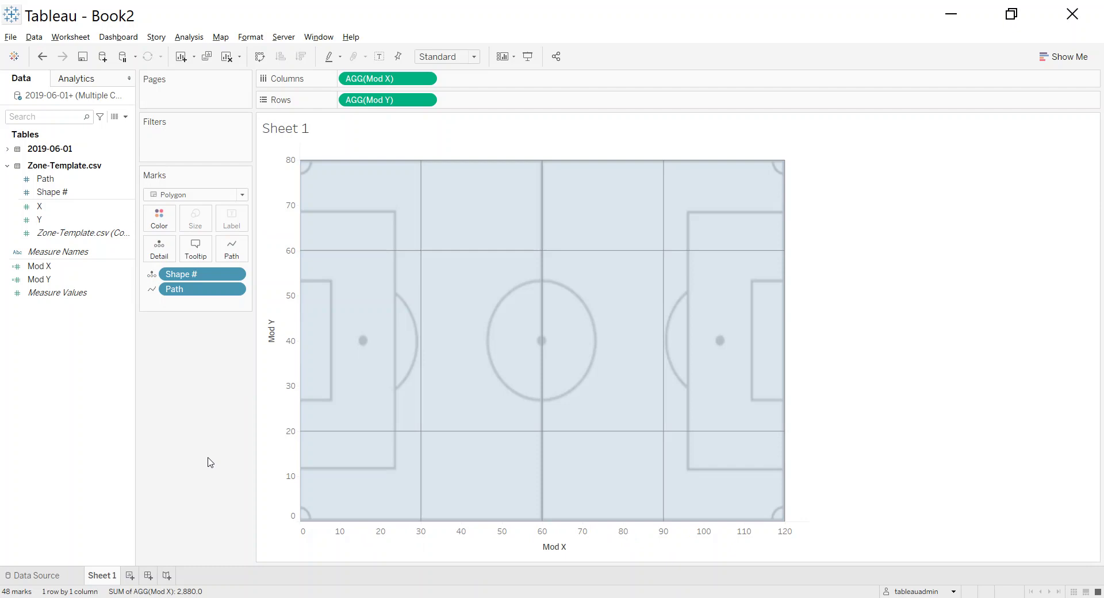
Set the range of both the Mod X and Mod Y axes to Fixed.
{"action": "right_click", "coordinate": [649, 549]}
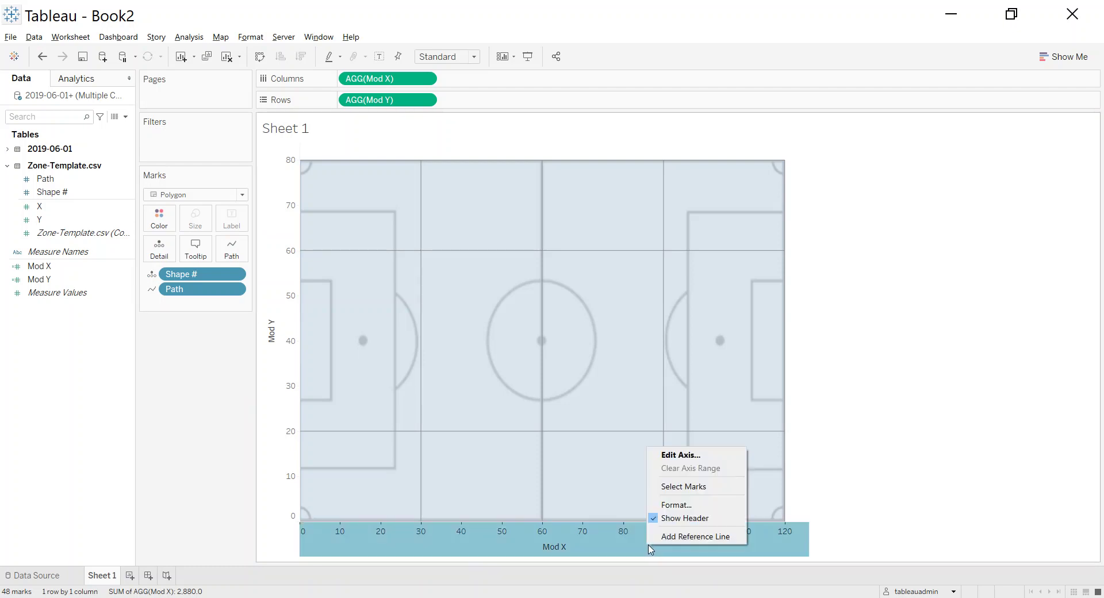
{"action": "left_click", "coordinate": [678, 454]}
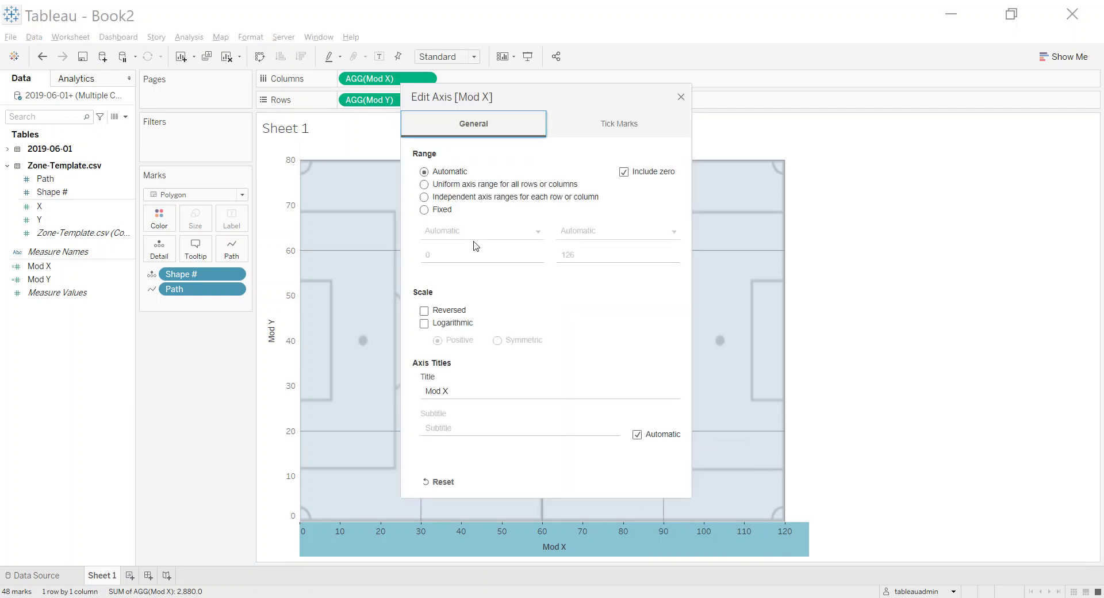
{"action": "left_click", "coordinate": [432, 212]}
{"action": "left_click", "coordinate": [680, 97]}
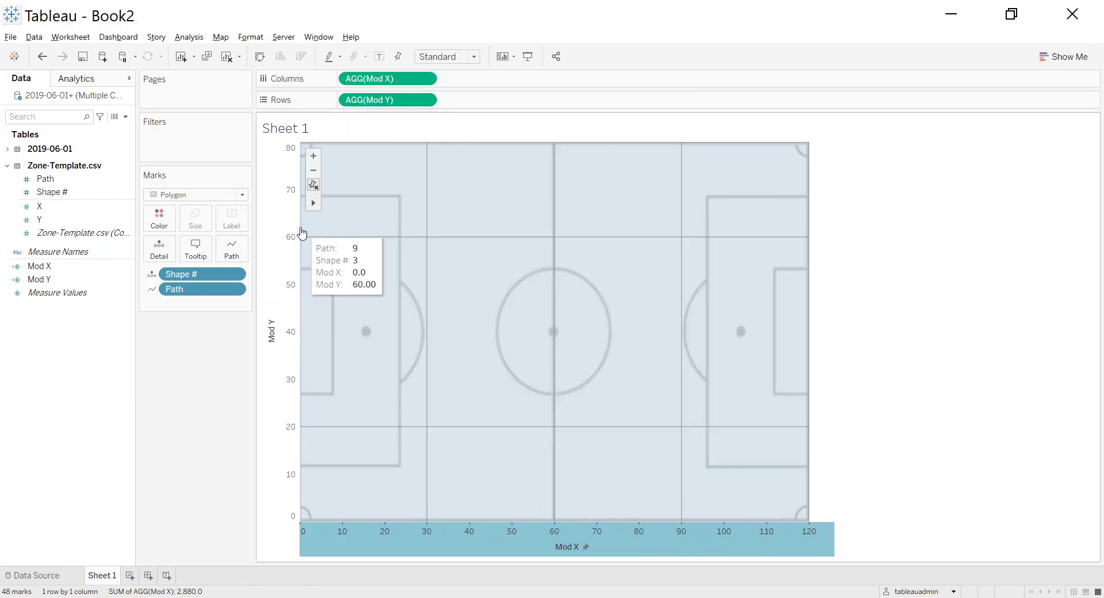
{"action": "right_click", "coordinate": [295, 228]}
{"action": "left_click", "coordinate": [321, 238]}
{"action": "left_click", "coordinate": [432, 211]}
{"action": "left_click", "coordinate": [681, 97]}
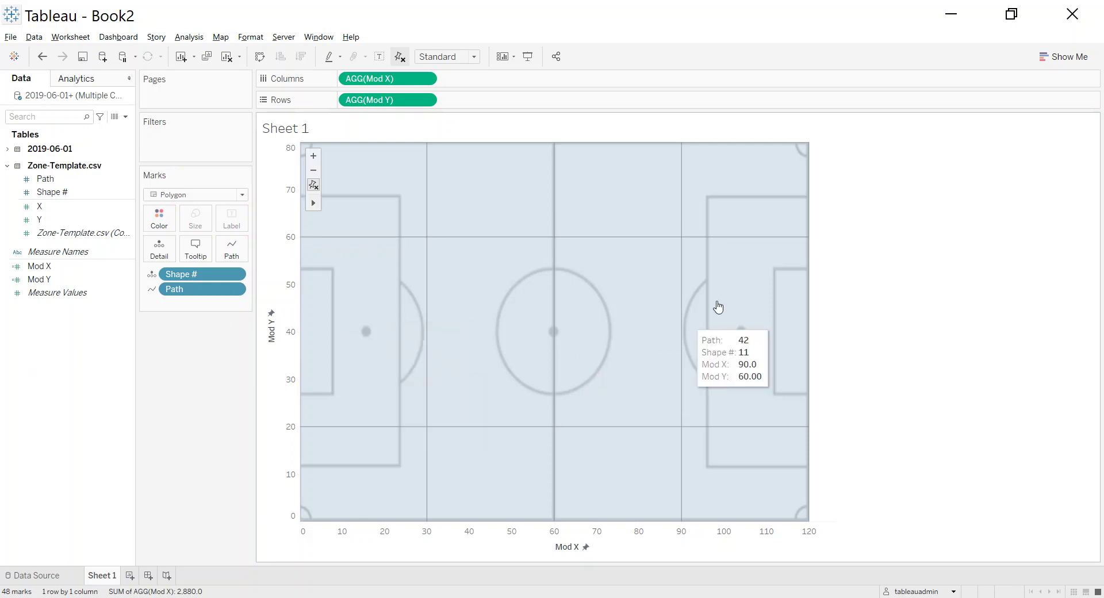
Create a new calculated field named Pass %.
{"action": "left_click", "coordinate": [112, 208]}
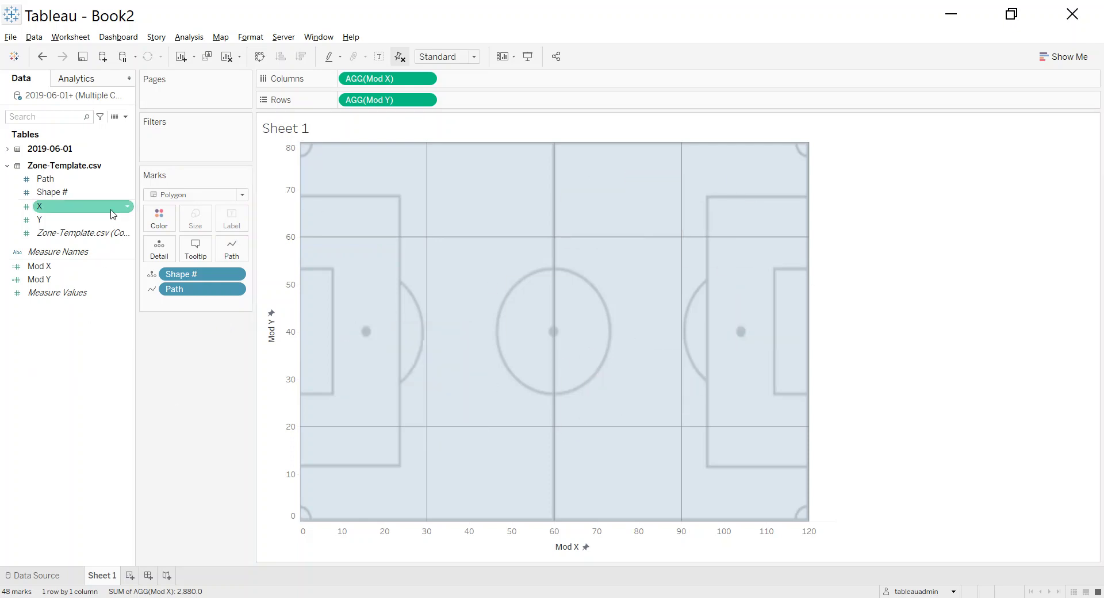
{"action": "left_click", "coordinate": [126, 117]}
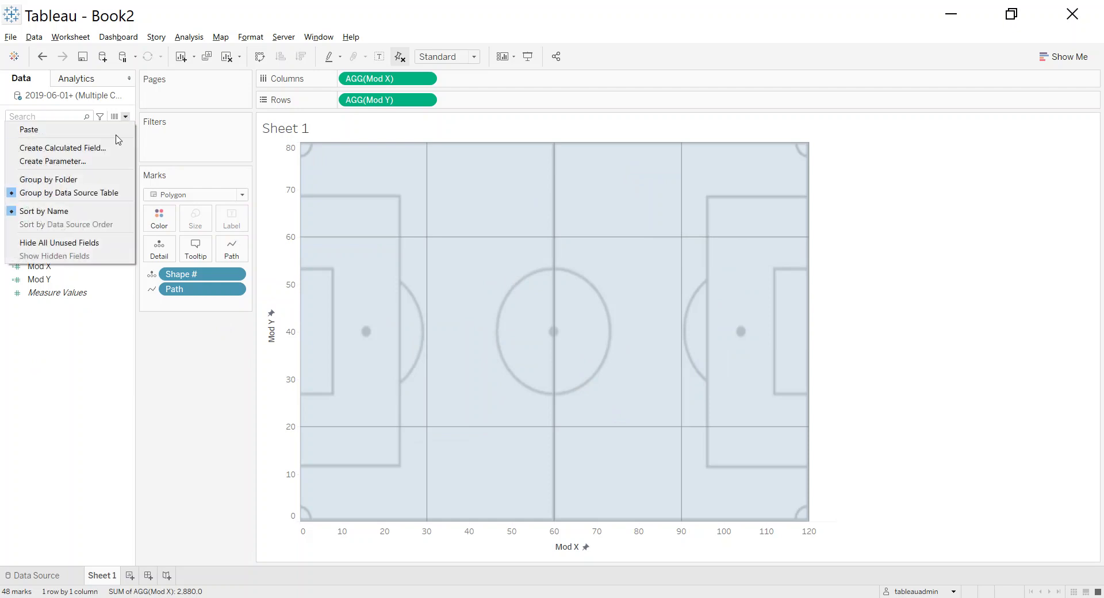
{"action": "left_click", "coordinate": [98, 147]}
{"action": "type", "text": "Pass %"}
Write IF ISNULL([Pass Outcome Name]) = 1 in the Pass % formula, with END on the second line.
{"action": "left_click", "coordinate": [407, 182]}
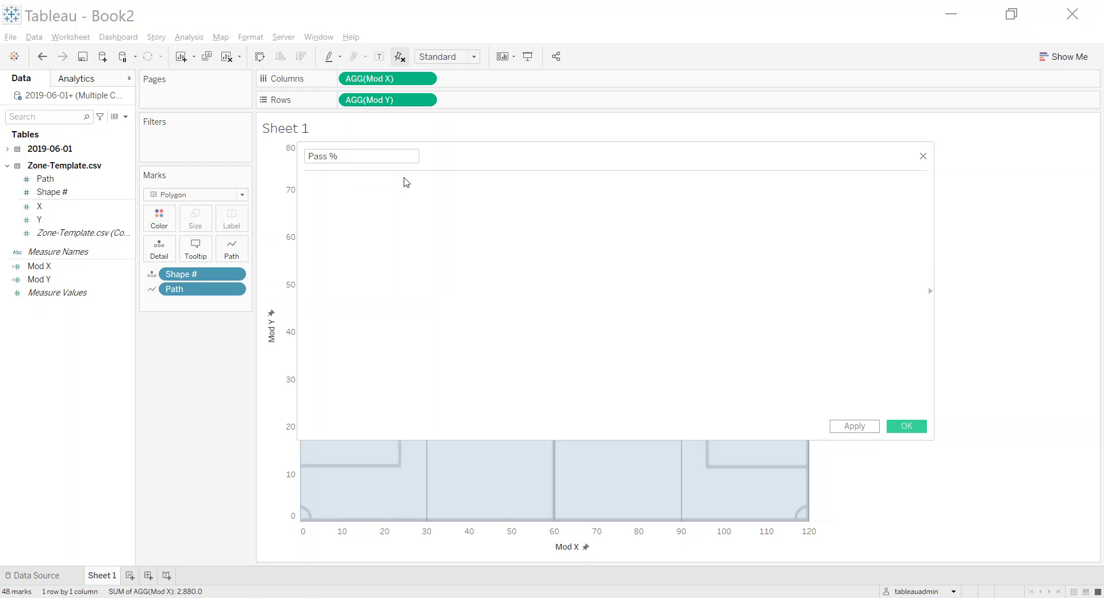
{"action": "type", "text": "IF Pass OUt"}
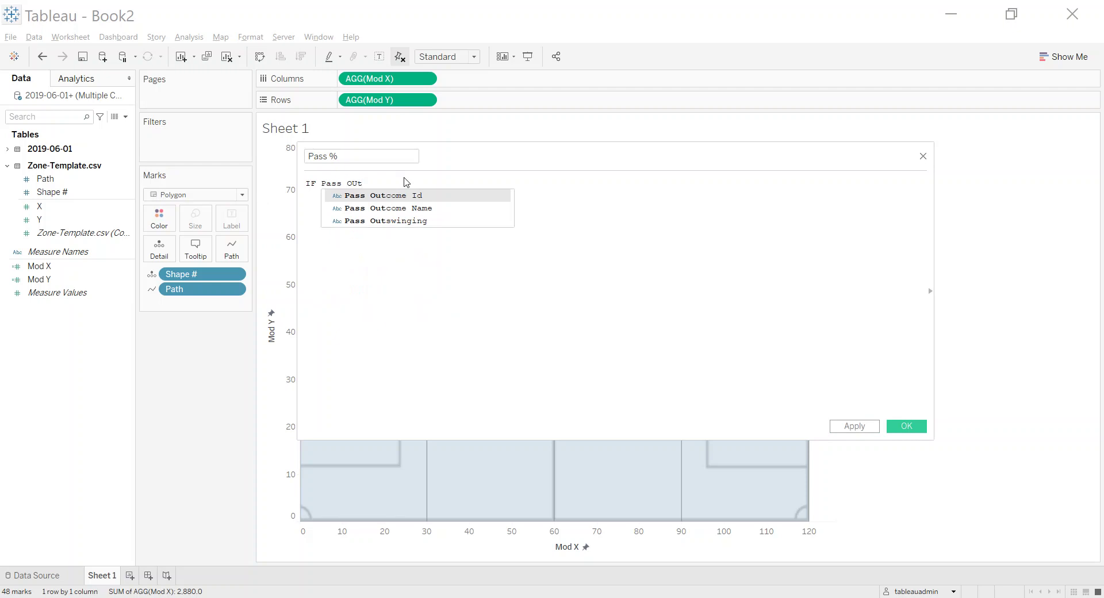
{"action": "key", "text": "Down"}
{"action": "key", "text": "Return"}
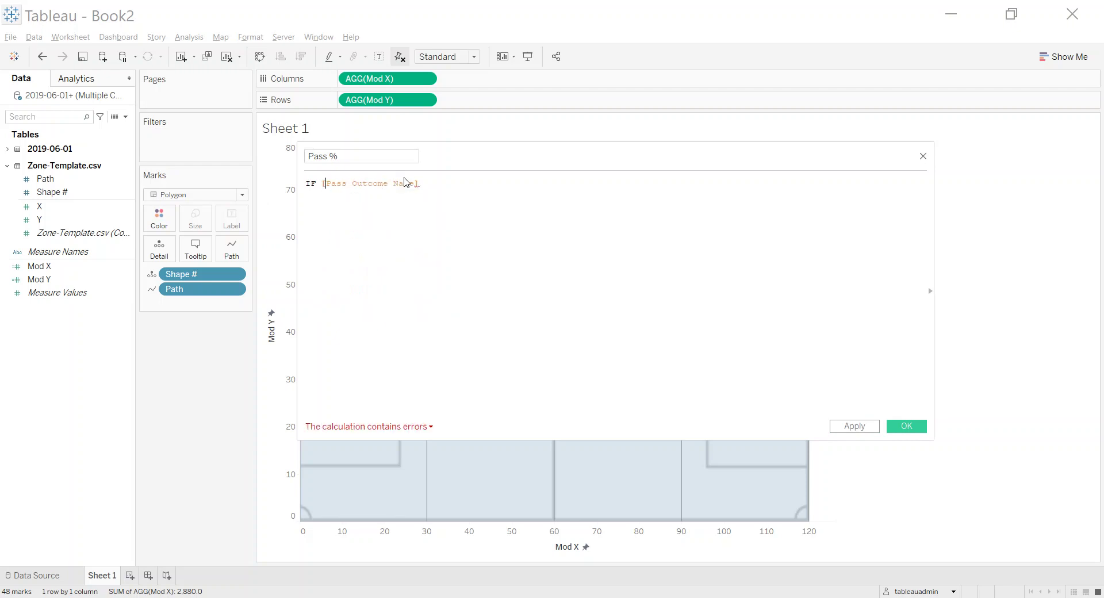
{"action": "type", "text": "ISNULL("}
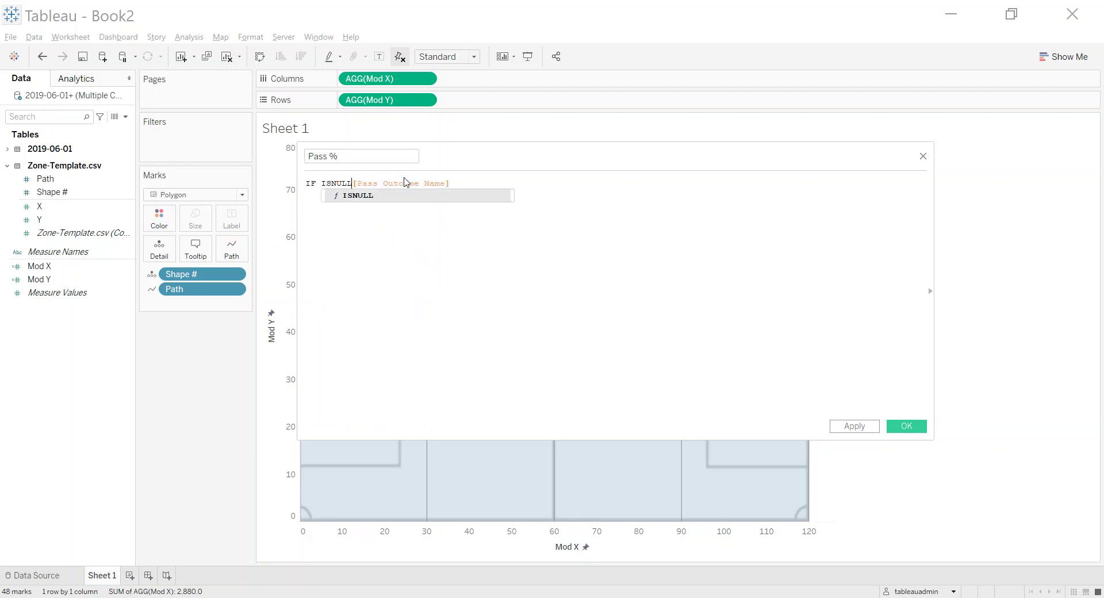
{"action": "left_click", "coordinate": [466, 183]}
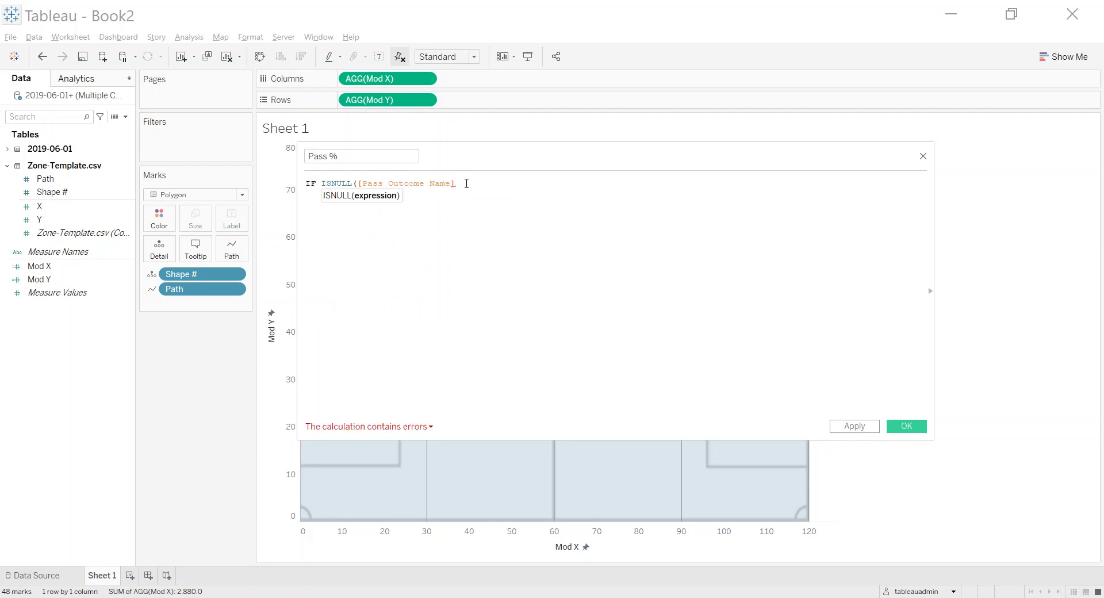
{"action": "type", "text": ")"}
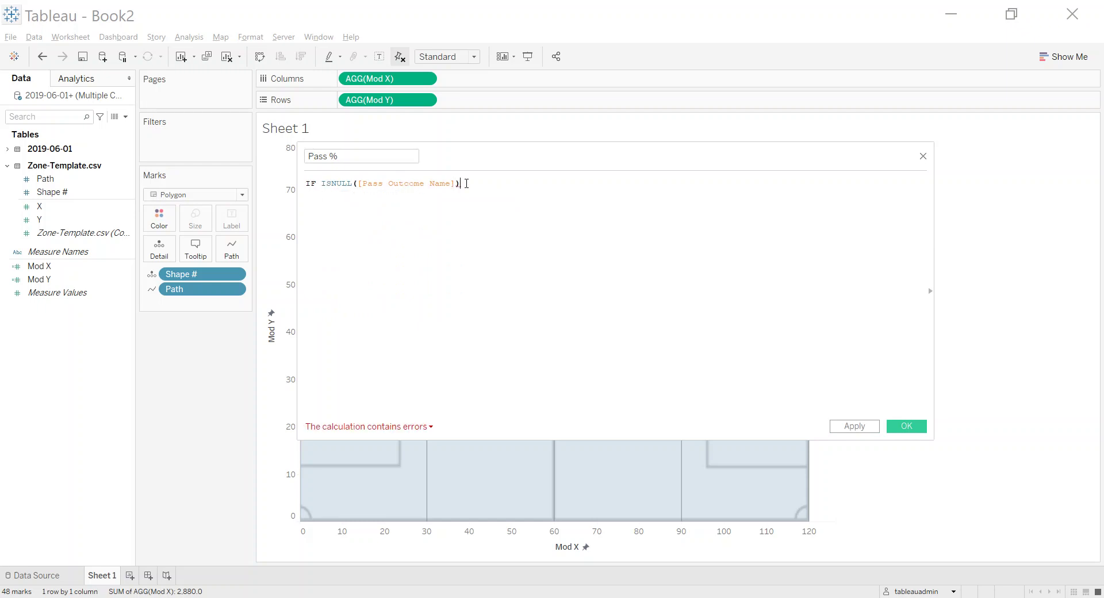
{"action": "type", "text": " T"}
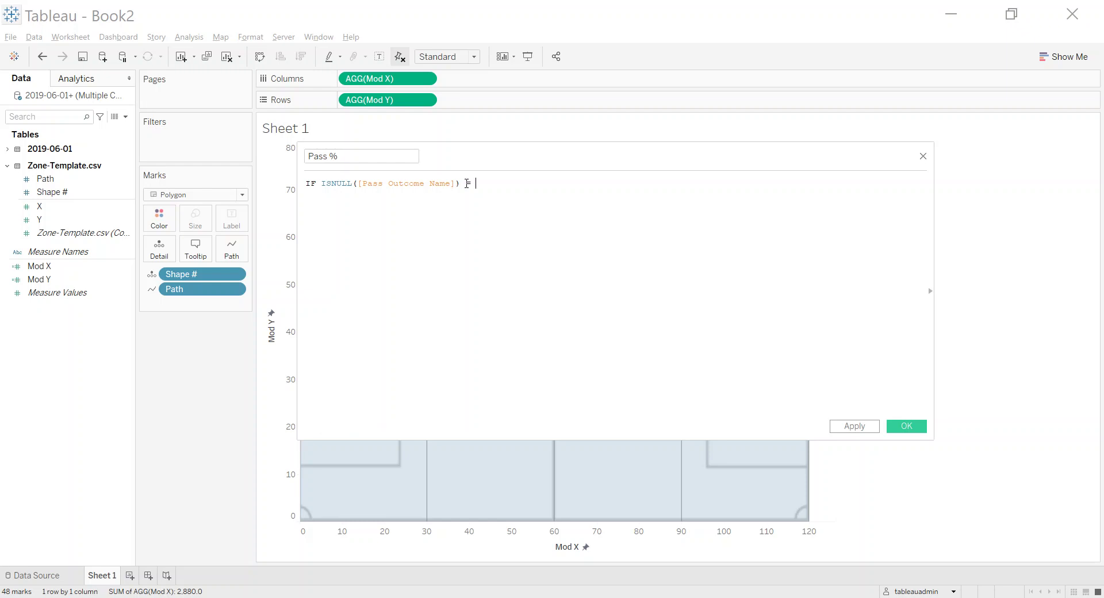
{"action": "key", "text": "Return"}
{"action": "type", "text": "END"}
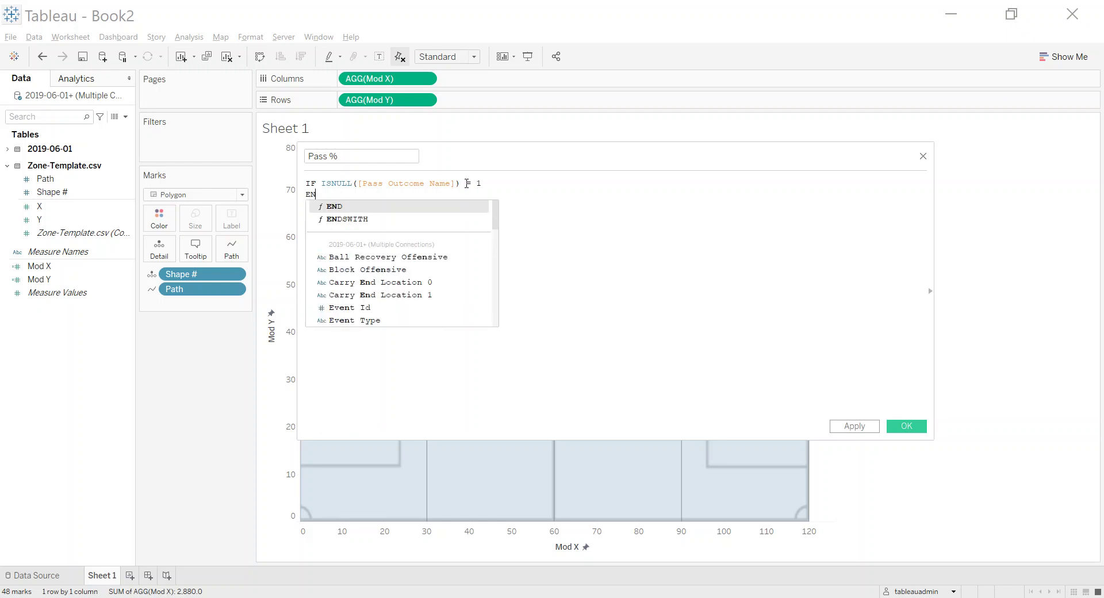
Wrap the IF expression in SUM( ) and replace the equals sign with THEN.
{"action": "left_click", "coordinate": [306, 183]}
{"action": "type", "text": "SUM("}
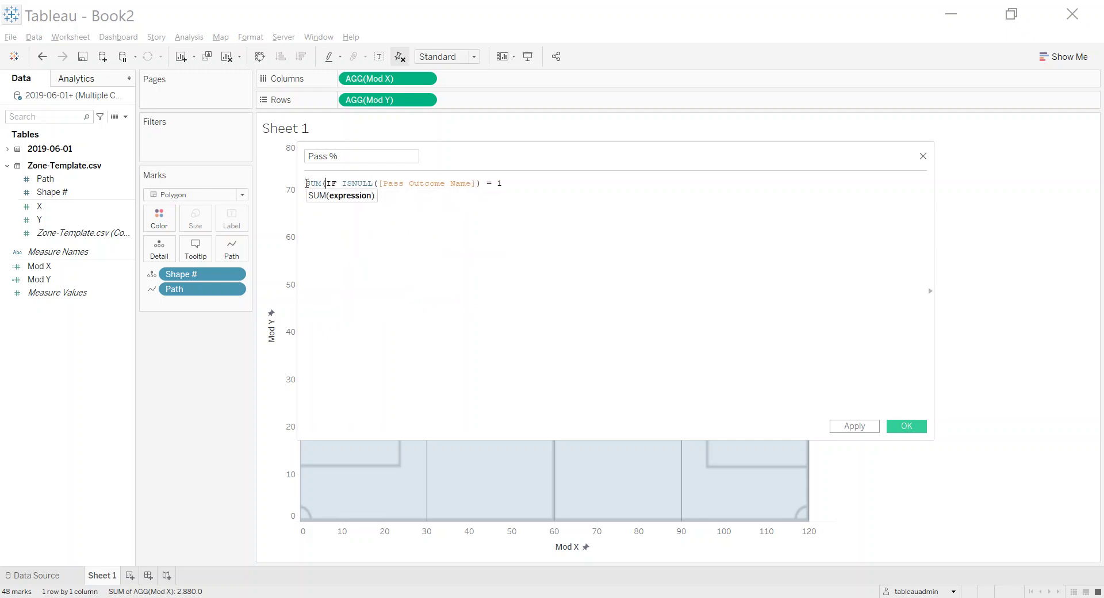
{"action": "left_click", "coordinate": [479, 202]}
{"action": "type", "text": ")"}
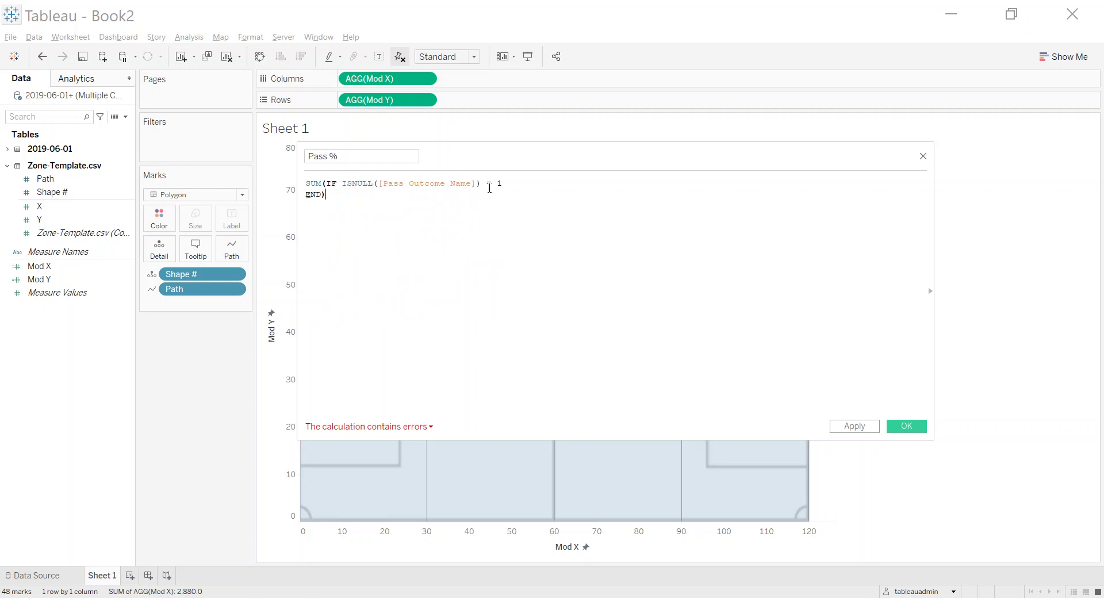
{"action": "left_click", "coordinate": [489, 183]}
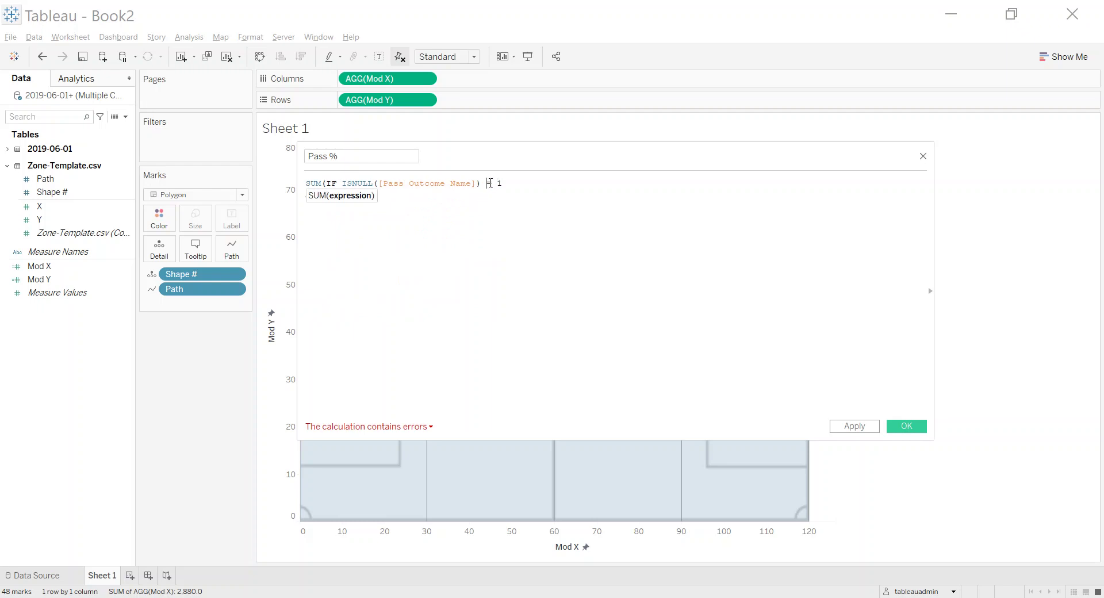
{"action": "type", "text": "THEN"}
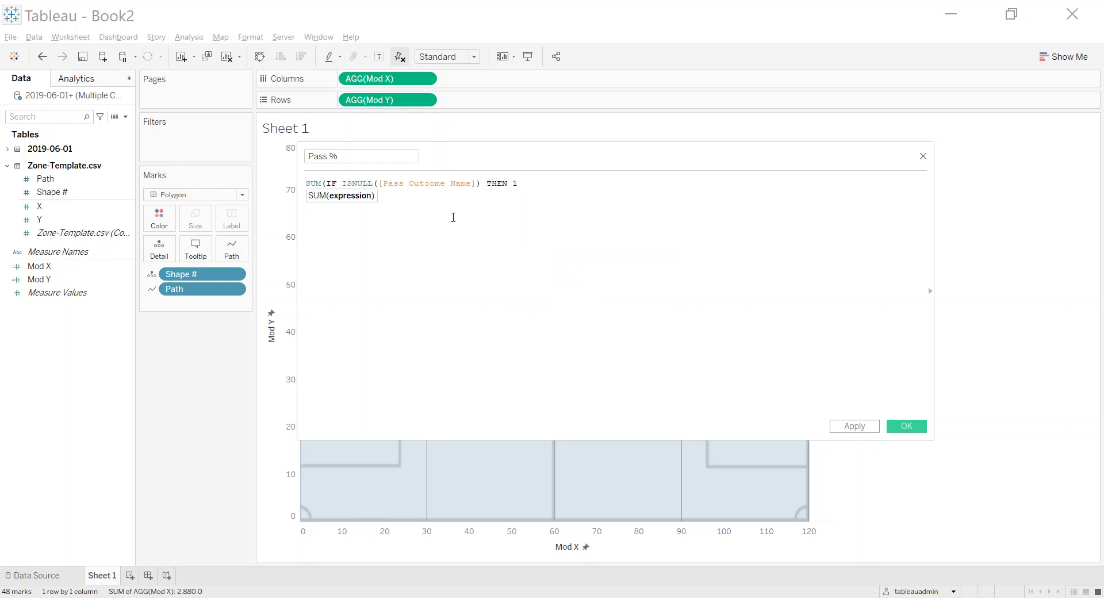
Divide the sum by COUNT([Event Type]) on new lines and accept the Pass % calculation.
{"action": "left_click", "coordinate": [453, 217]}
{"action": "key", "text": "Return"}
{"action": "type", "text": "/"}
{"action": "key", "text": "Return"}
{"action": "type", "text": "coun"}
{"action": "key", "text": "Return"}
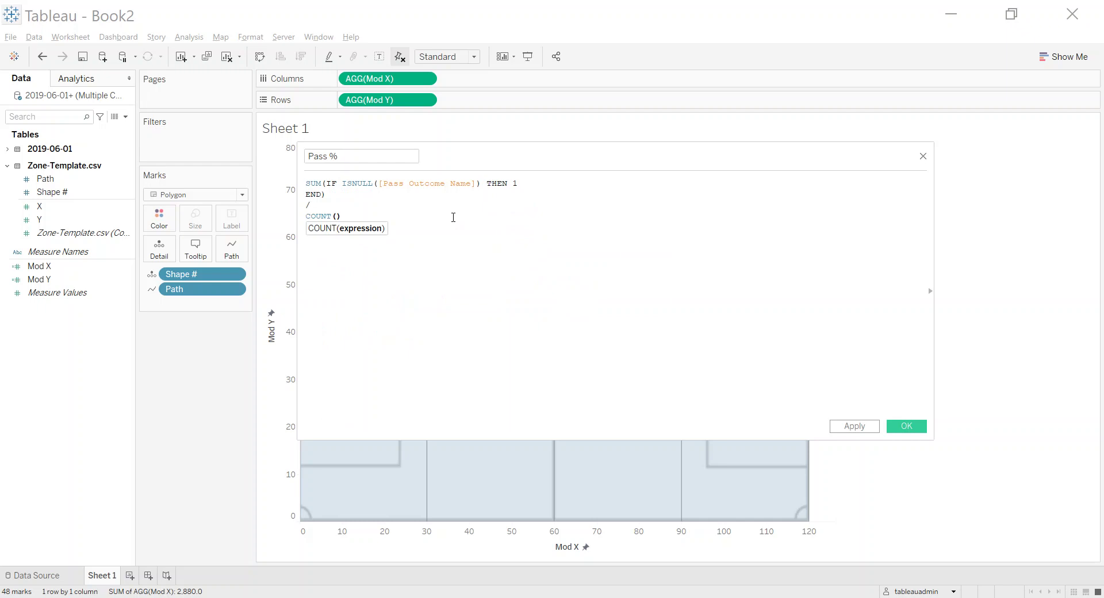
{"action": "type", "text": "[event"}
{"action": "key", "text": "Return"}
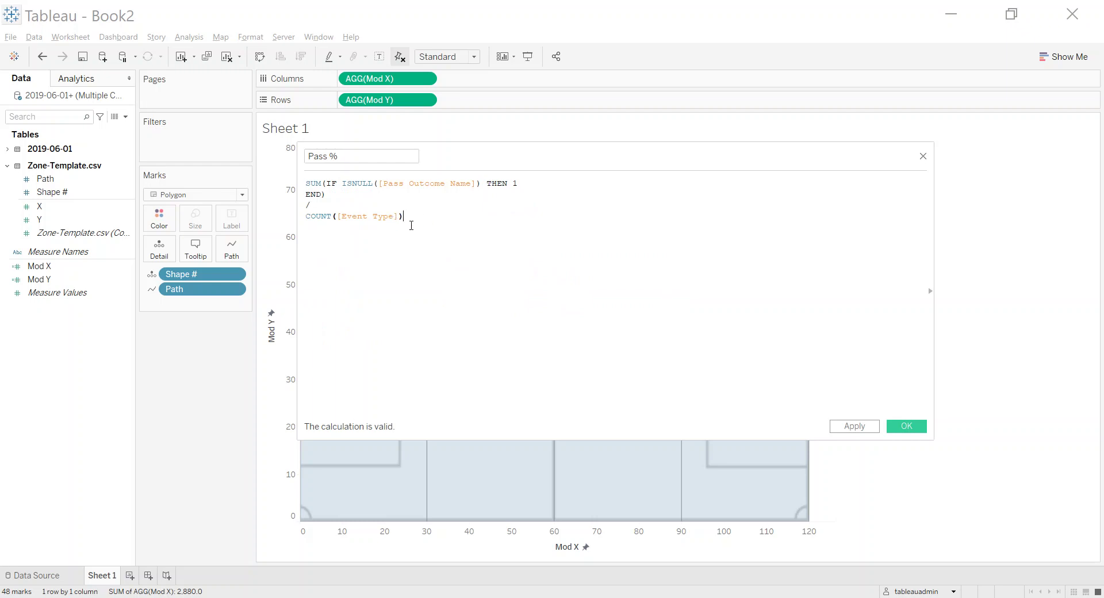
{"action": "left_click", "coordinate": [898, 429]}
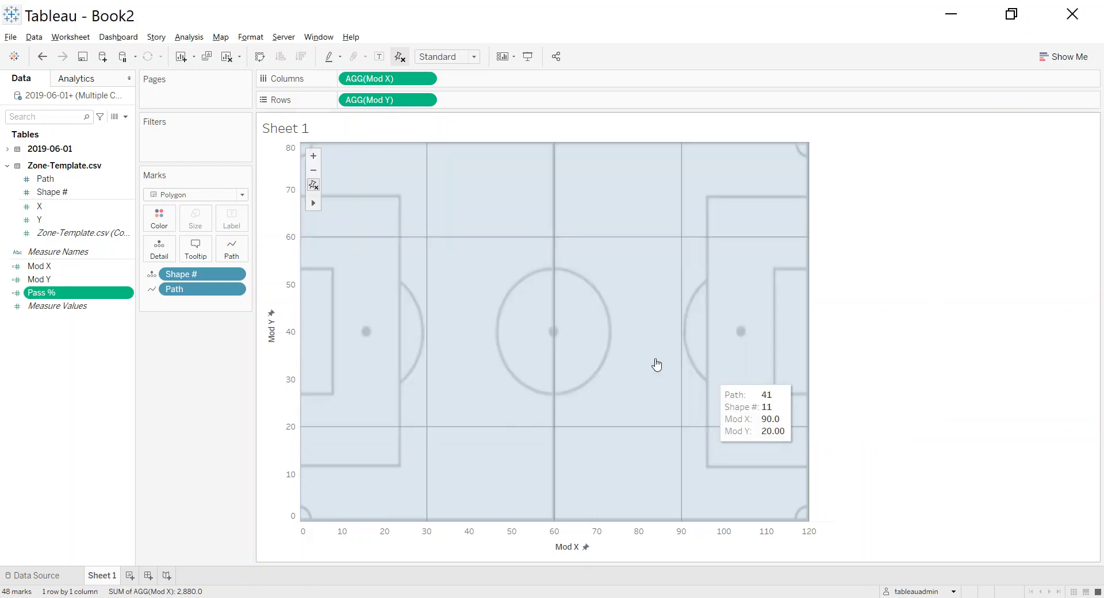
Find the Event Type field and filter the sheet by it to keep only Pass events.
{"action": "left_click", "coordinate": [60, 112]}
{"action": "type", "text": "event"}
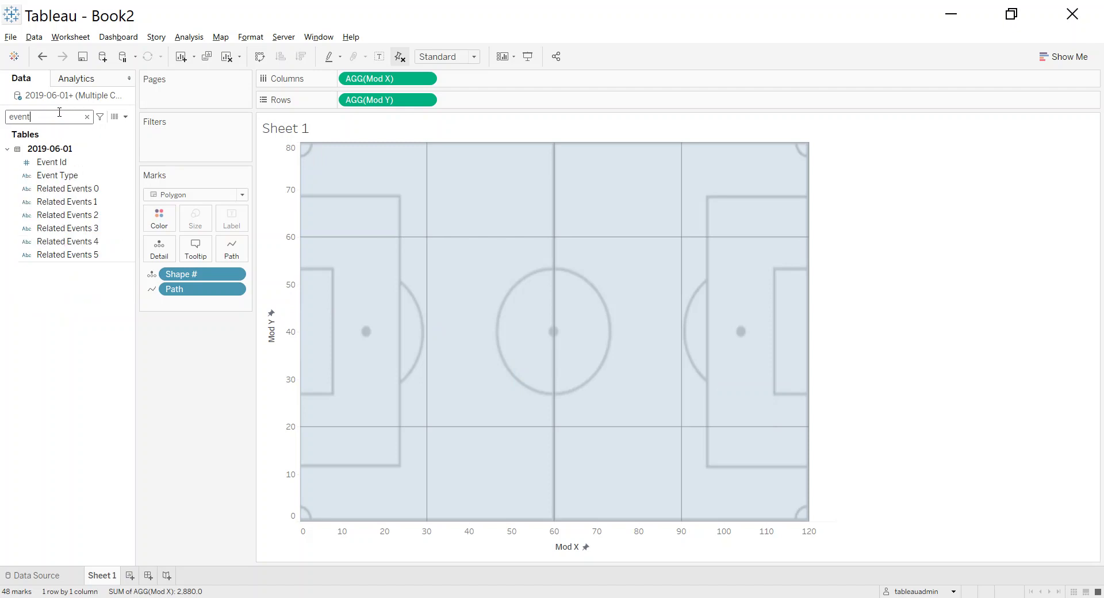
{"action": "left_click_drag", "start_coordinate": [57, 175], "coordinate": [193, 151]}
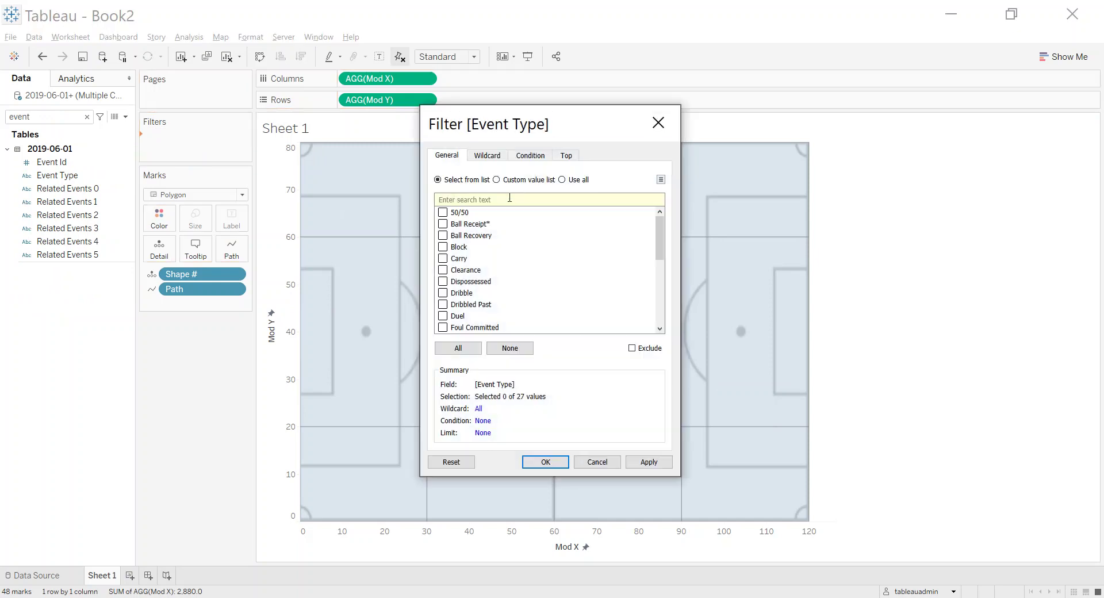
{"action": "type", "text": "pass"}
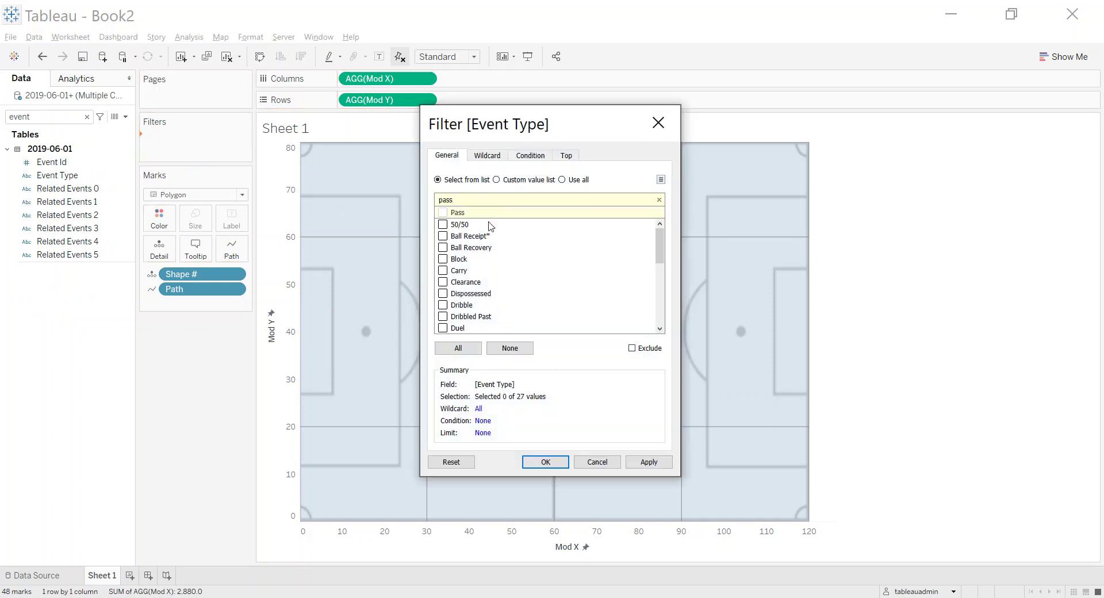
{"action": "left_click", "coordinate": [443, 212]}
{"action": "left_click", "coordinate": [545, 462]}
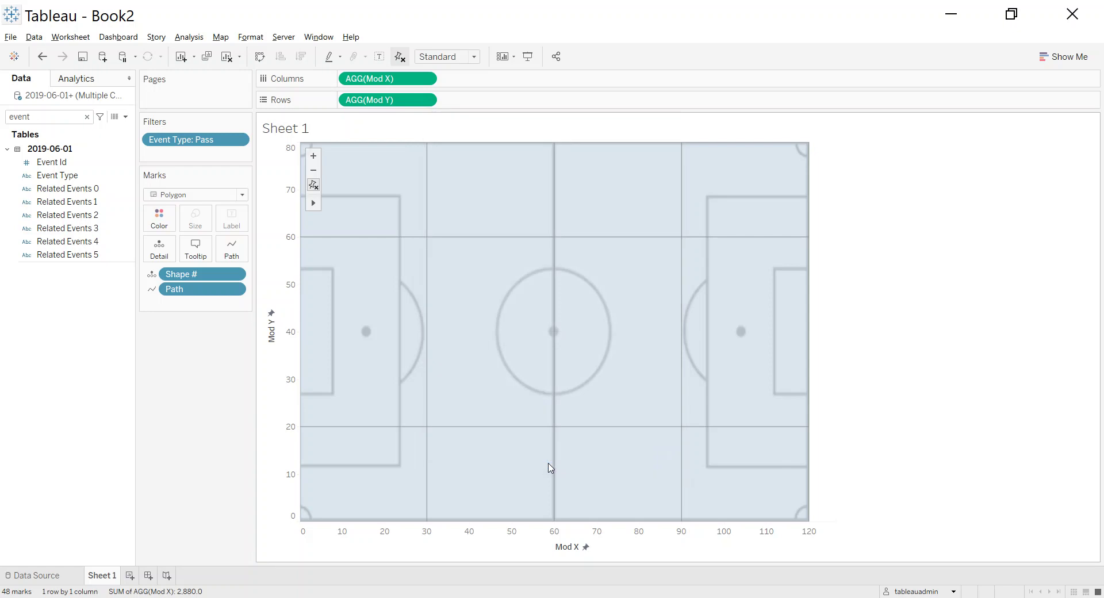
Search the fields for % and colour the zone polygons by Pass %.
{"action": "left_click", "coordinate": [42, 117]}
{"action": "double_click", "coordinate": [42, 116]}
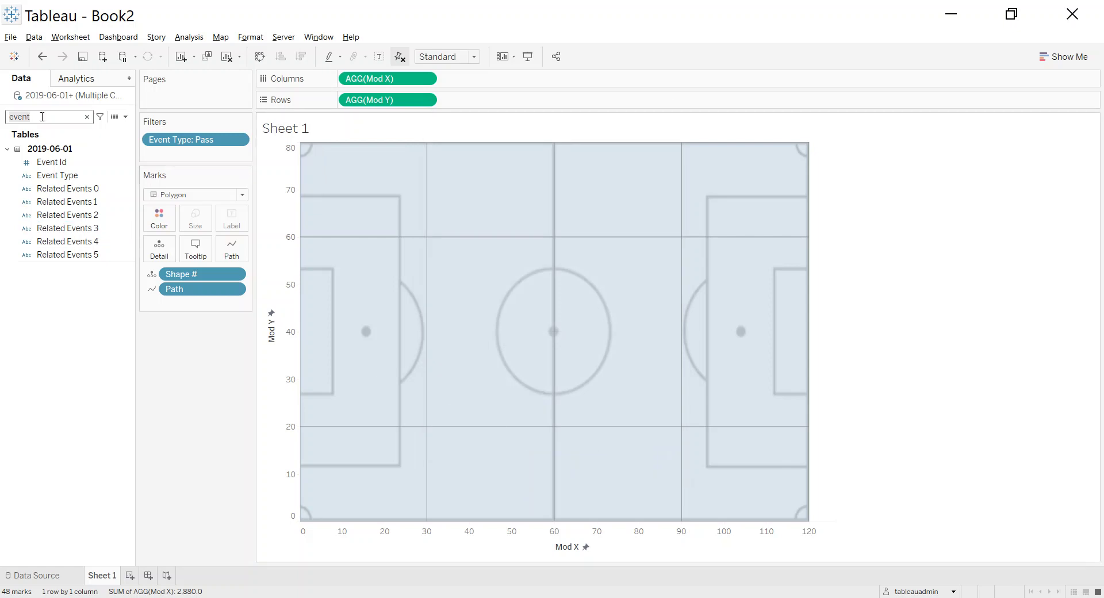
{"action": "type", "text": "%"}
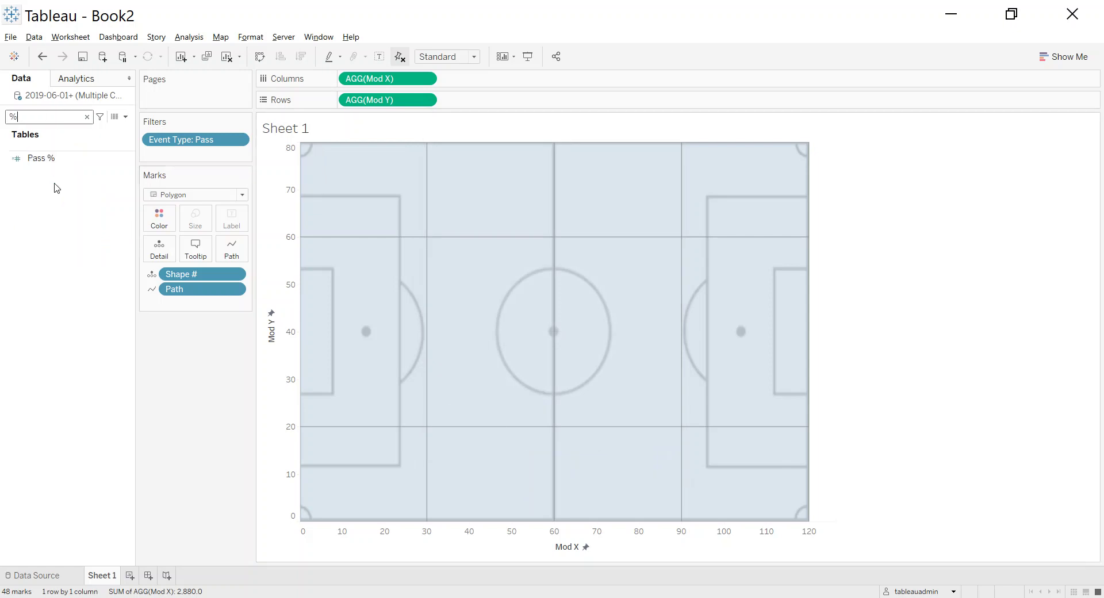
{"action": "left_click_drag", "start_coordinate": [41, 159], "coordinate": [159, 216]}
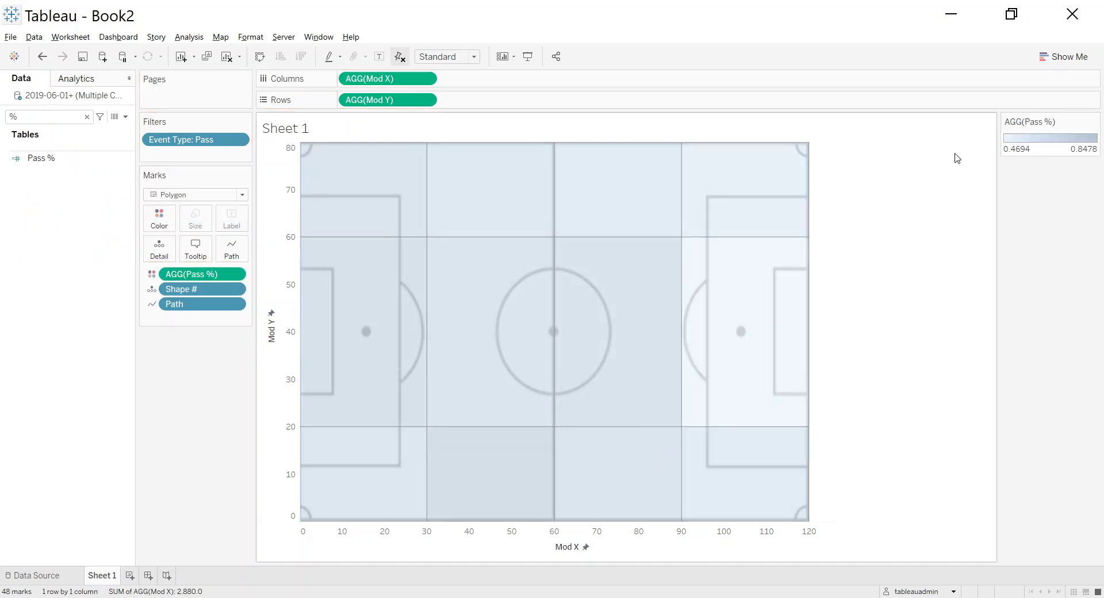
Choose the Orange-Blue Diverging palette for the Pass % colours.
{"action": "left_click", "coordinate": [163, 220]}
{"action": "left_click", "coordinate": [196, 258]}
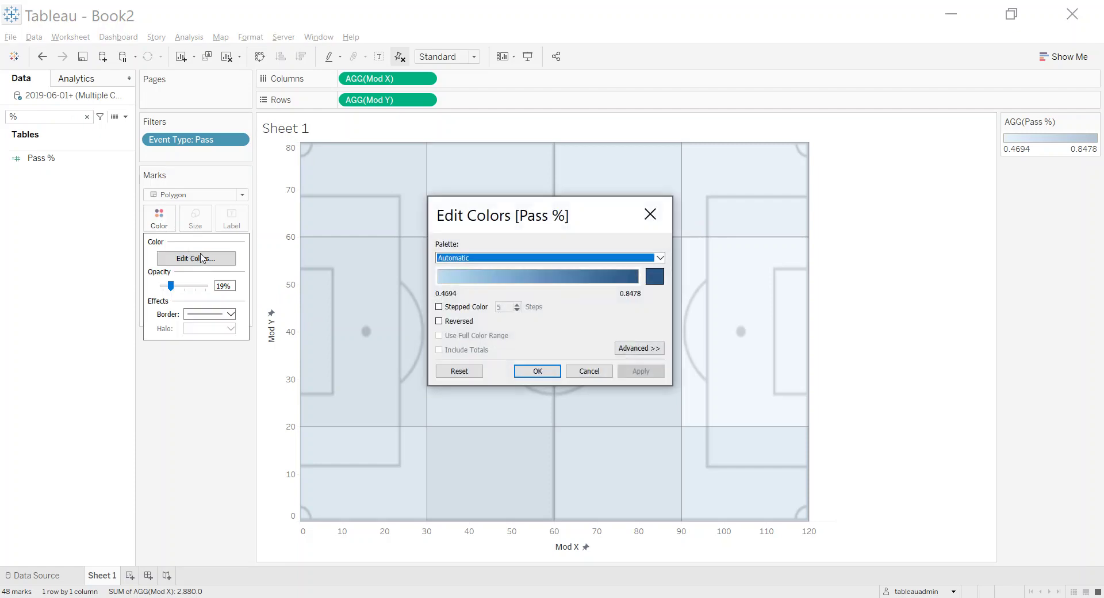
{"action": "left_click", "coordinate": [582, 258]}
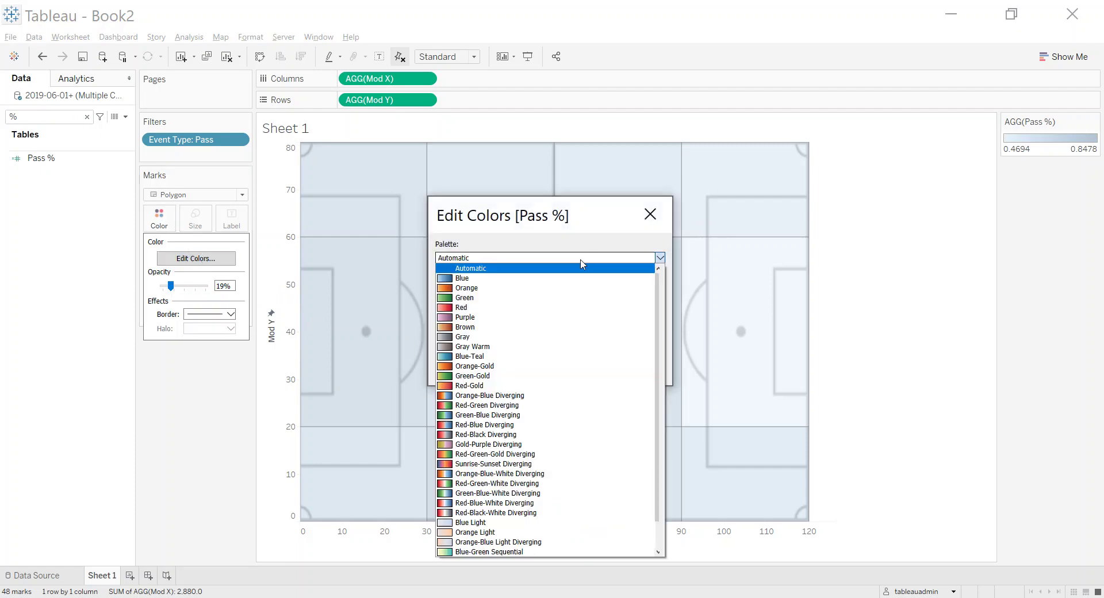
{"action": "left_click", "coordinate": [518, 396]}
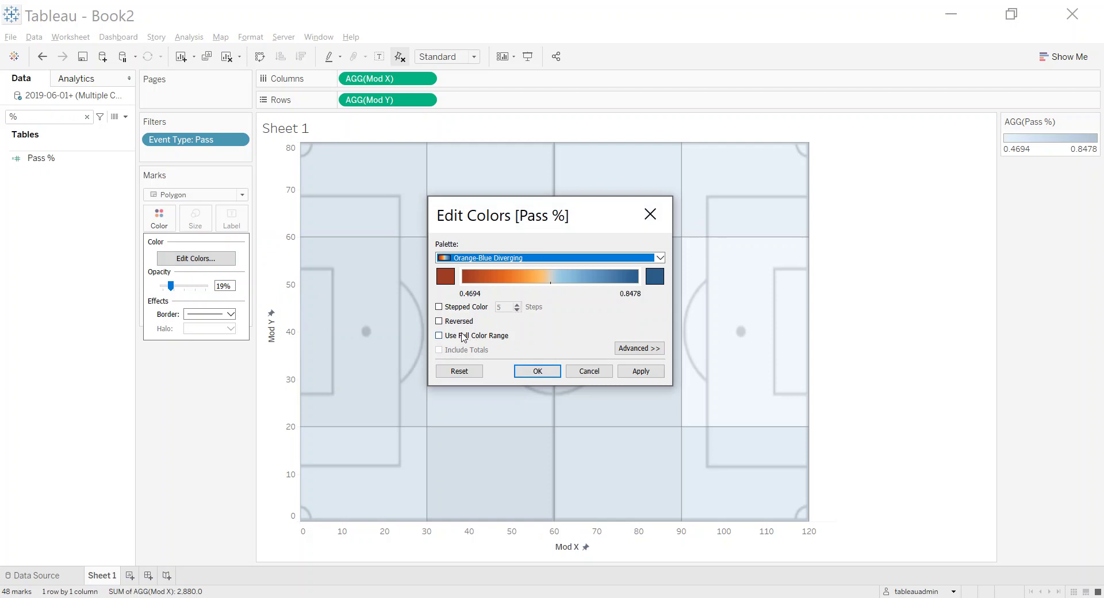
Enable a custom center for the Pass % palette, shorten its decimal value and accept the colours.
{"action": "left_click", "coordinate": [640, 348]}
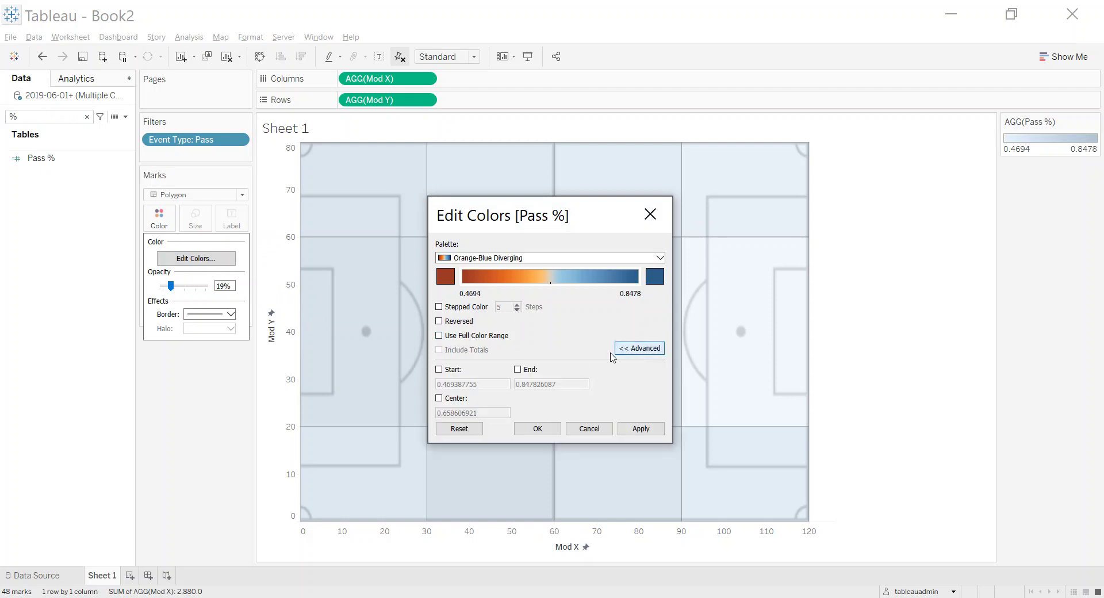
{"action": "left_click", "coordinate": [439, 398]}
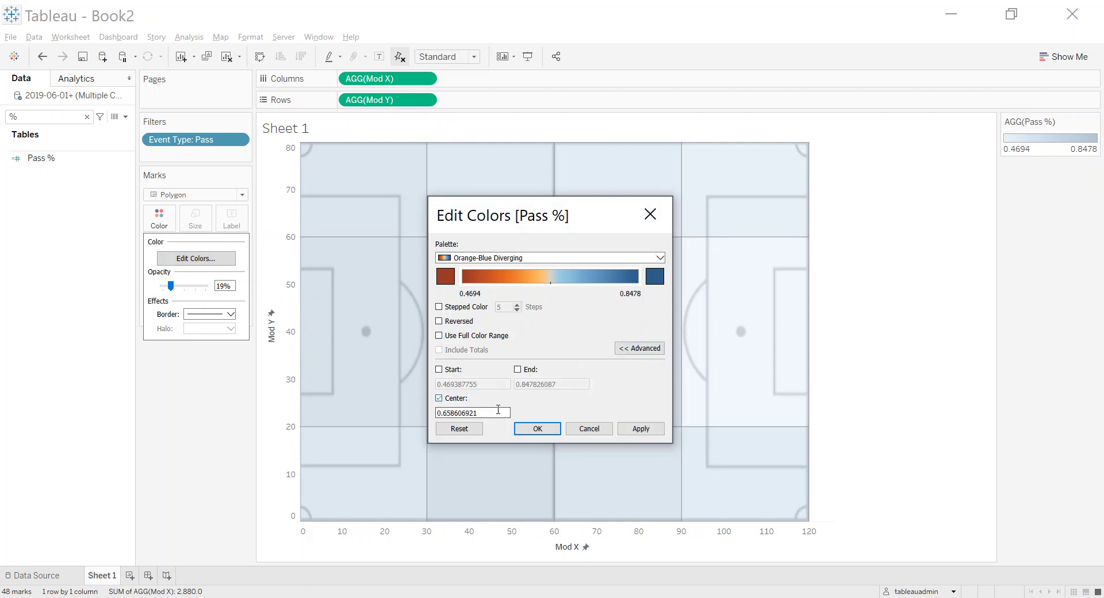
{"action": "left_click_drag", "start_coordinate": [483, 413], "coordinate": [453, 414]}
{"action": "key", "text": "BackSpace"}
{"action": "left_click", "coordinate": [639, 429]}
{"action": "left_click", "coordinate": [537, 428]}
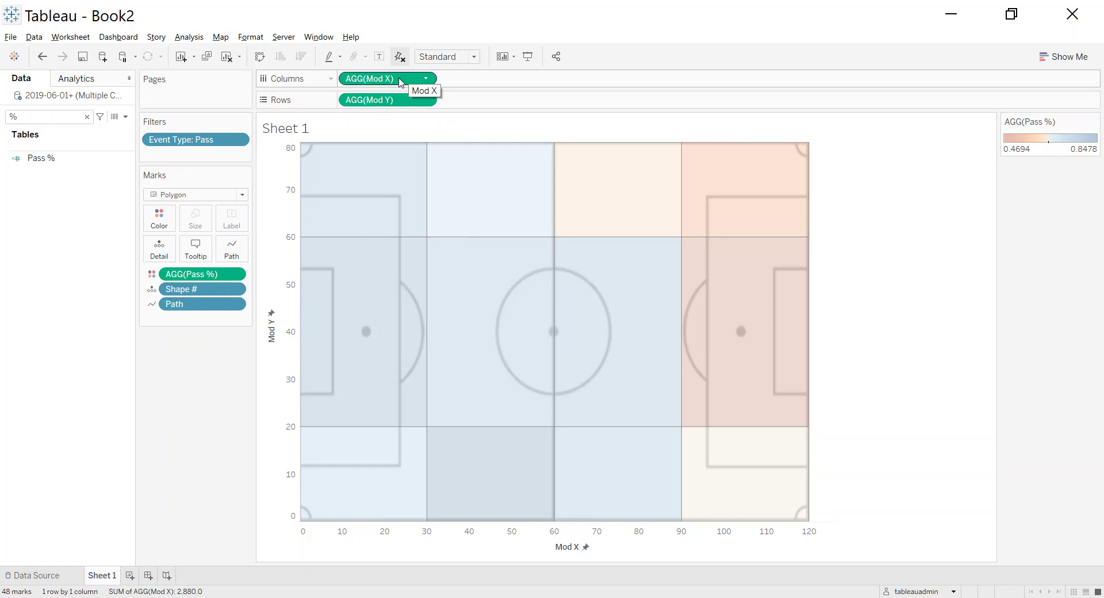
Duplicate AGG(Mod X) on Columns and remove Path and Pass % from the second Mod X marks.
{"action": "left_click_drag", "start_coordinate": [400, 81], "coordinate": [513, 81]}
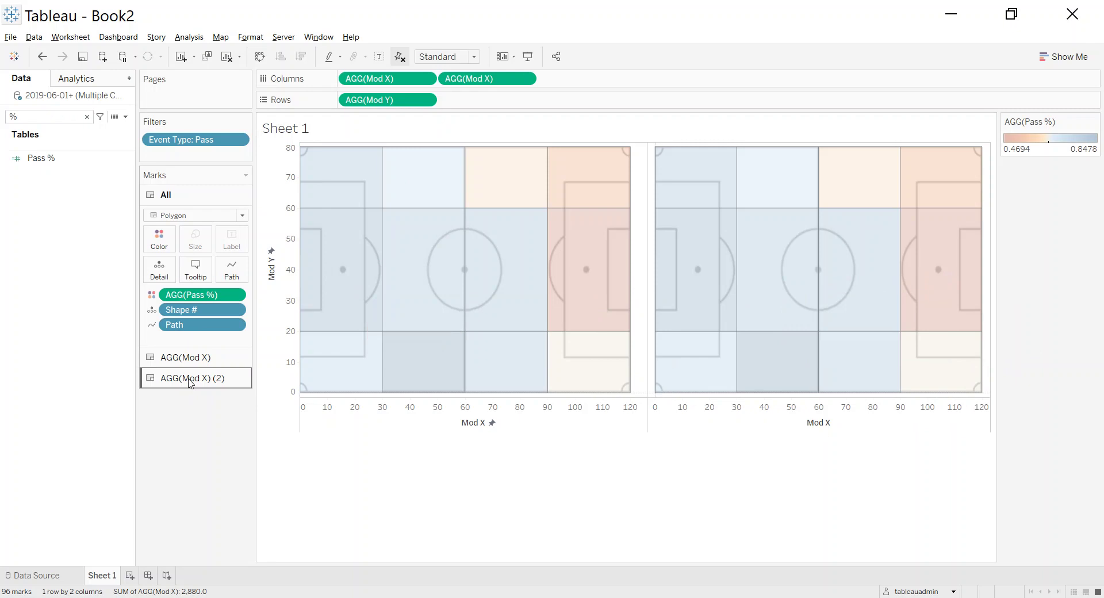
{"action": "left_click", "coordinate": [185, 359]}
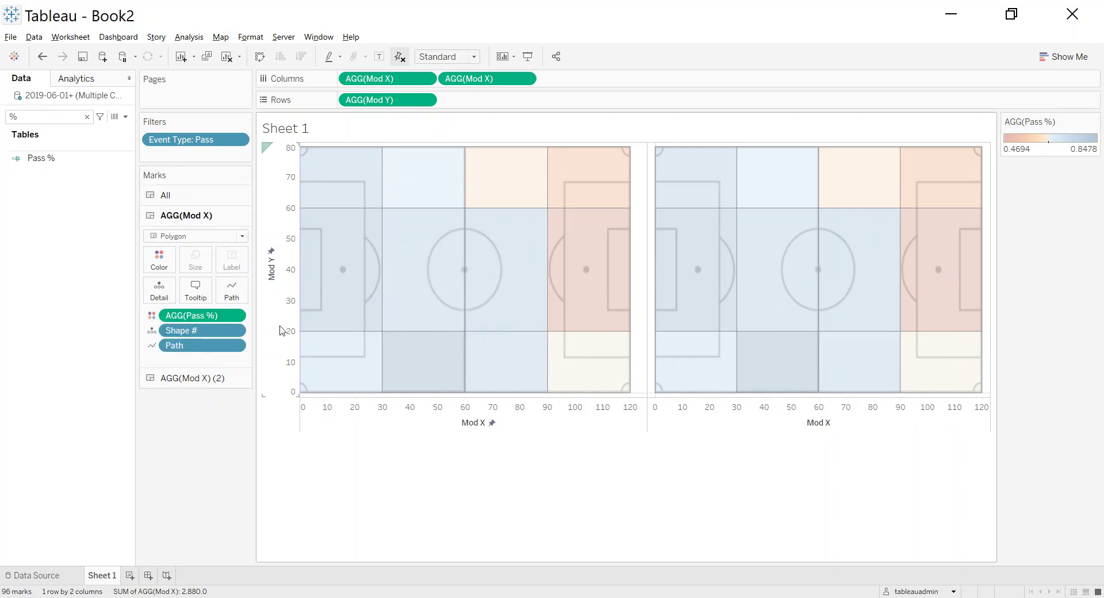
{"action": "left_click", "coordinate": [210, 380]}
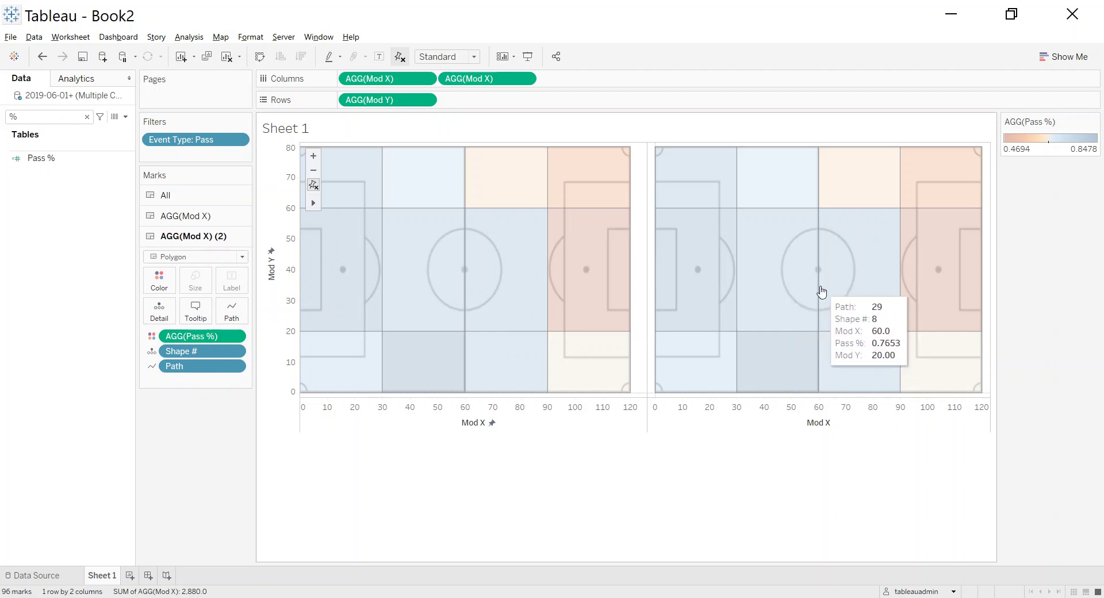
{"action": "left_click_drag", "start_coordinate": [202, 368], "coordinate": [189, 454]}
{"action": "left_click_drag", "start_coordinate": [206, 336], "coordinate": [200, 467]}
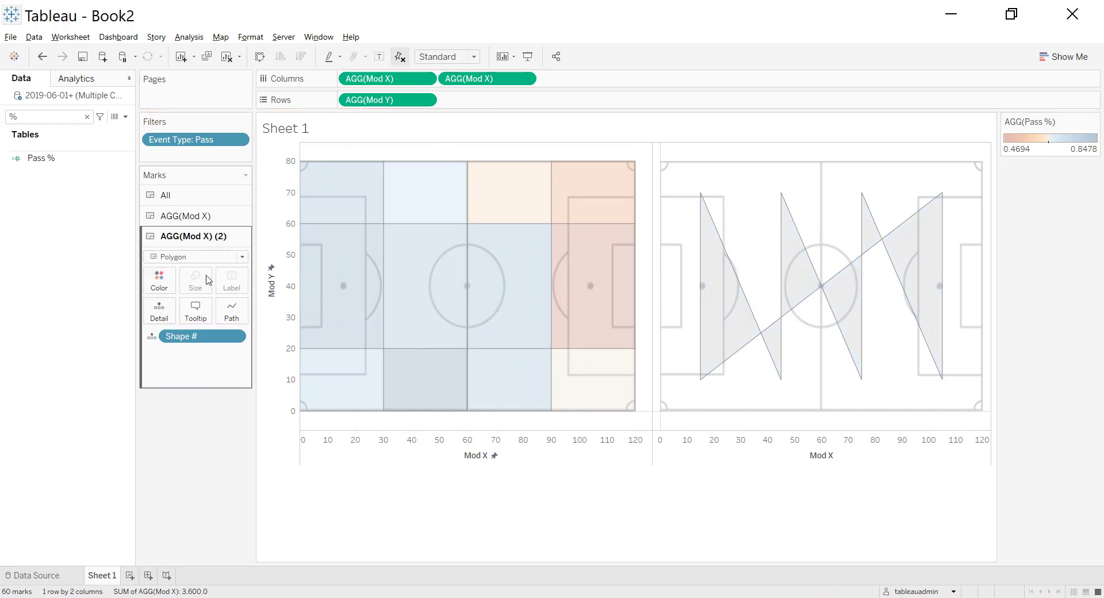
Change the second Mod X marks to circles and hide them with 0% opacity and no border.
{"action": "left_click", "coordinate": [214, 257]}
{"action": "left_click", "coordinate": [191, 342]}
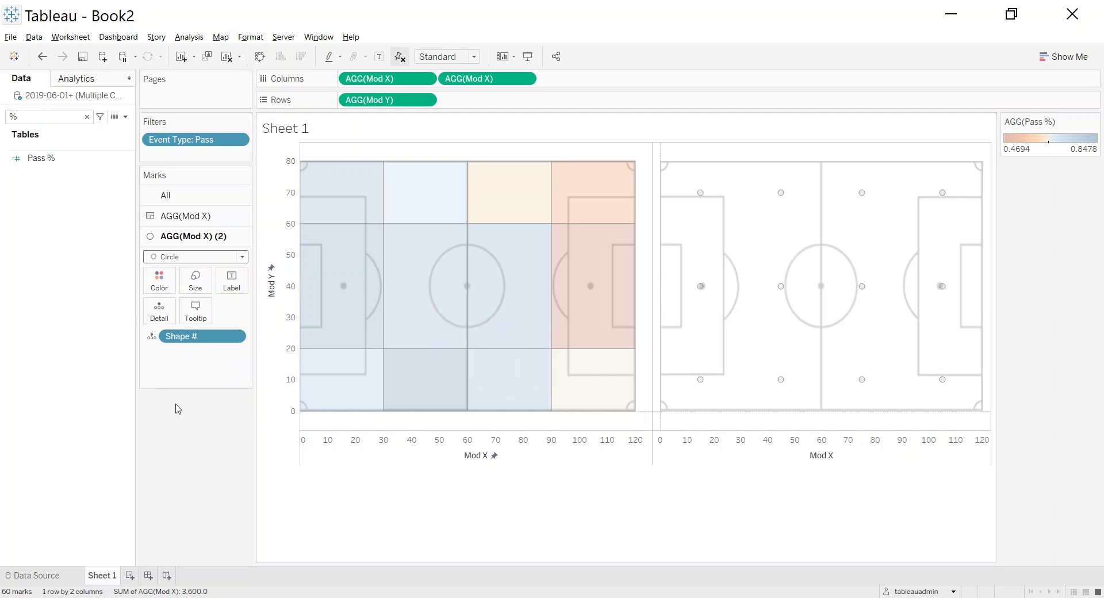
{"action": "left_click", "coordinate": [160, 280]}
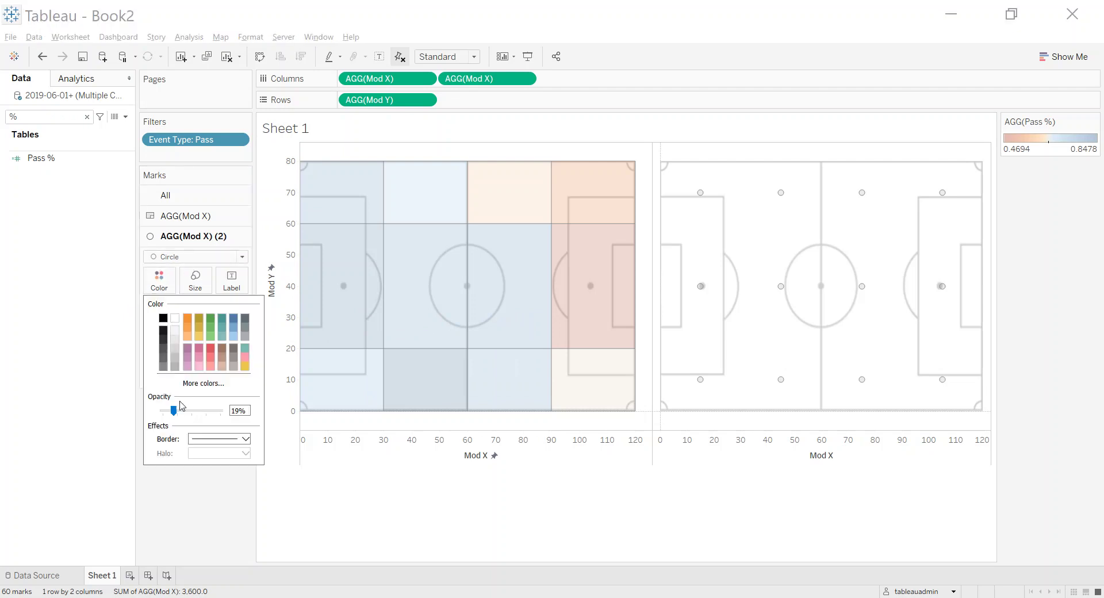
{"action": "left_click_drag", "start_coordinate": [174, 410], "coordinate": [162, 410]}
{"action": "left_click", "coordinate": [244, 439]}
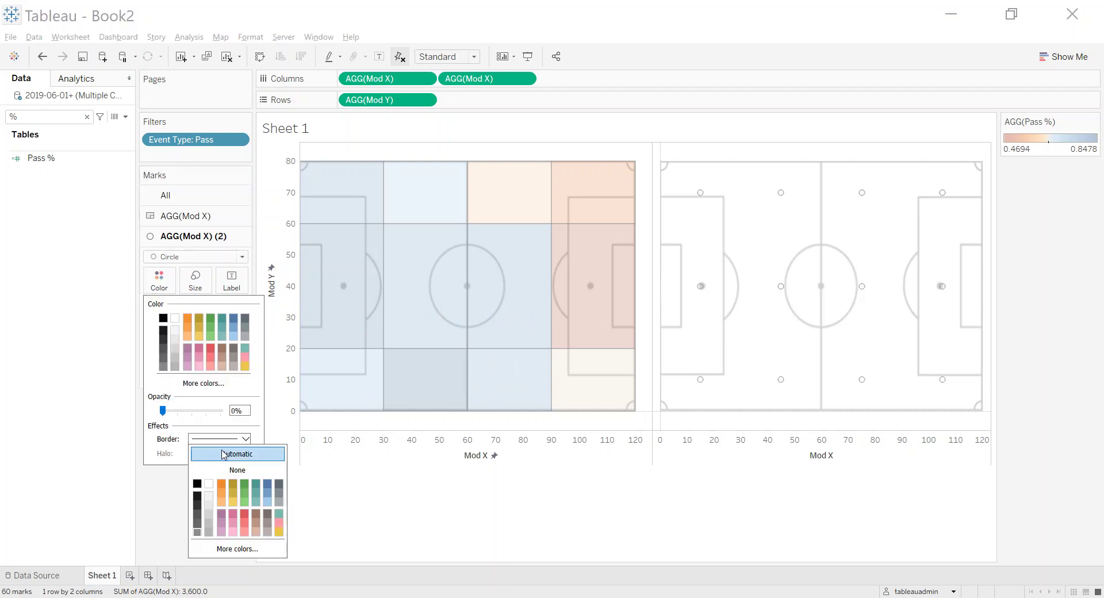
{"action": "left_click", "coordinate": [236, 470]}
{"action": "left_click", "coordinate": [175, 475]}
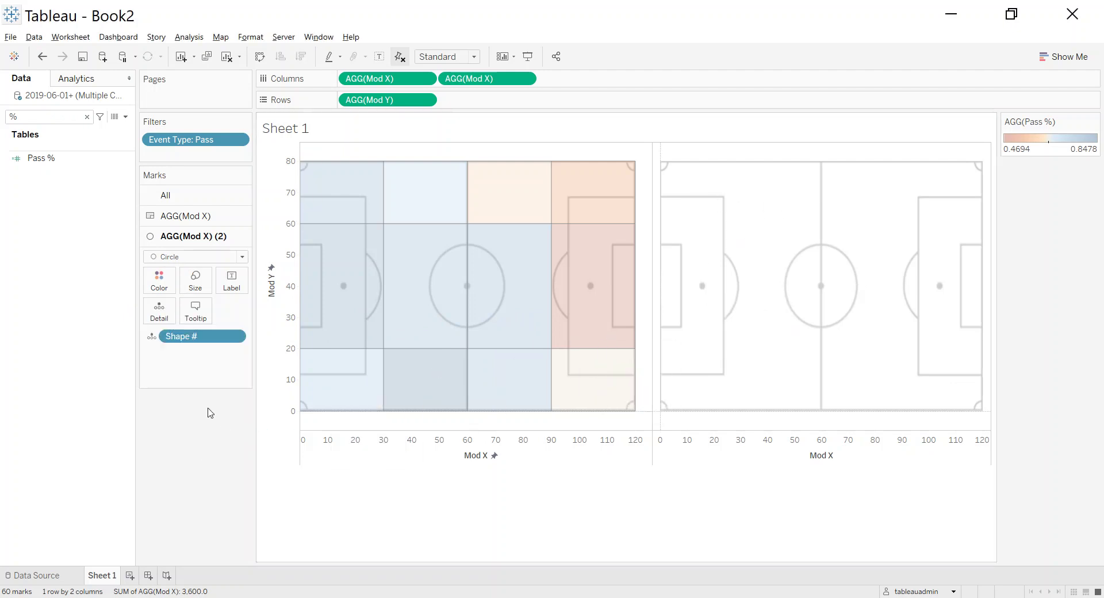
Label the second Mod X marks with Pass %, formatted as a percentage with no decimal places.
{"action": "left_click_drag", "start_coordinate": [49, 163], "coordinate": [233, 282]}
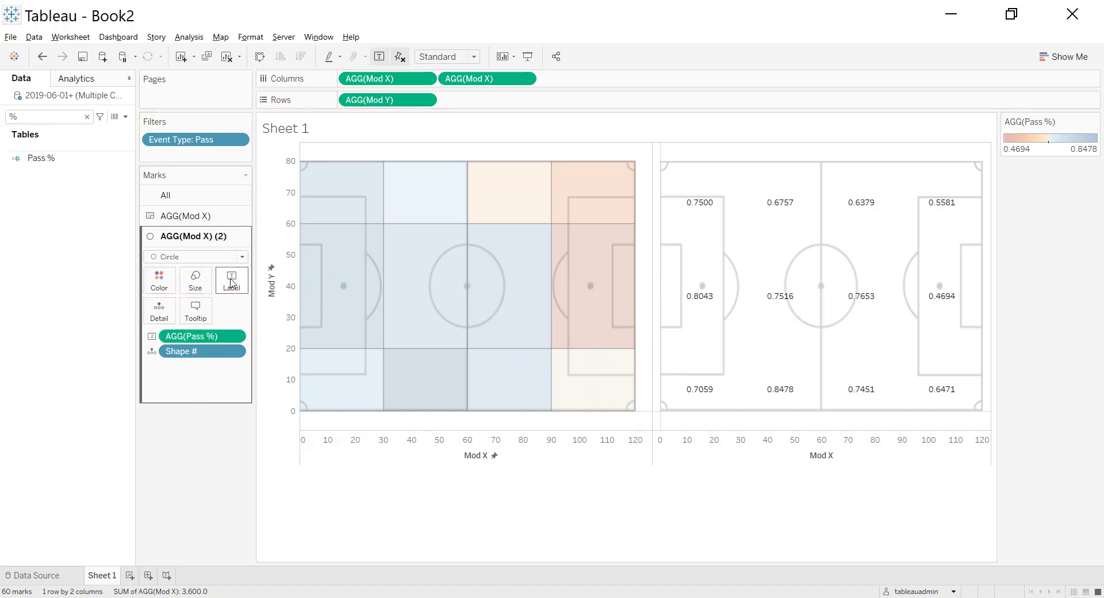
{"action": "right_click", "coordinate": [206, 337]}
{"action": "left_click", "coordinate": [236, 381]}
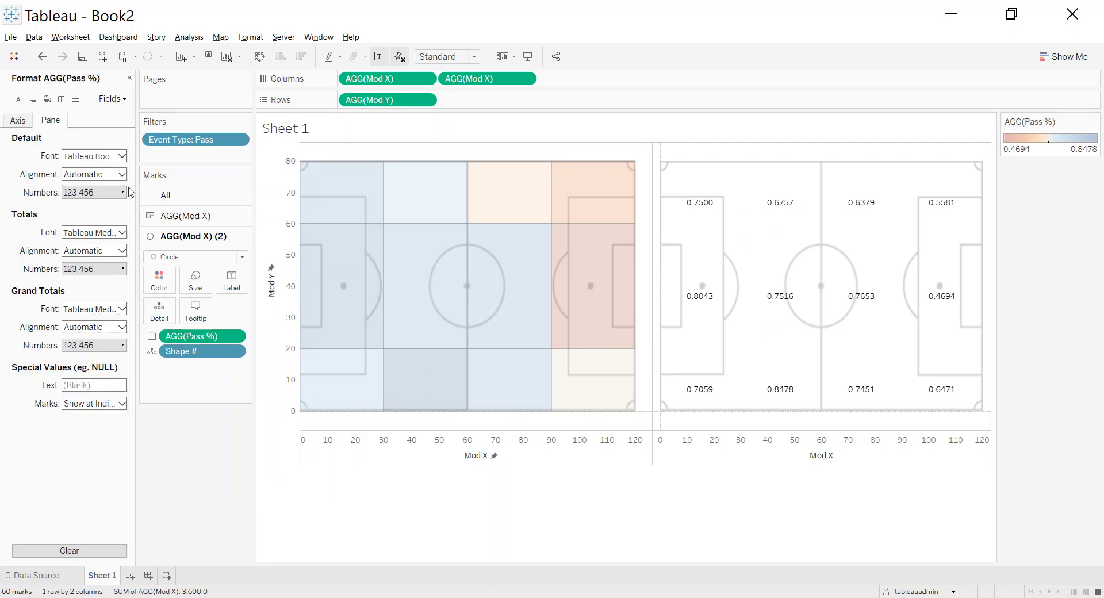
{"action": "left_click", "coordinate": [122, 192]}
{"action": "left_click", "coordinate": [87, 267]}
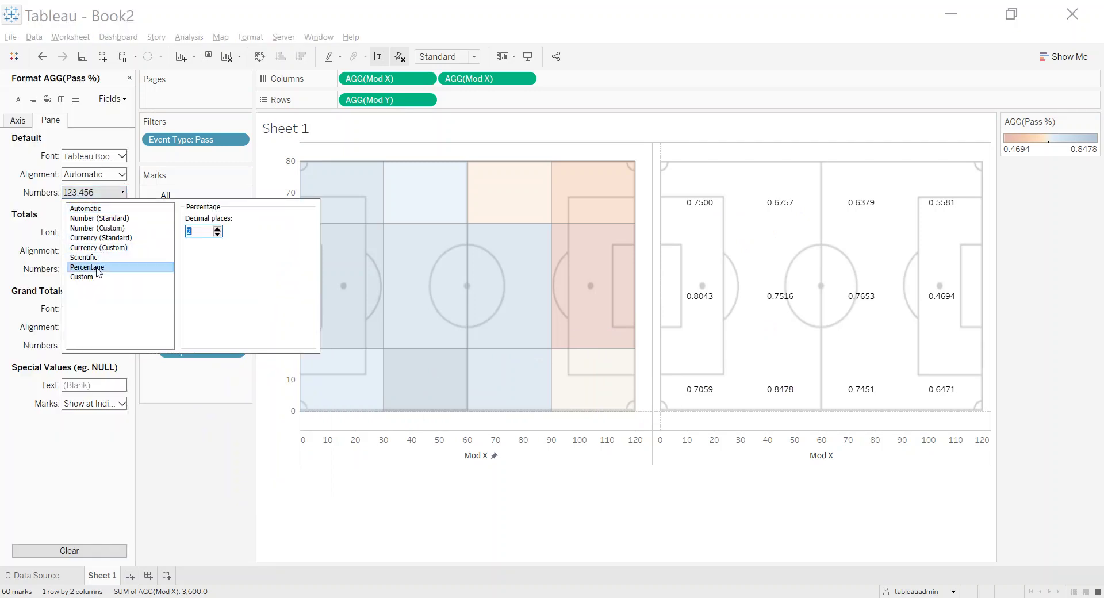
{"action": "left_click", "coordinate": [218, 235]}
{"action": "left_click", "coordinate": [217, 235]}
{"action": "left_click", "coordinate": [106, 134]}
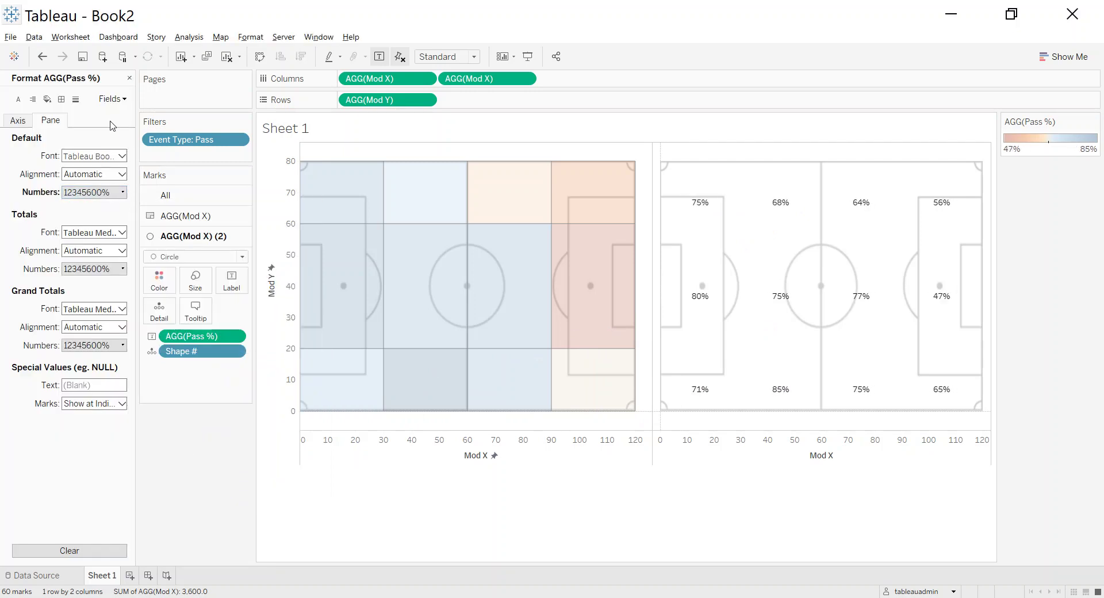
{"action": "left_click", "coordinate": [129, 78]}
Search the fields for count and add 2019-06-01 (Count) to the second Mod X labels.
{"action": "left_click", "coordinate": [49, 115]}
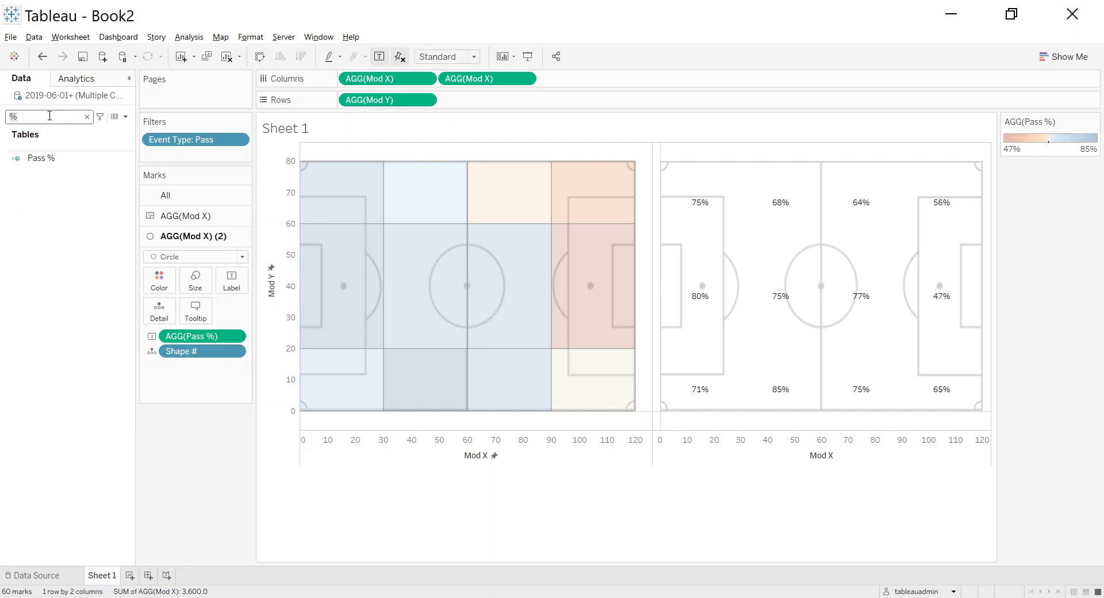
{"action": "left_click_drag", "start_coordinate": [74, 176], "coordinate": [230, 283]}
{"action": "left_click", "coordinate": [231, 281]}
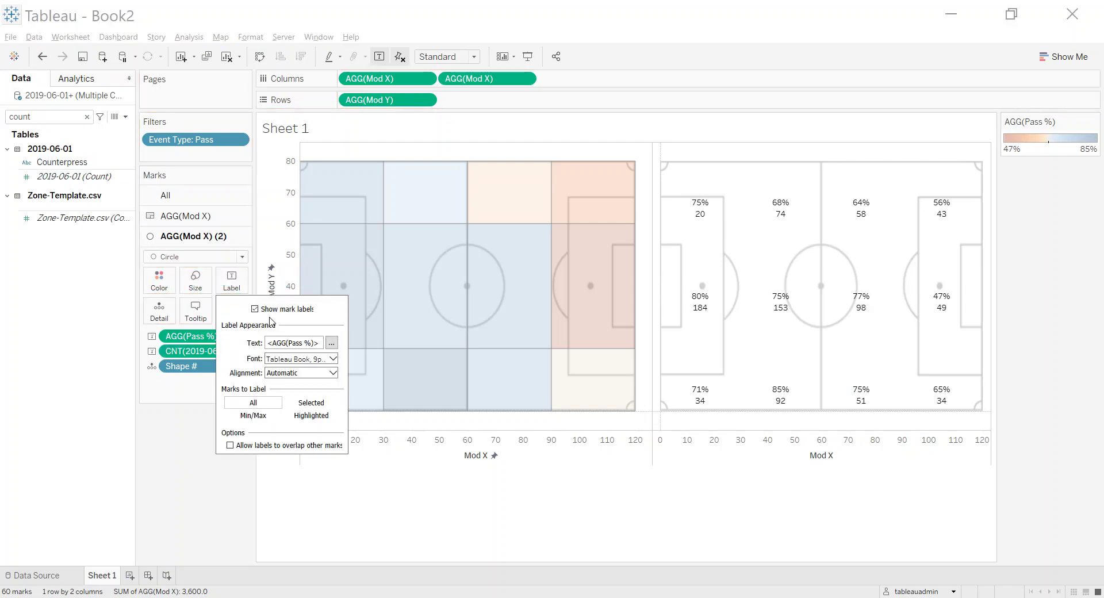
{"action": "left_click", "coordinate": [231, 280]}
Open the label text for editing and make the Pass % line larger and bold.
{"action": "left_click", "coordinate": [231, 281]}
{"action": "left_click", "coordinate": [331, 344]}
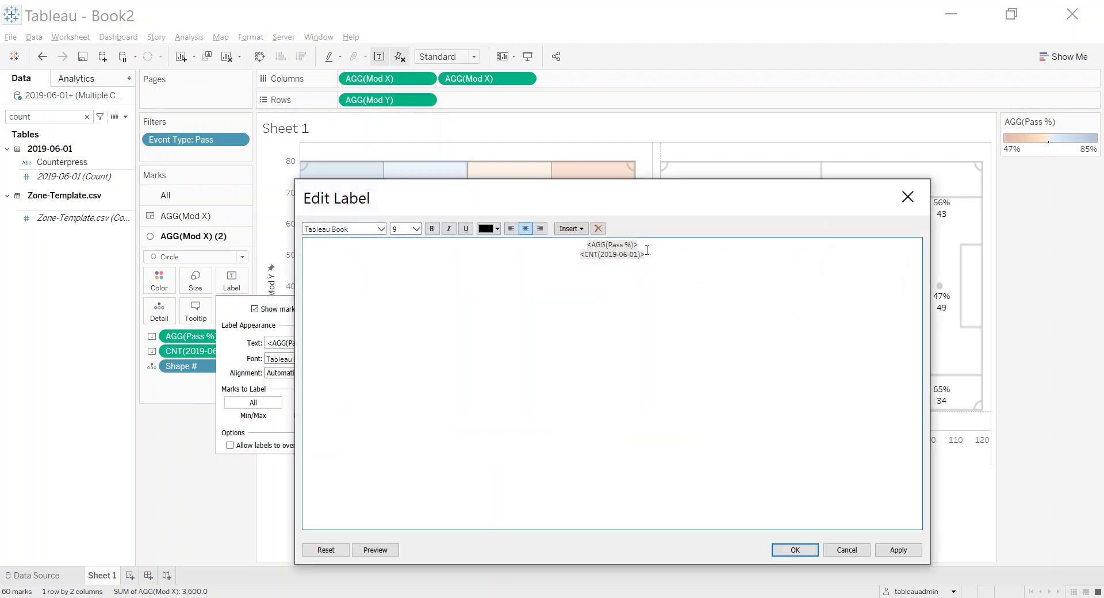
{"action": "left_click_drag", "start_coordinate": [604, 245], "coordinate": [567, 245]}
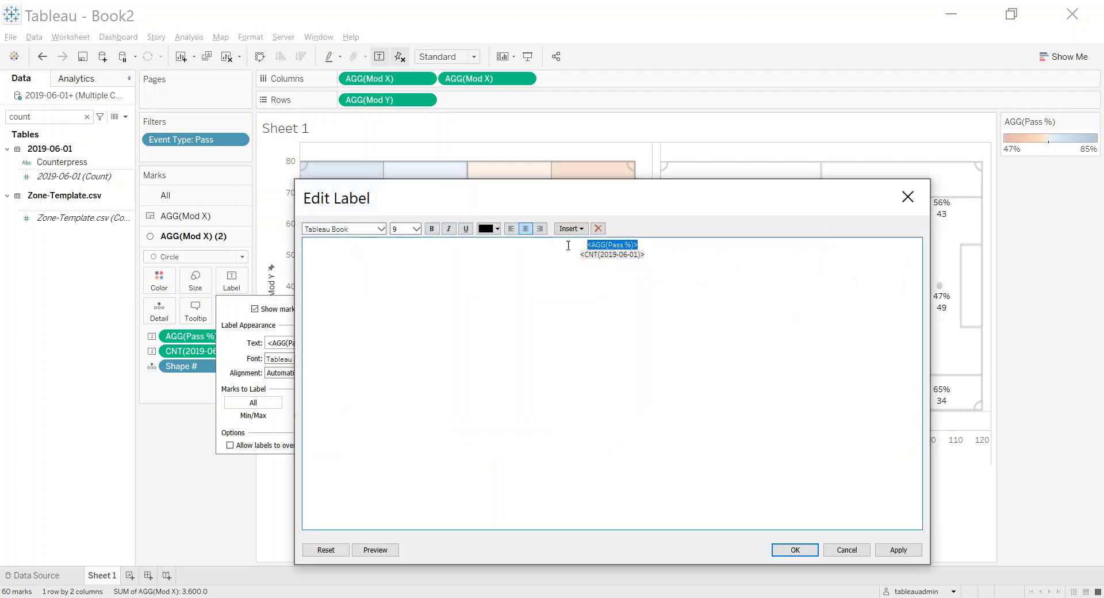
{"action": "left_click", "coordinate": [416, 229]}
{"action": "left_click", "coordinate": [406, 298]}
{"action": "left_click", "coordinate": [380, 229]}
{"action": "left_click", "coordinate": [371, 245]}
Set the count line of the label to Tableau Light, size 10.
{"action": "left_click_drag", "start_coordinate": [685, 262], "coordinate": [576, 261]}
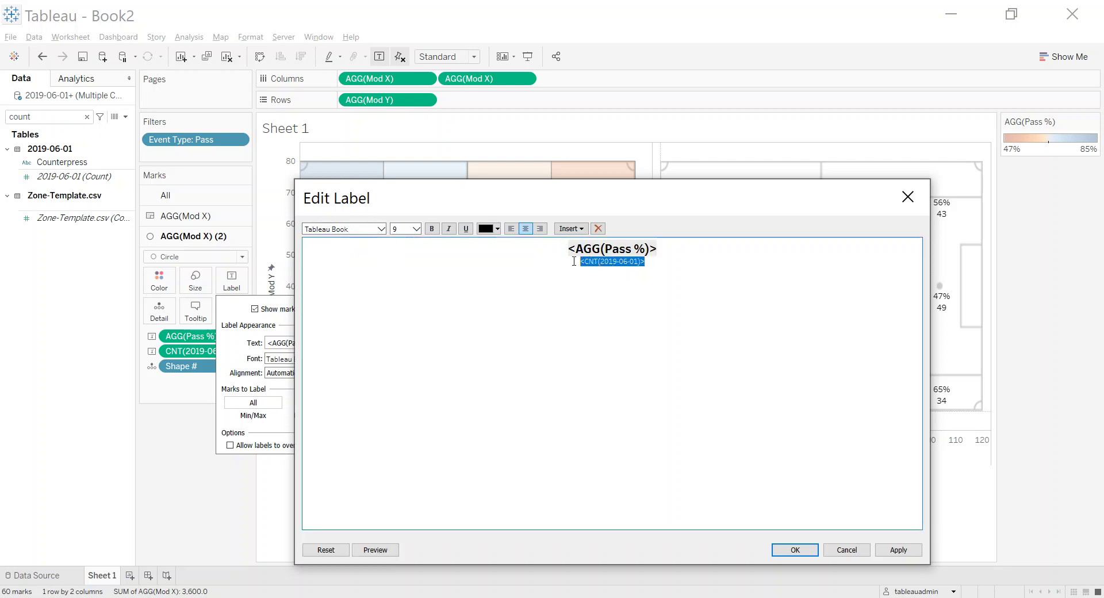
{"action": "left_click", "coordinate": [416, 229]}
{"action": "left_click", "coordinate": [405, 261]}
{"action": "left_click", "coordinate": [381, 228]}
{"action": "left_click", "coordinate": [333, 261]}
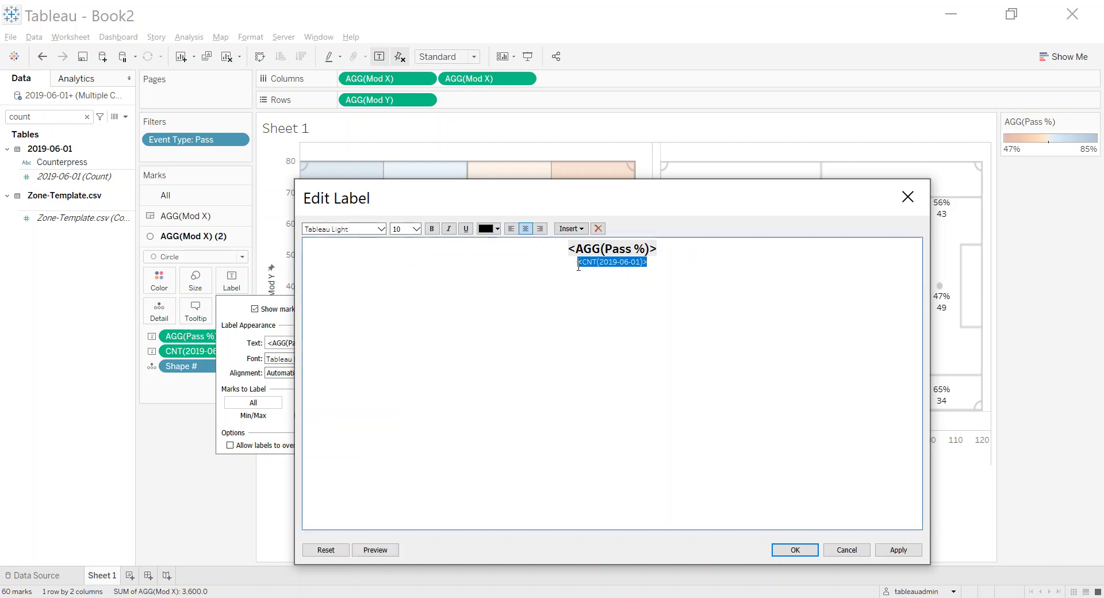
Enclose the count field in parentheses and accept the label text.
{"action": "left_click", "coordinate": [568, 267]}
{"action": "type", "text": "("}
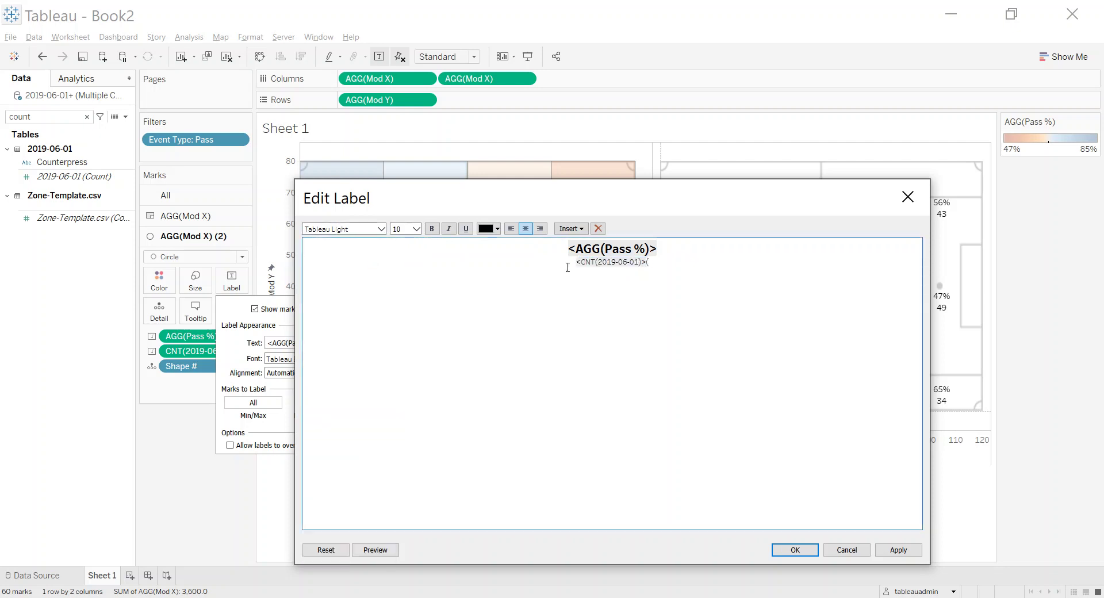
{"action": "key", "text": "BackSpace"}
{"action": "type", "text": ")"}
{"action": "key", "text": "Home"}
{"action": "type", "text": "("}
{"action": "left_click", "coordinate": [898, 550]}
{"action": "left_click", "coordinate": [794, 550]}
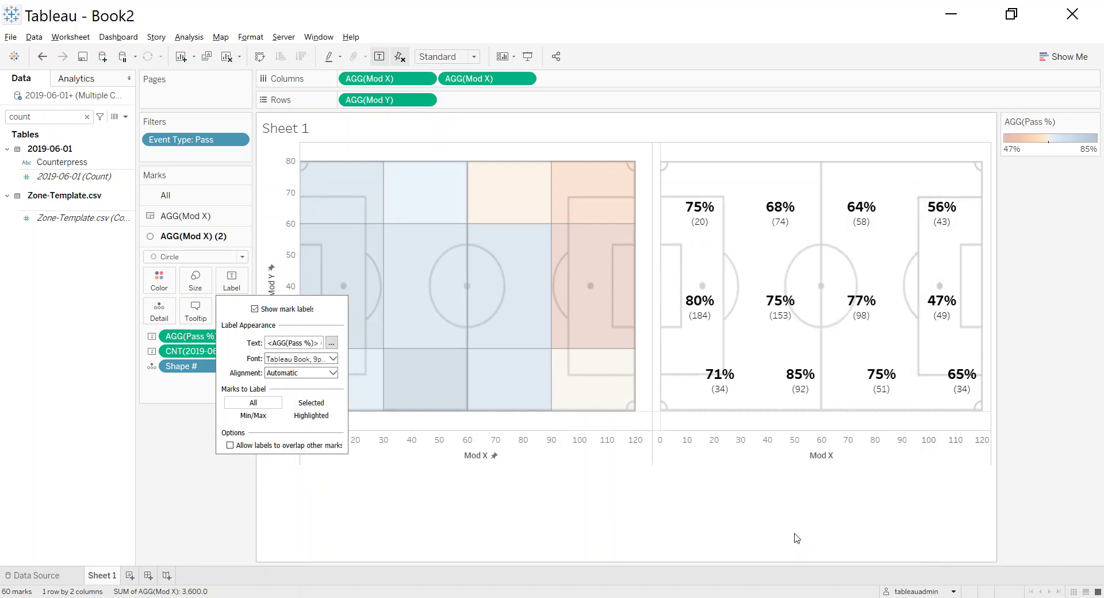
Align the zone labels to the center horizontally and the middle vertically.
{"action": "left_click", "coordinate": [299, 372]}
{"action": "left_click", "coordinate": [296, 420]}
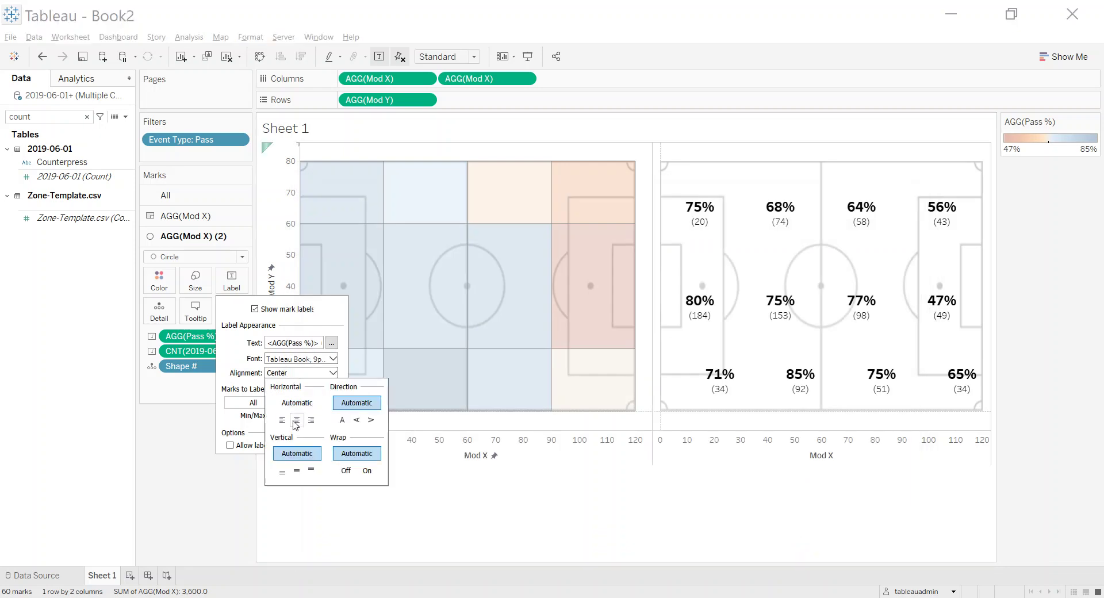
{"action": "left_click", "coordinate": [296, 471]}
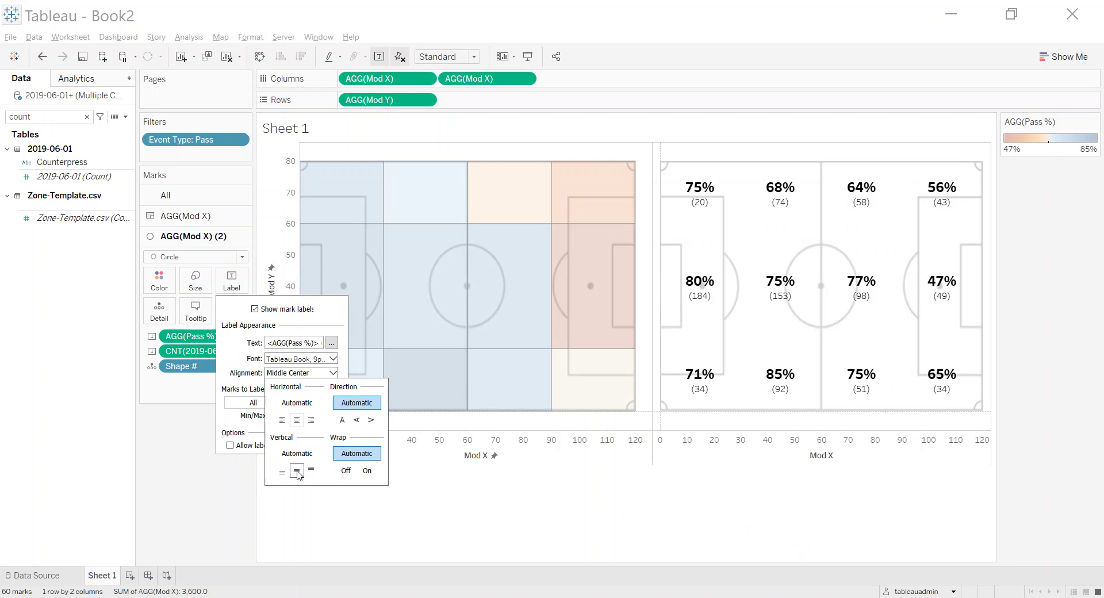
Combine the two Mod X axes into a dual axis and synchronize them.
{"action": "left_click", "coordinate": [211, 488]}
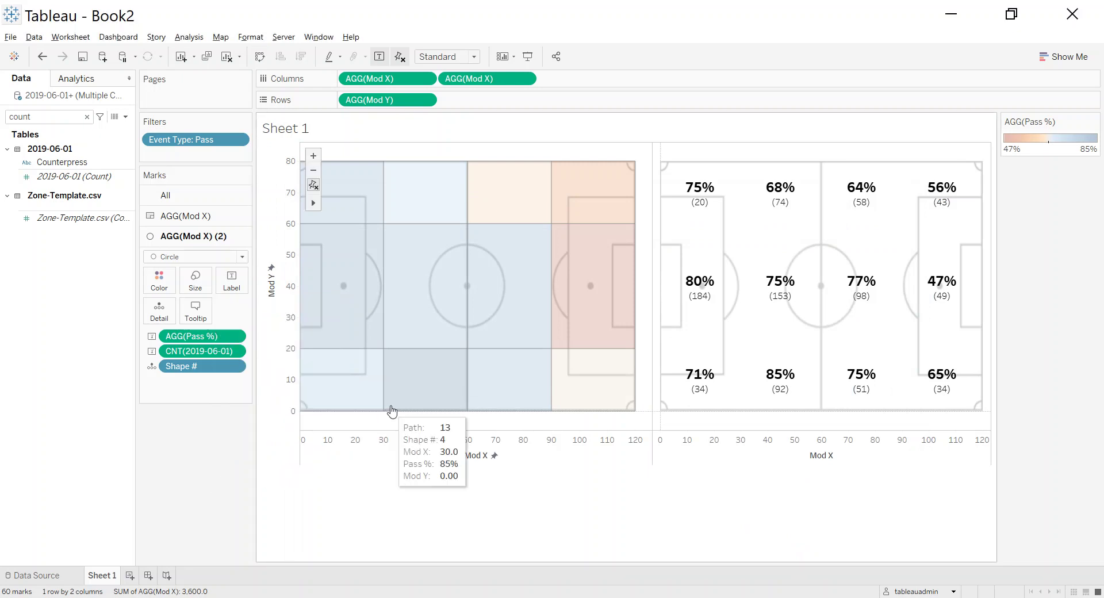
{"action": "left_click", "coordinate": [524, 79]}
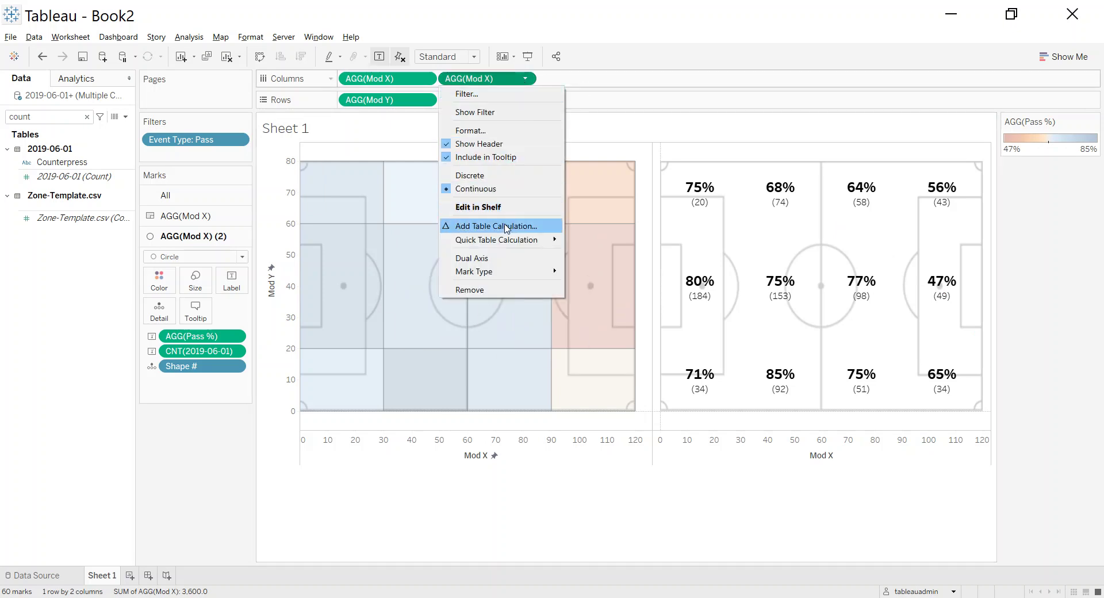
{"action": "left_click", "coordinate": [499, 262]}
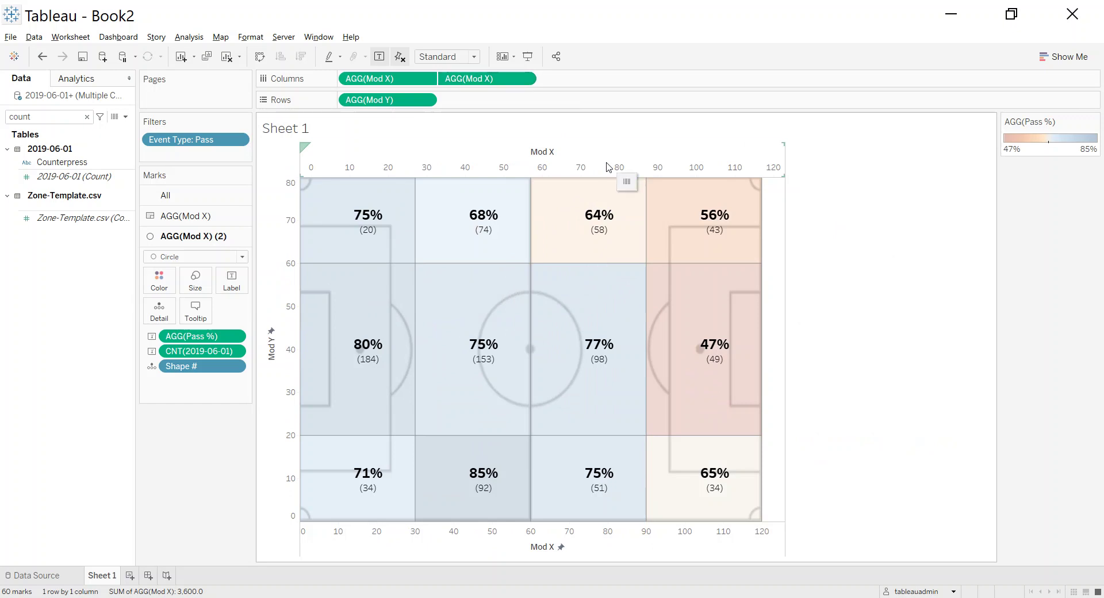
{"action": "left_click", "coordinate": [647, 543]}
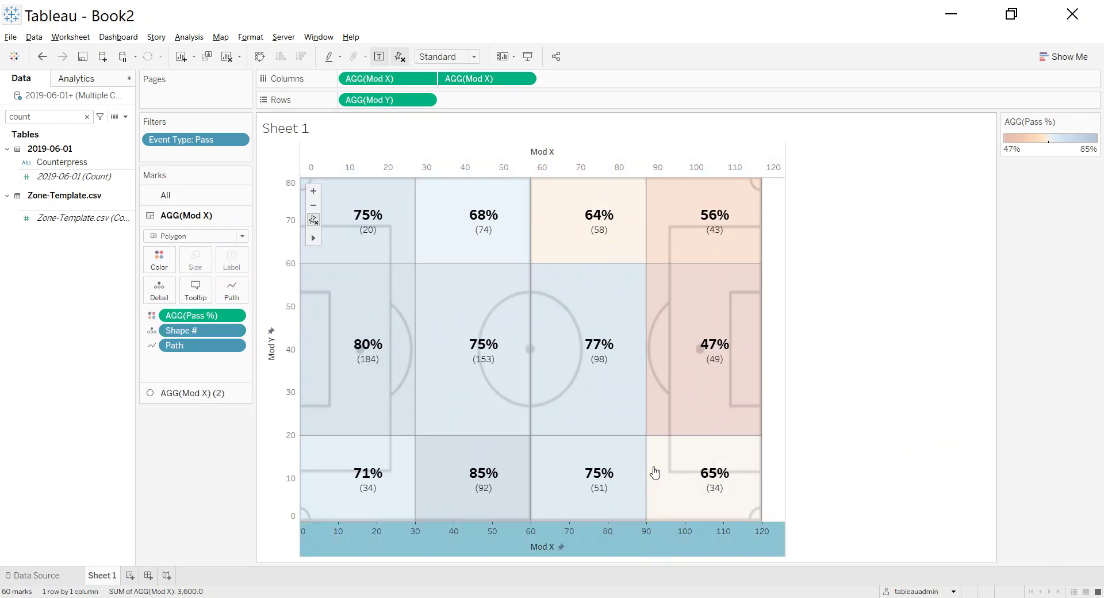
{"action": "left_click", "coordinate": [638, 167]}
{"action": "right_click", "coordinate": [638, 168]}
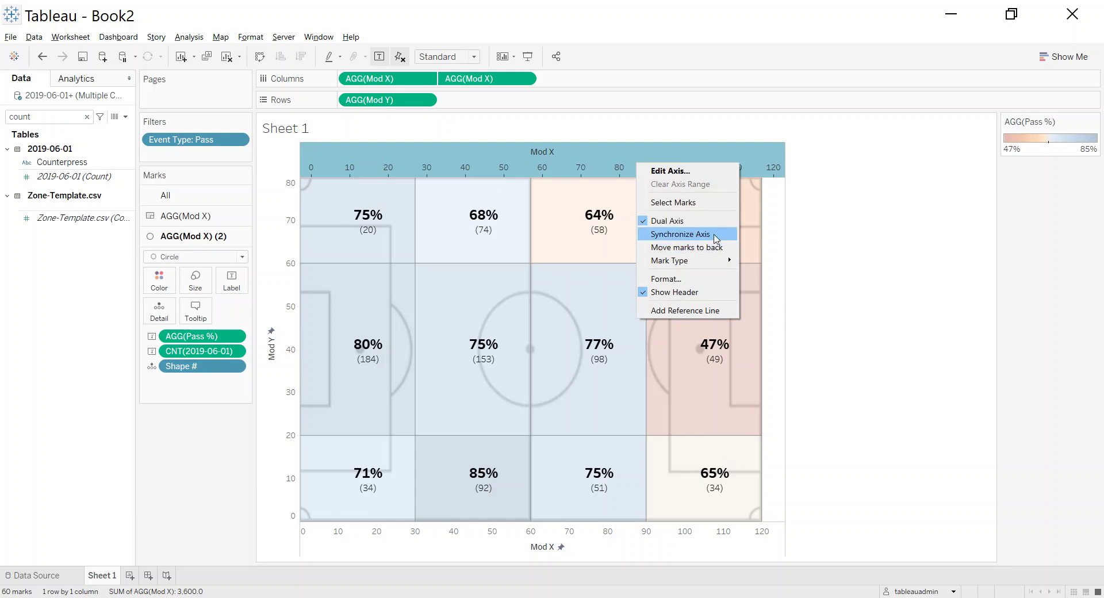
{"action": "right_click", "coordinate": [622, 162]}
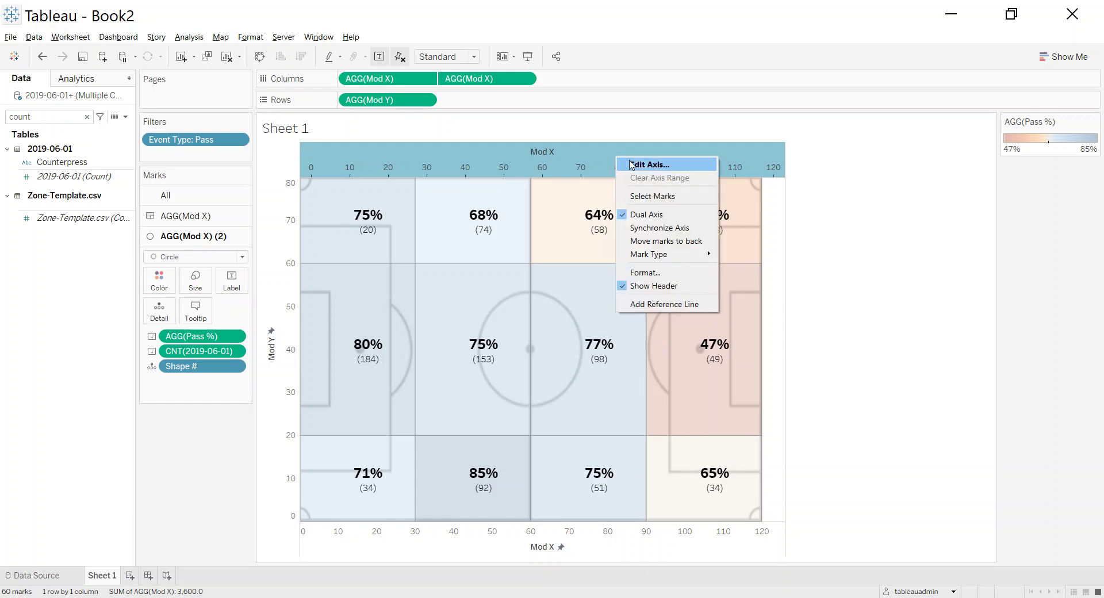
{"action": "left_click", "coordinate": [660, 228]}
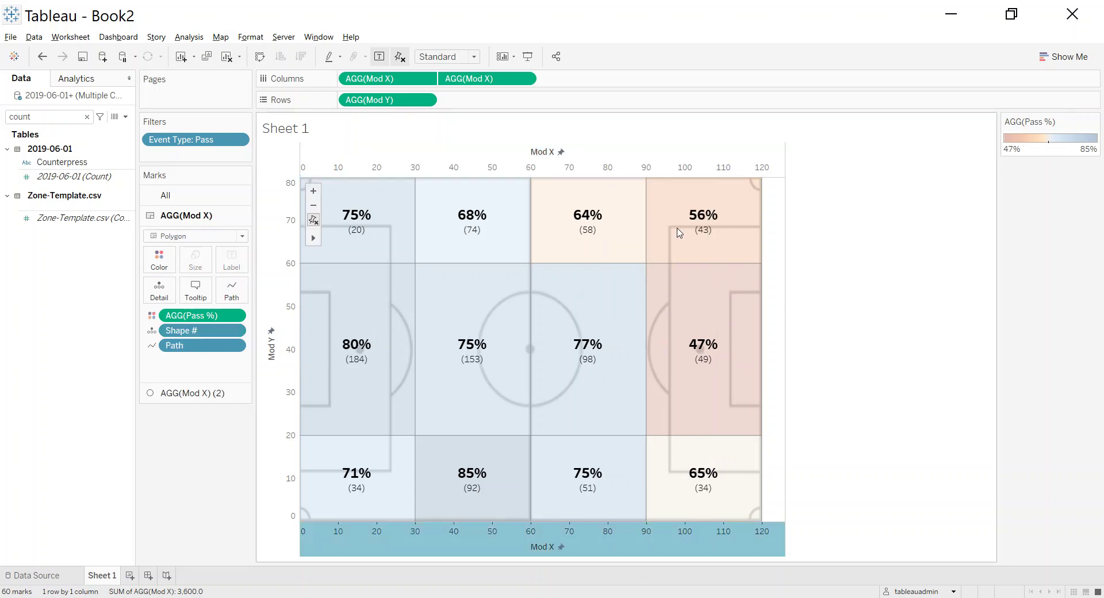
Hide the headers of both Mod X axes and of the Mod Y axis.
{"action": "right_click", "coordinate": [659, 153]}
{"action": "left_click", "coordinate": [696, 280]}
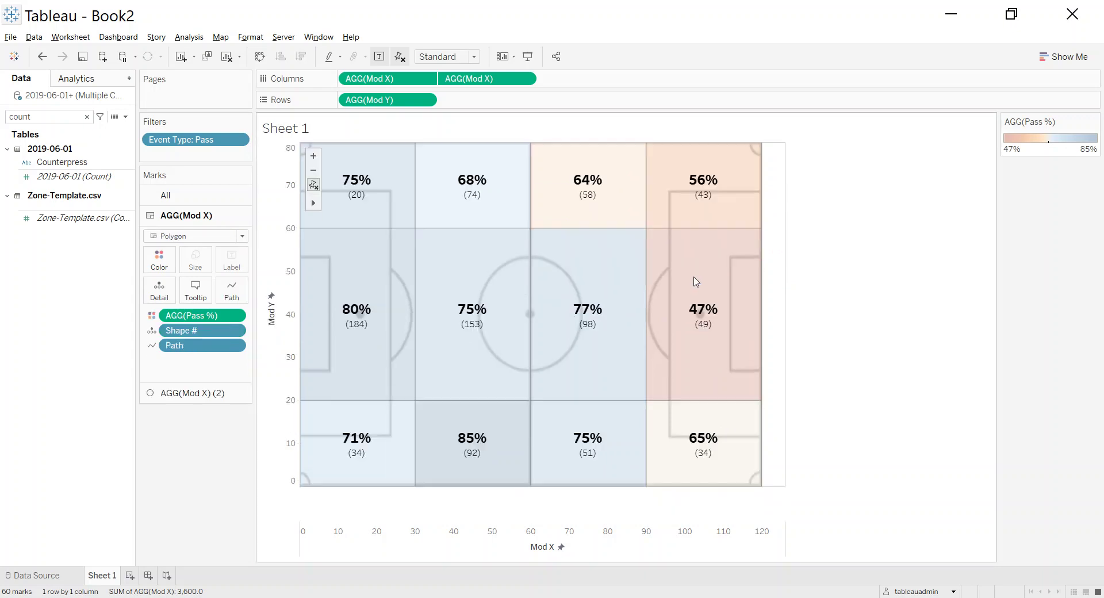
{"action": "right_click", "coordinate": [656, 551]}
{"action": "left_click", "coordinate": [695, 525]}
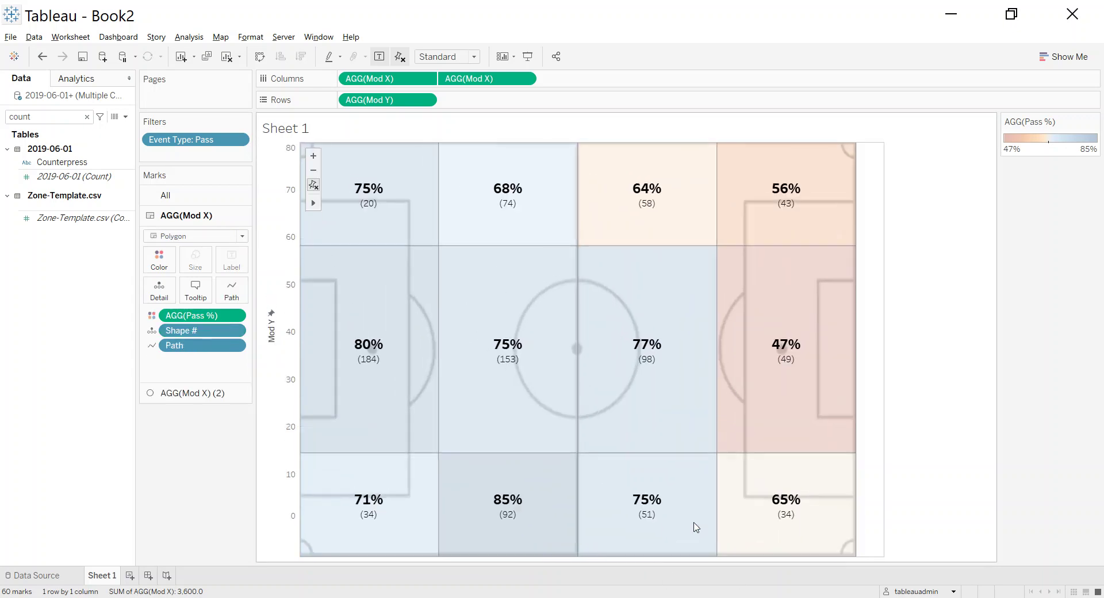
{"action": "right_click", "coordinate": [286, 266]}
{"action": "left_click", "coordinate": [326, 334]}
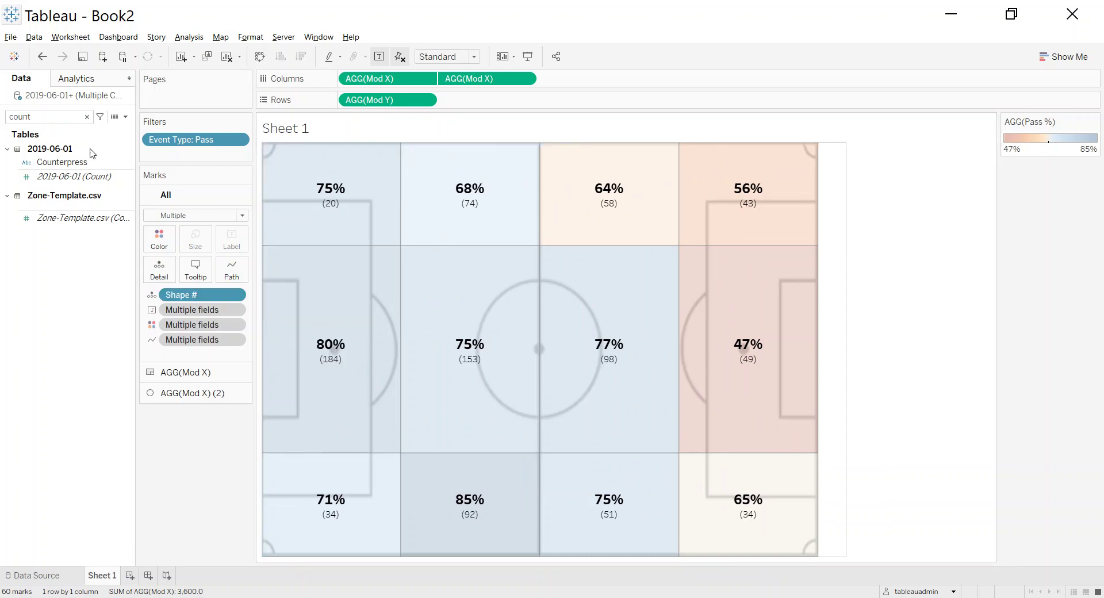
Search the data fields for "team" and show a filter for Team Name.
{"action": "double_click", "coordinate": [30, 117]}
{"action": "type", "text": "team"}
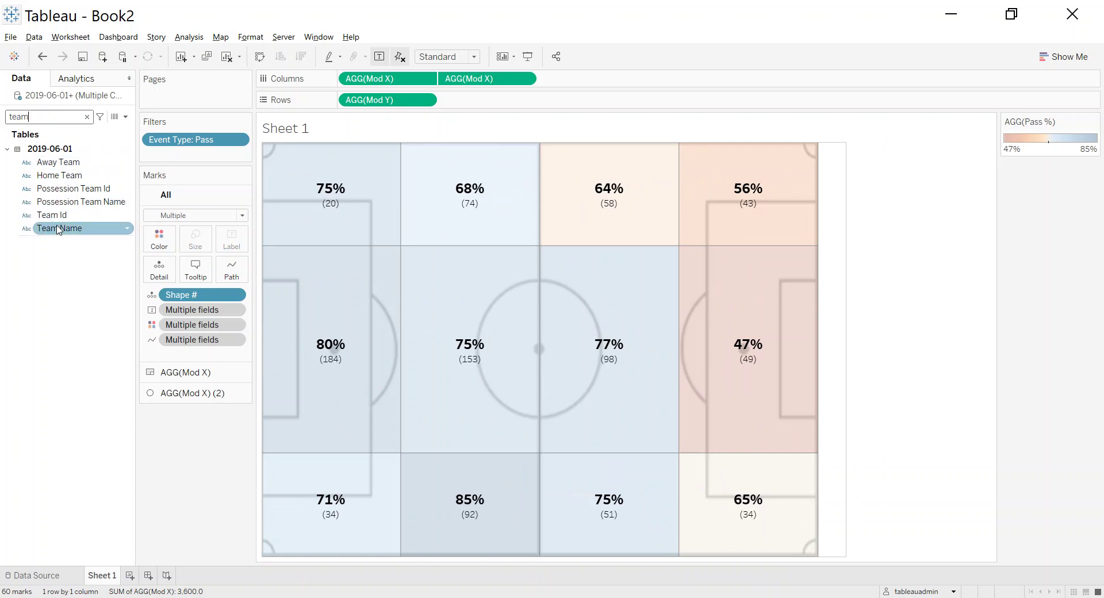
{"action": "right_click", "coordinate": [61, 229]}
{"action": "left_click", "coordinate": [52, 143]}
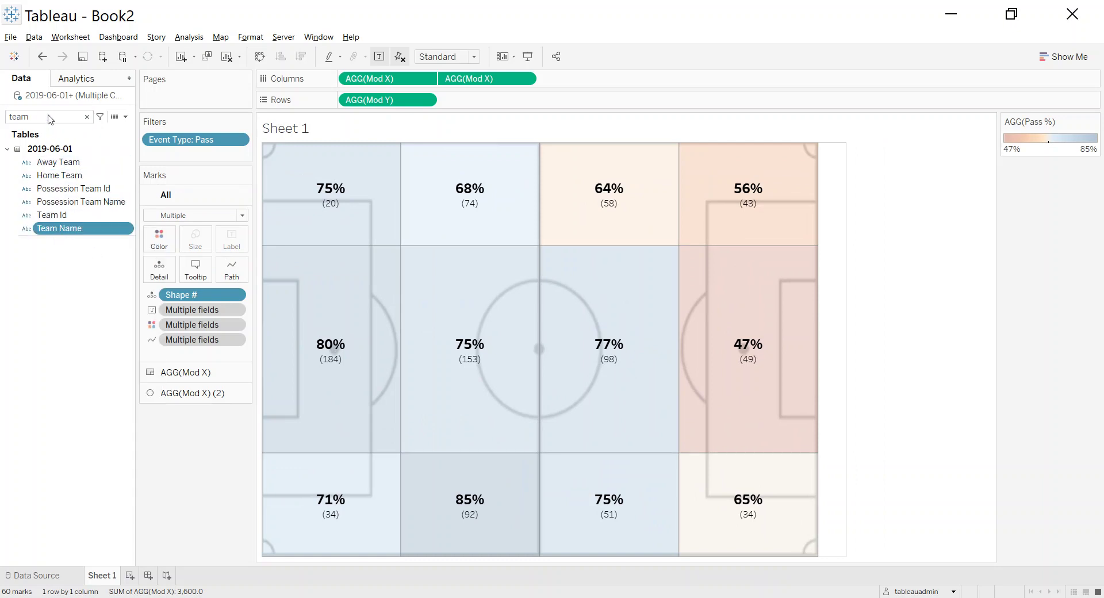
Show a filter for the Player Name field and place the Team Name filter above it.
{"action": "left_click", "coordinate": [49, 115]}
{"action": "type", "text": "pl"}
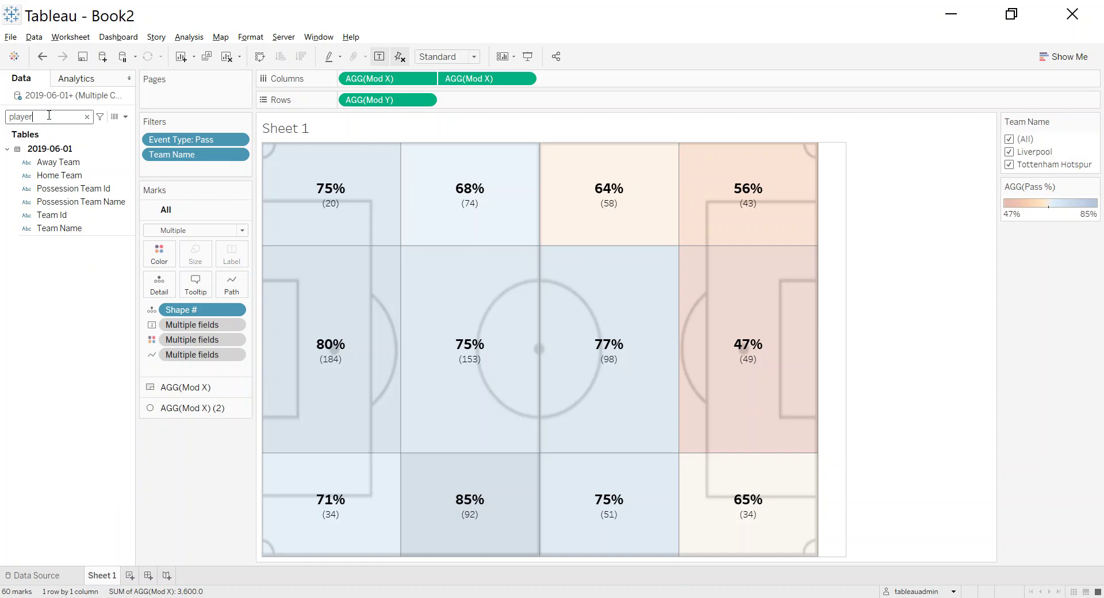
{"action": "type", "text": "ayer"}
{"action": "right_click", "coordinate": [63, 175]}
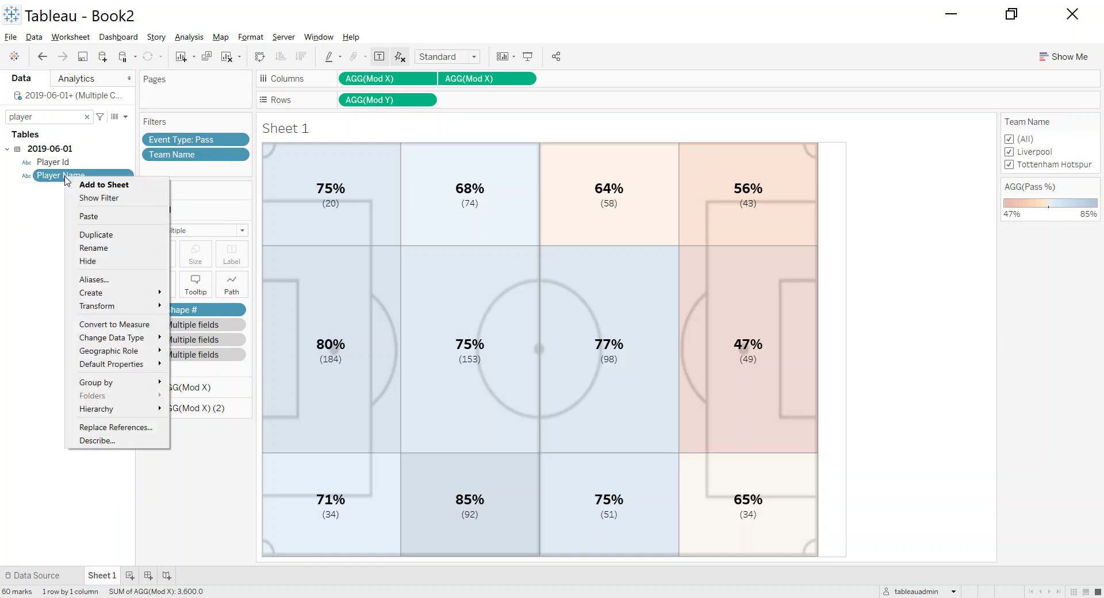
{"action": "left_click", "coordinate": [100, 197]}
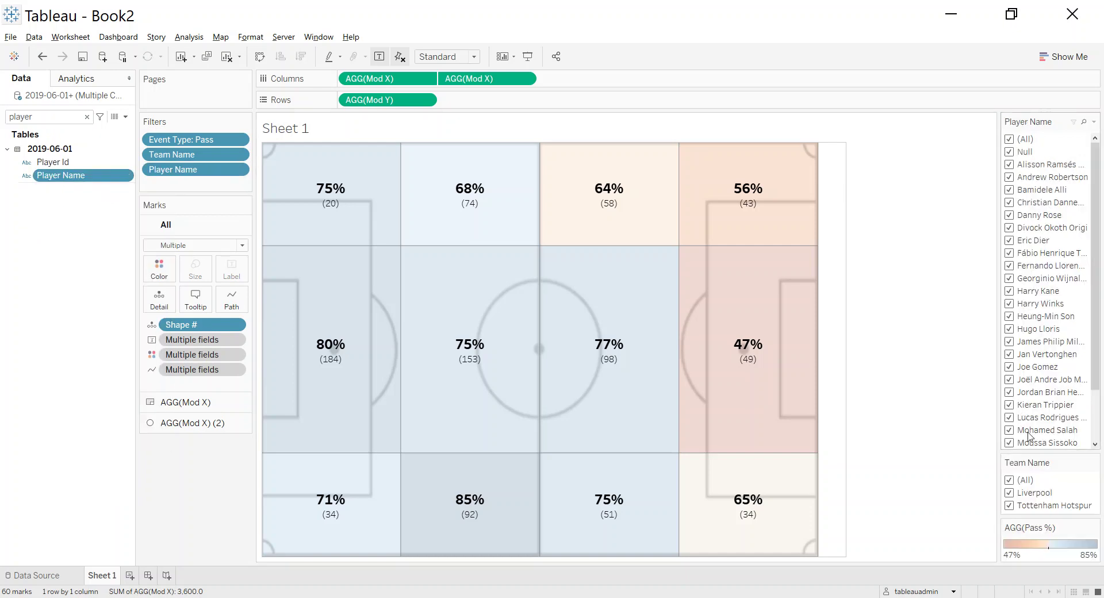
{"action": "left_click_drag", "start_coordinate": [1035, 463], "coordinate": [1047, 115]}
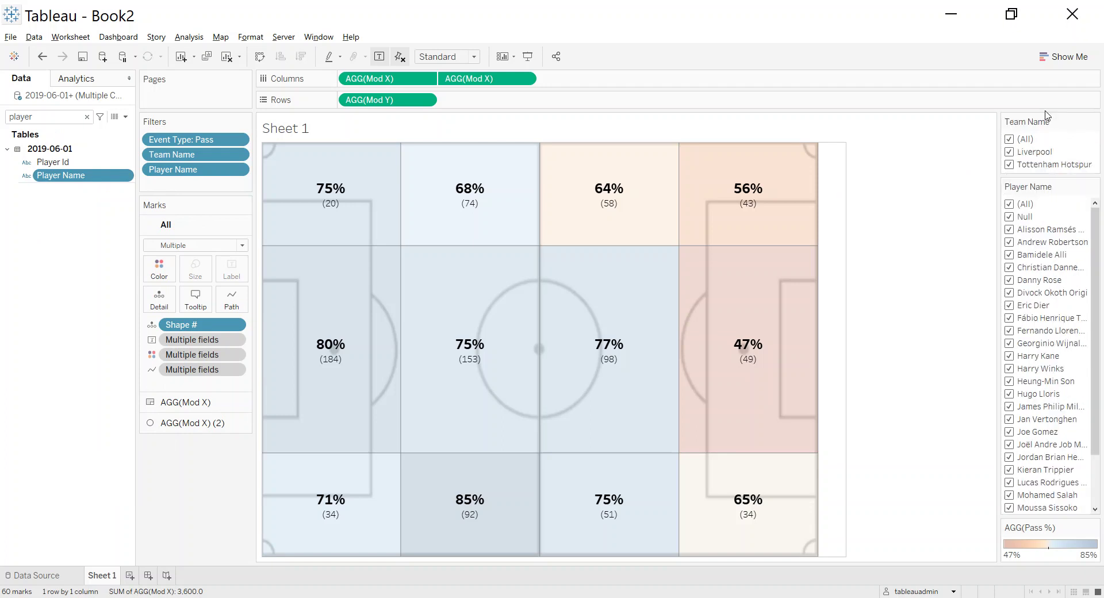
Exclude Tottenham Hotspur from the Team Name filter and limit the Player Name filter to only relevant values.
{"action": "left_click", "coordinate": [1010, 165]}
{"action": "left_click", "coordinate": [1093, 187]}
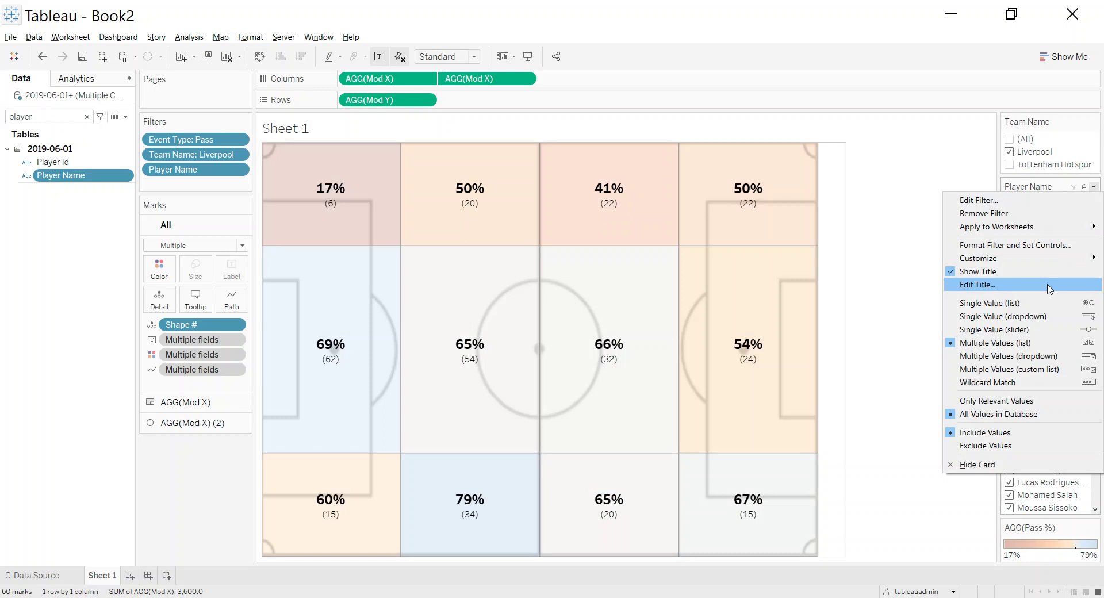
{"action": "left_click", "coordinate": [1005, 399]}
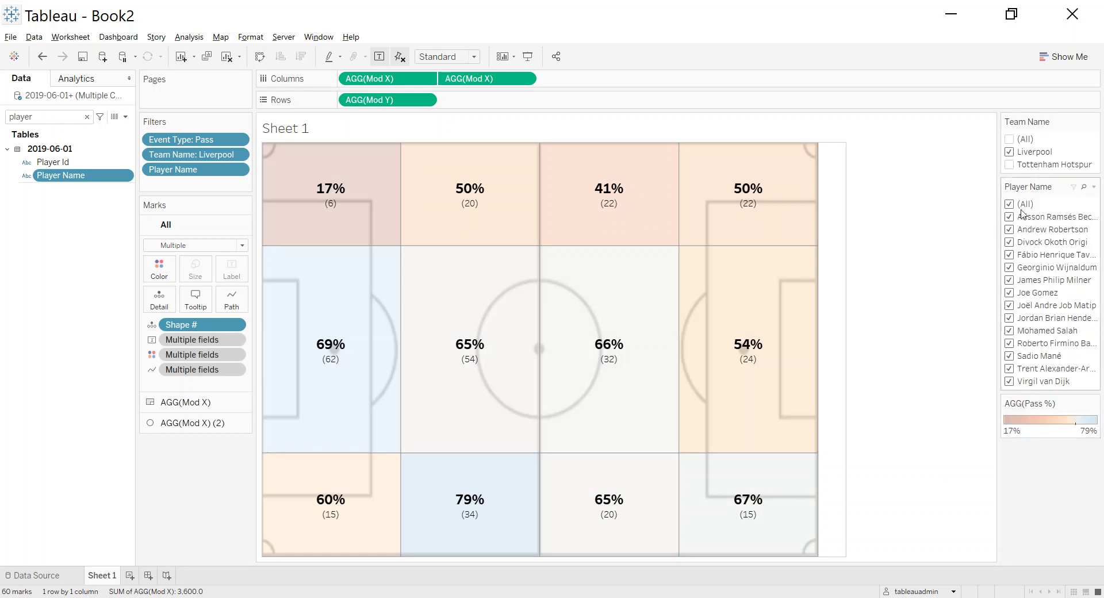
Change the Player Name filter to a single-value list and select Jordan Henderson.
{"action": "left_click", "coordinate": [1093, 186]}
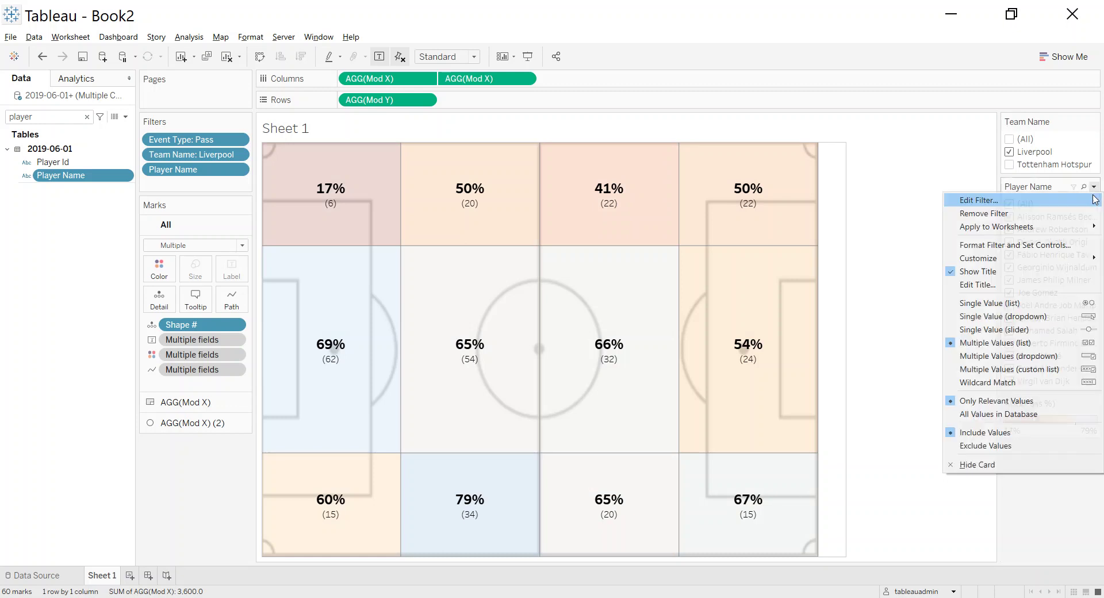
{"action": "left_click", "coordinate": [1040, 304]}
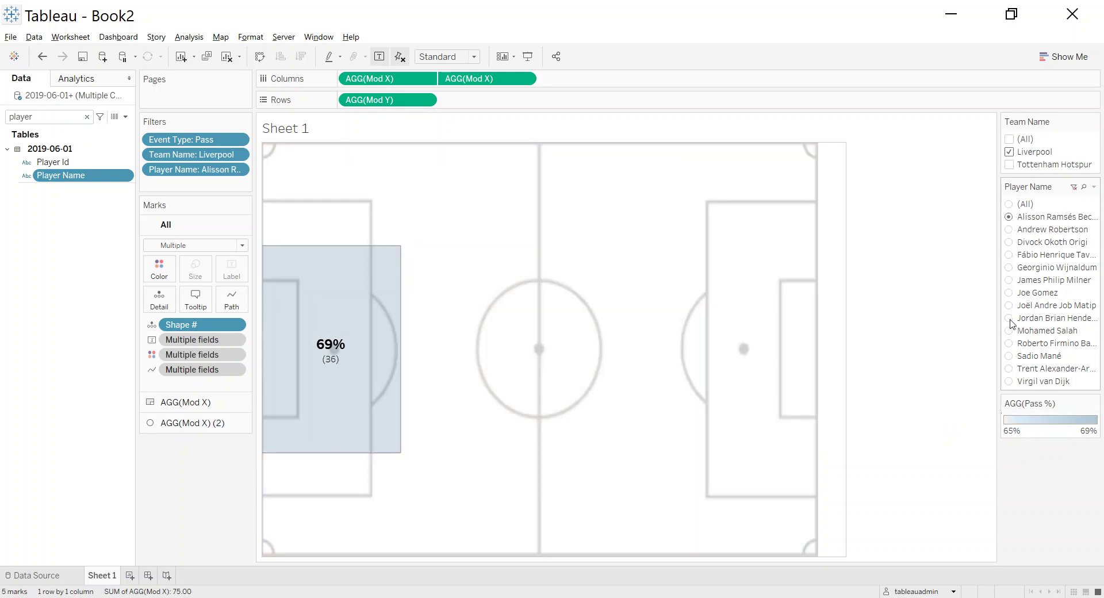
{"action": "left_click", "coordinate": [1010, 319]}
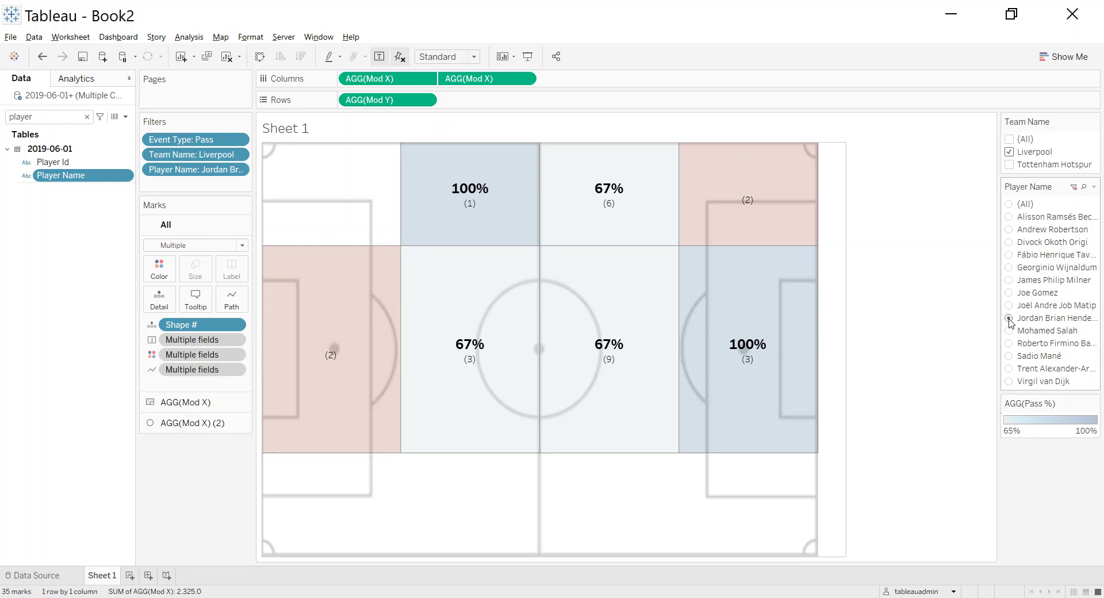
Edit the Pass % calculation so its whole expression is wrapped in ZN(), and accept it.
{"action": "mouse_move", "coordinate": [324, 347]}
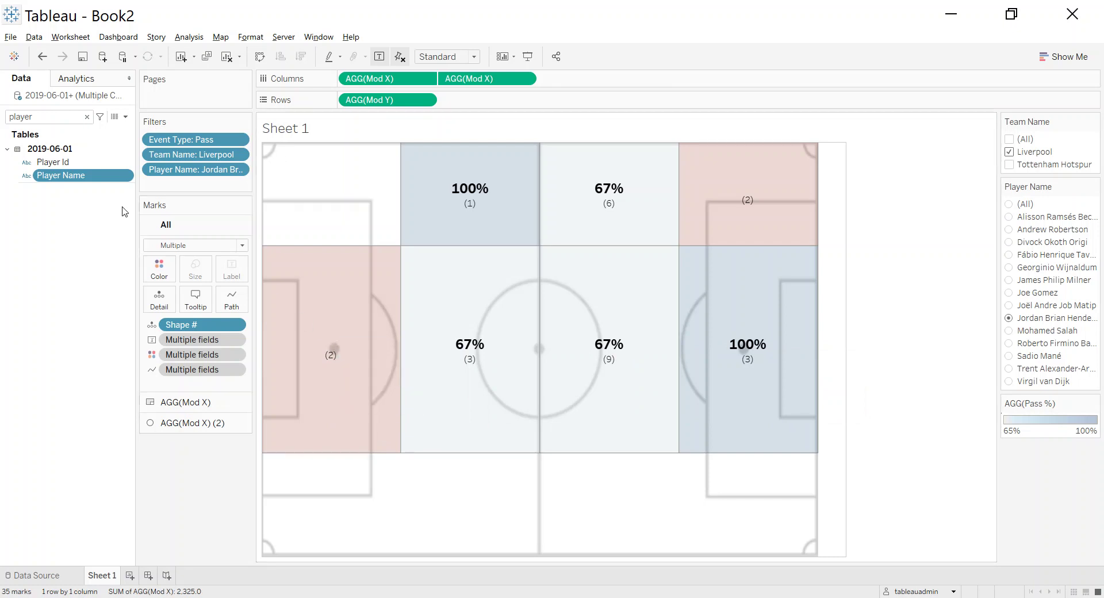
{"action": "left_click", "coordinate": [44, 119]}
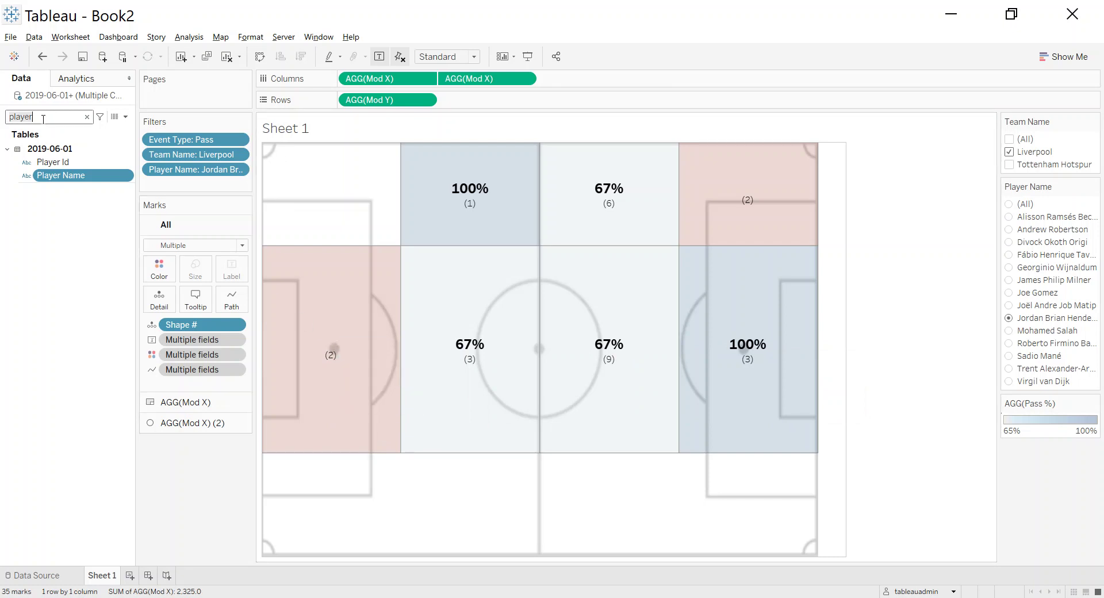
{"action": "key", "text": "ctrl+a"}
{"action": "type", "text": "%"}
{"action": "right_click", "coordinate": [46, 157]}
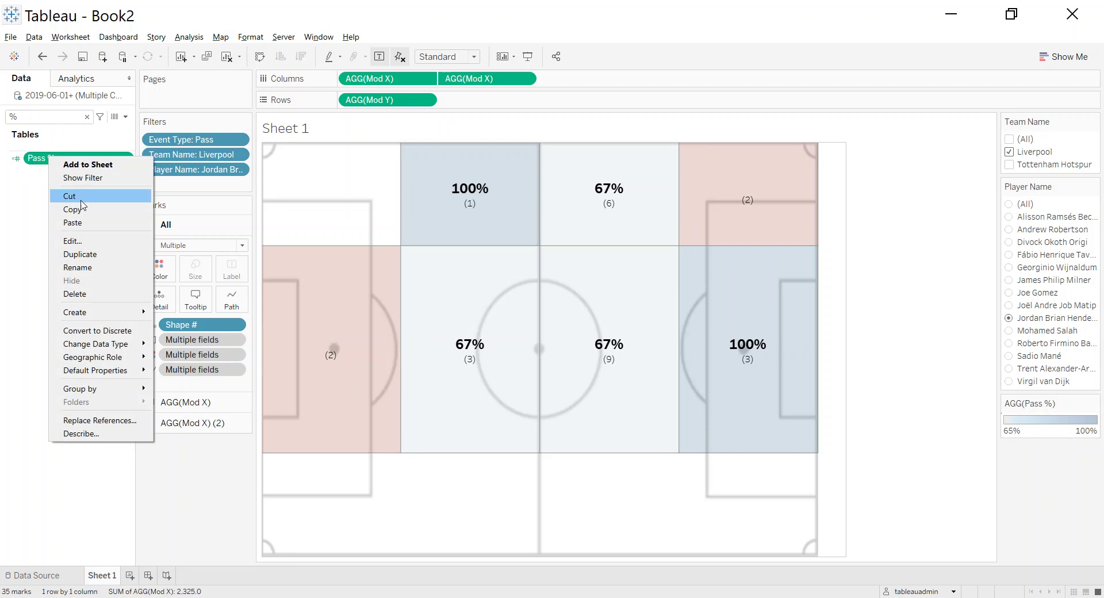
{"action": "left_click", "coordinate": [75, 241]}
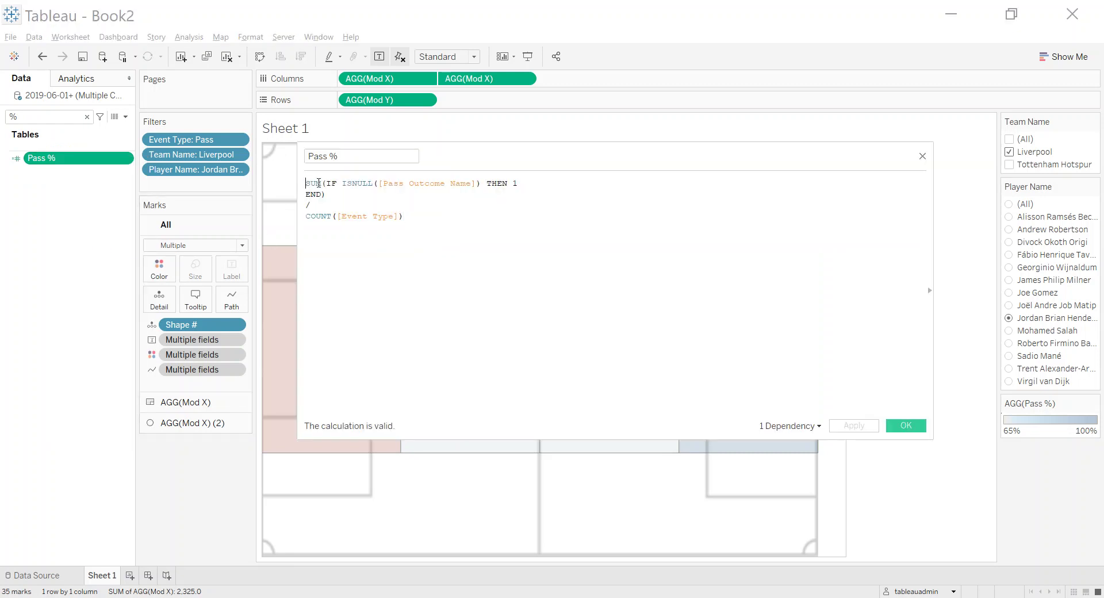
{"action": "type", "text": "ZN("}
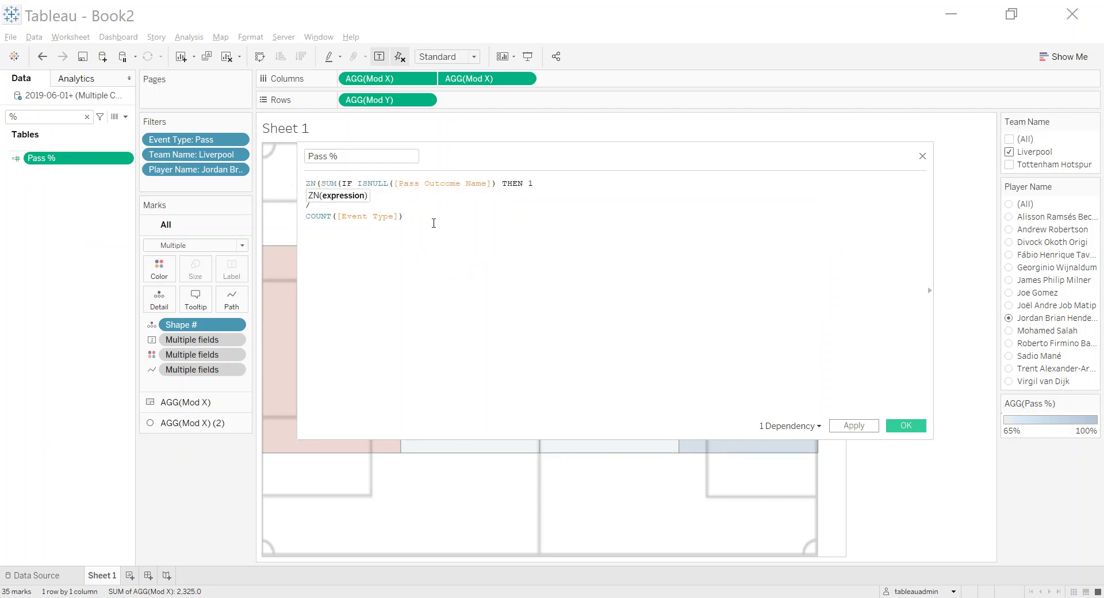
{"action": "left_click", "coordinate": [435, 217]}
{"action": "type", "text": "))"}
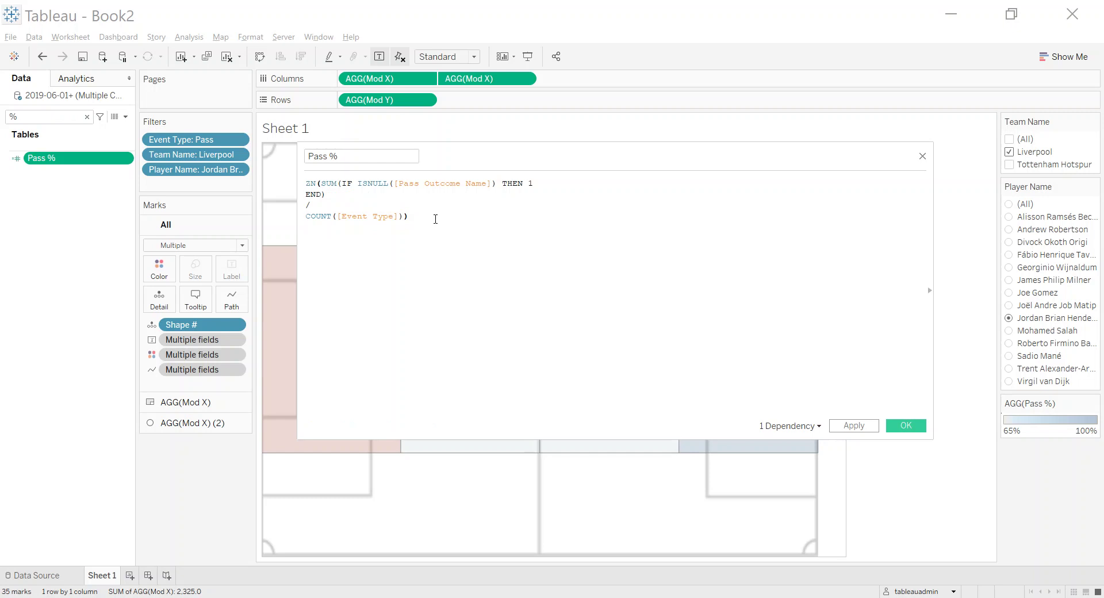
{"action": "left_click", "coordinate": [907, 425]}
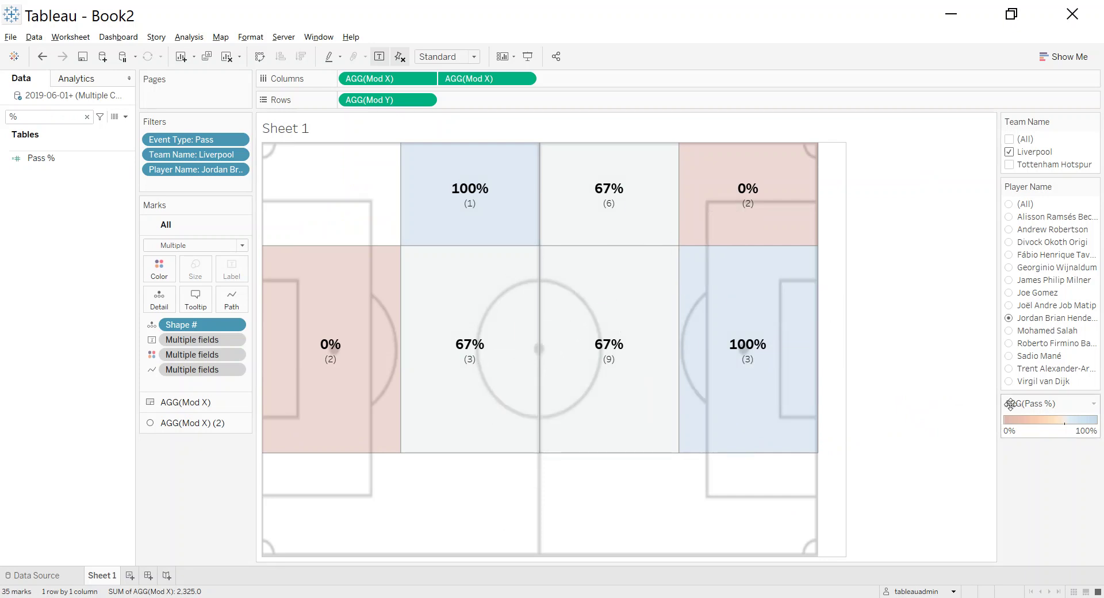
Filter the map to Trent Alexander-Arnold and show the Mod Y axis header.
{"action": "left_click", "coordinate": [1009, 369]}
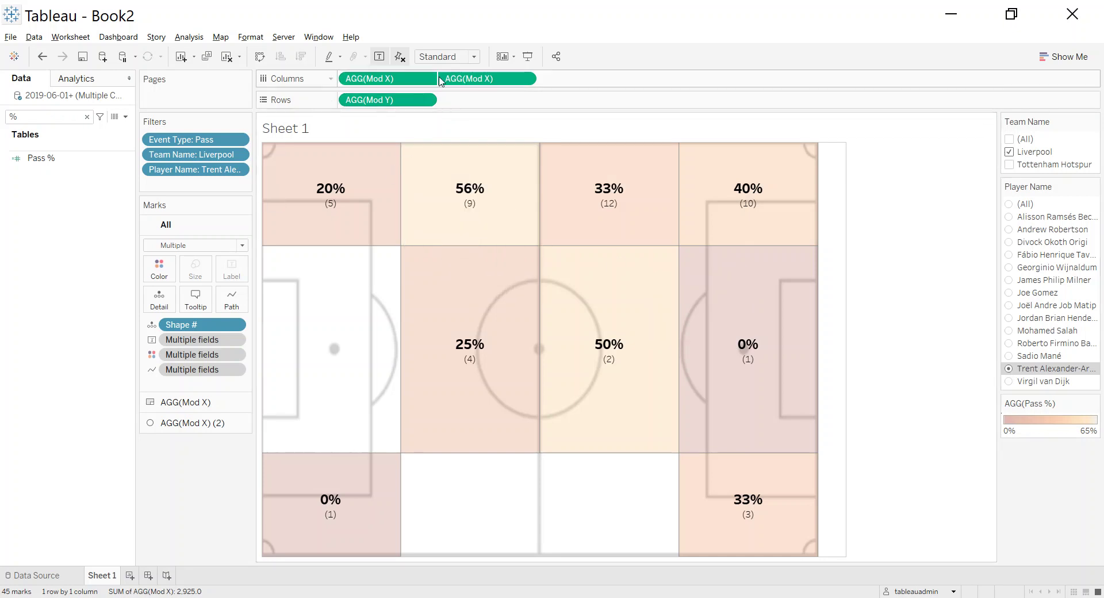
{"action": "left_click", "coordinate": [425, 99]}
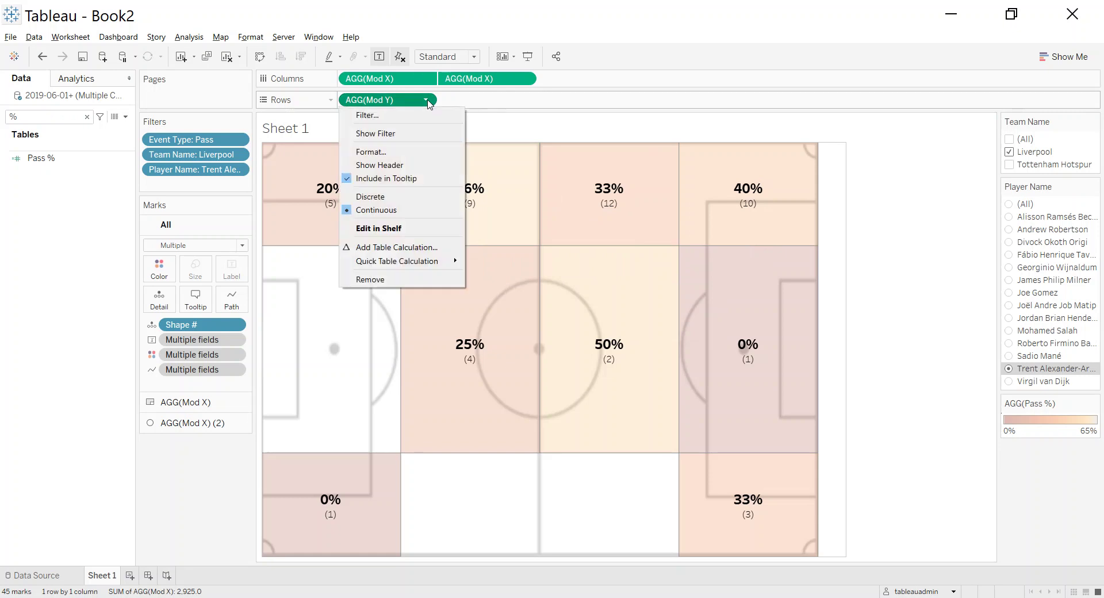
{"action": "left_click", "coordinate": [395, 166]}
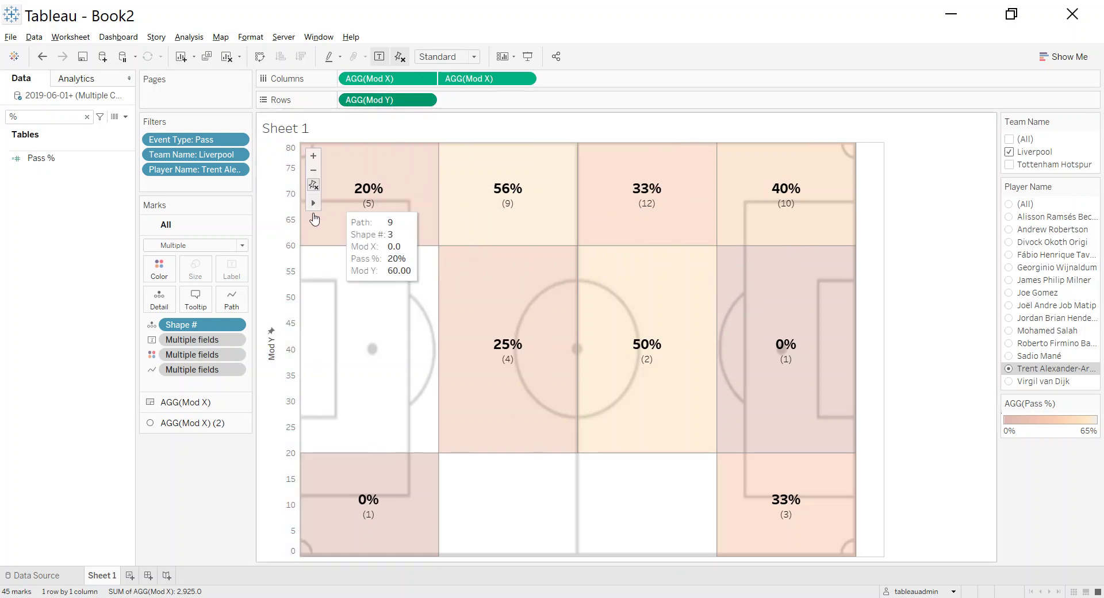
Reverse the scale of the Mod Y axis and hide its header.
{"action": "right_click", "coordinate": [280, 229]}
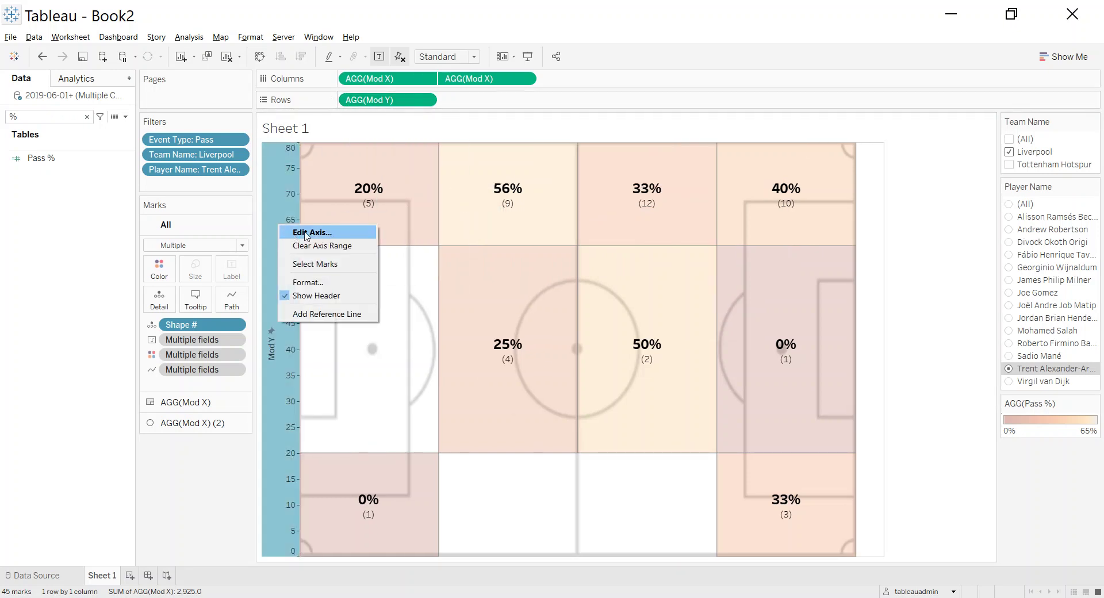
{"action": "left_click", "coordinate": [307, 234]}
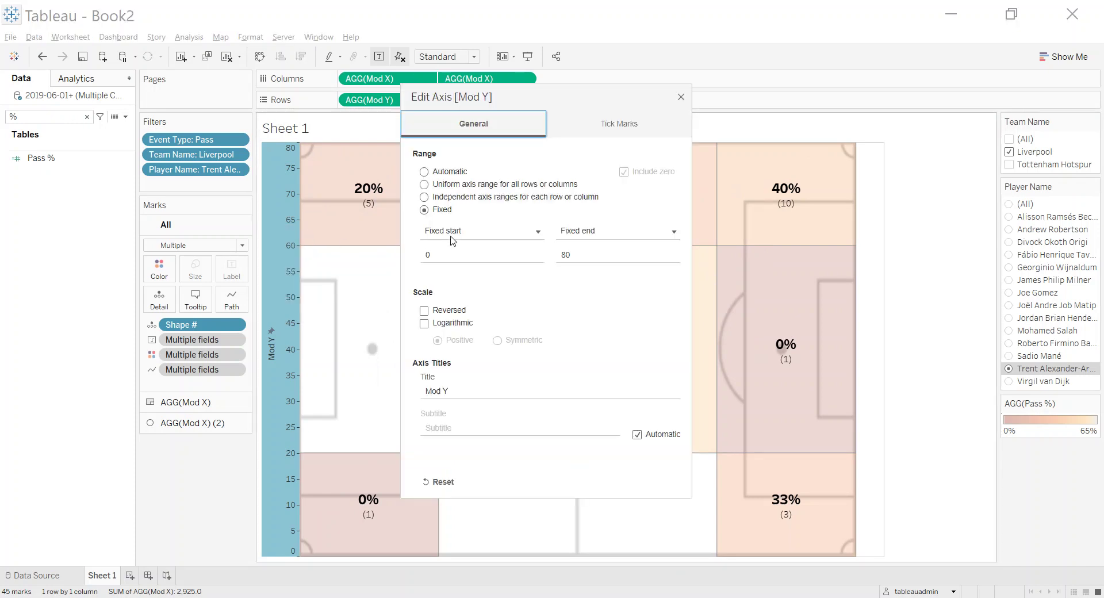
{"action": "left_click", "coordinate": [432, 310]}
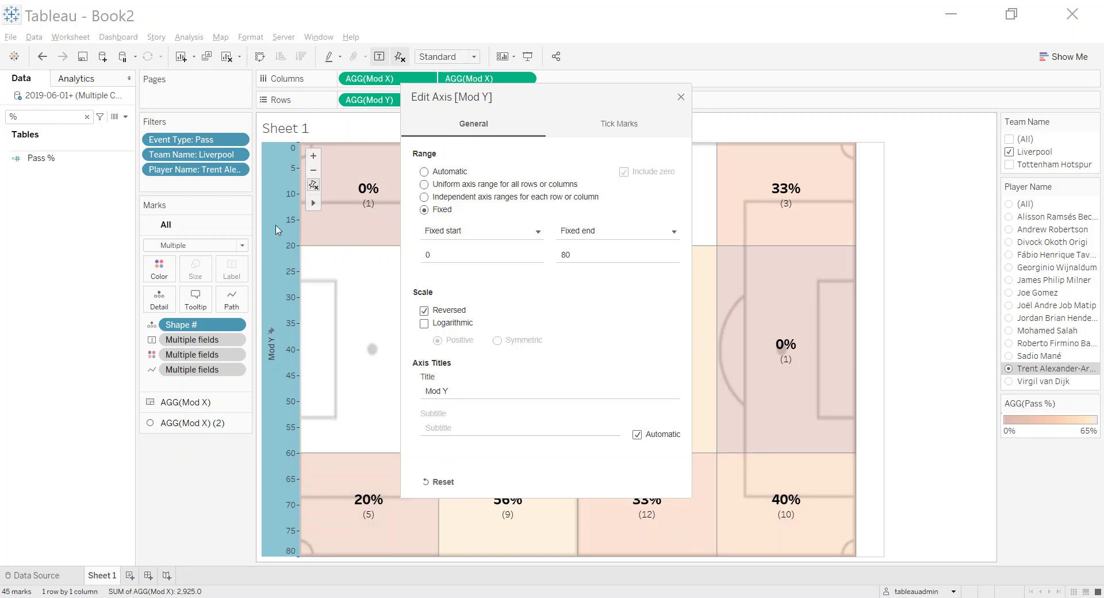
{"action": "left_click", "coordinate": [681, 98]}
{"action": "right_click", "coordinate": [297, 246]}
{"action": "left_click", "coordinate": [330, 316]}
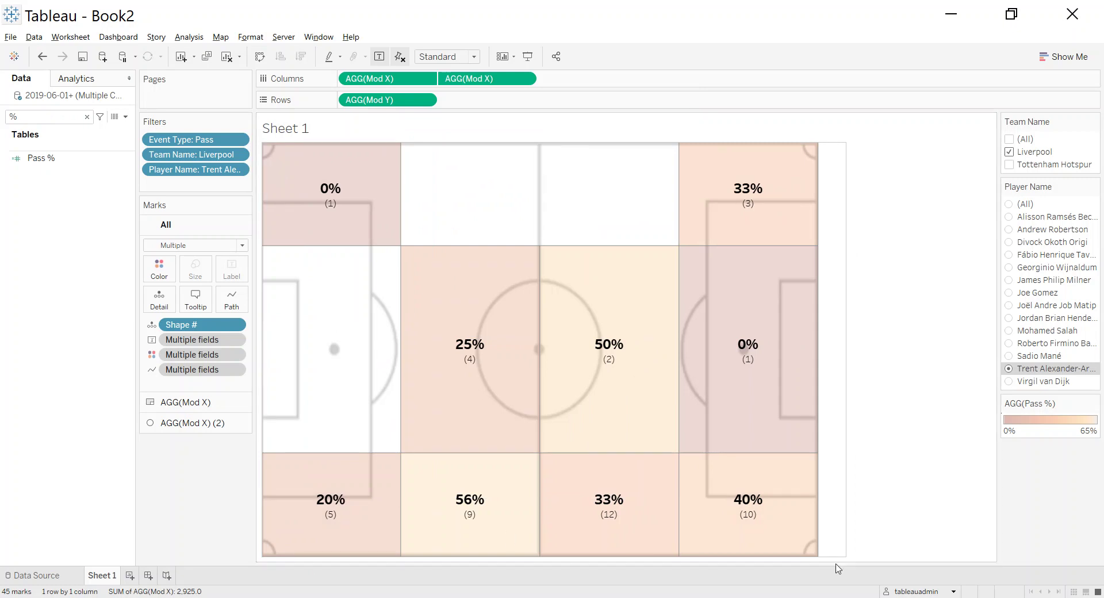
Filter the map to Andrew Robertson and replace the sheet title's text with the Team Name and Player Name fields, separated by " | ".
{"action": "left_click", "coordinate": [1008, 229]}
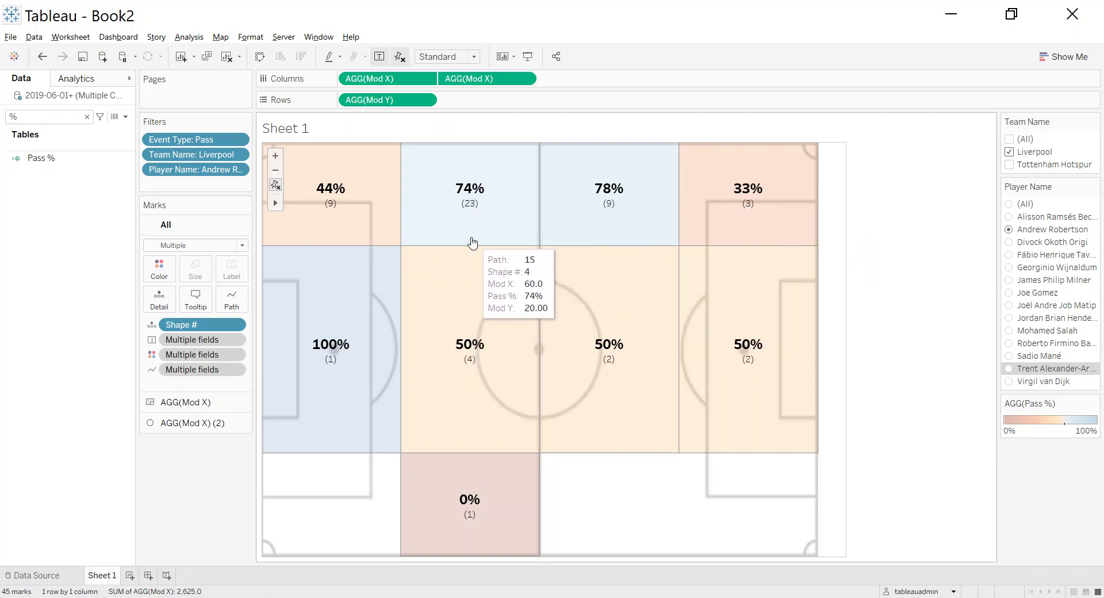
{"action": "double_click", "coordinate": [303, 136]}
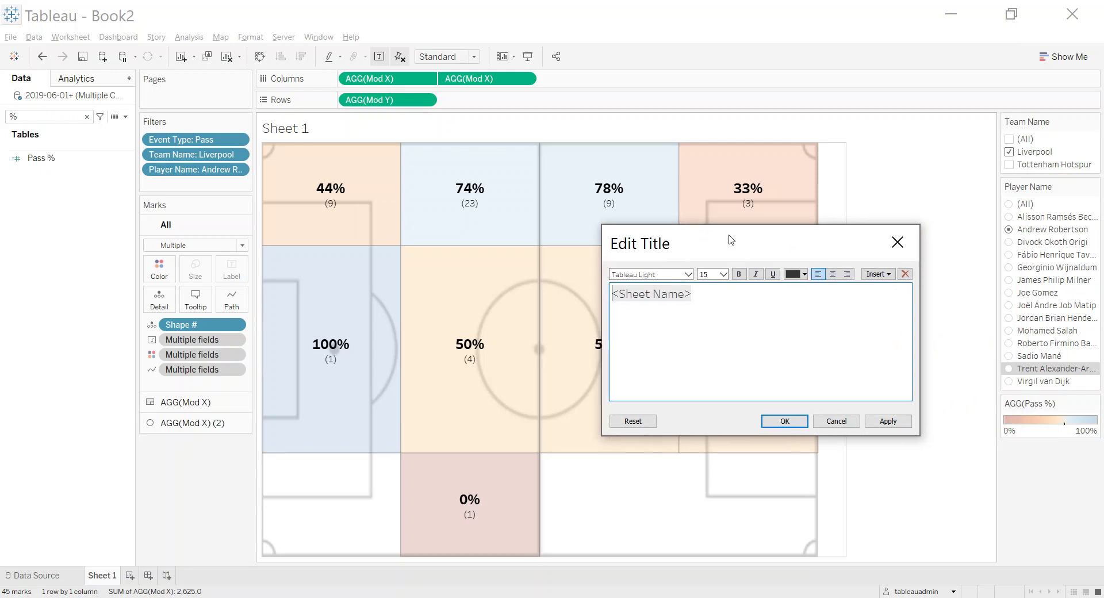
{"action": "left_click_drag", "start_coordinate": [722, 332], "coordinate": [580, 334]}
{"action": "left_click", "coordinate": [875, 314]}
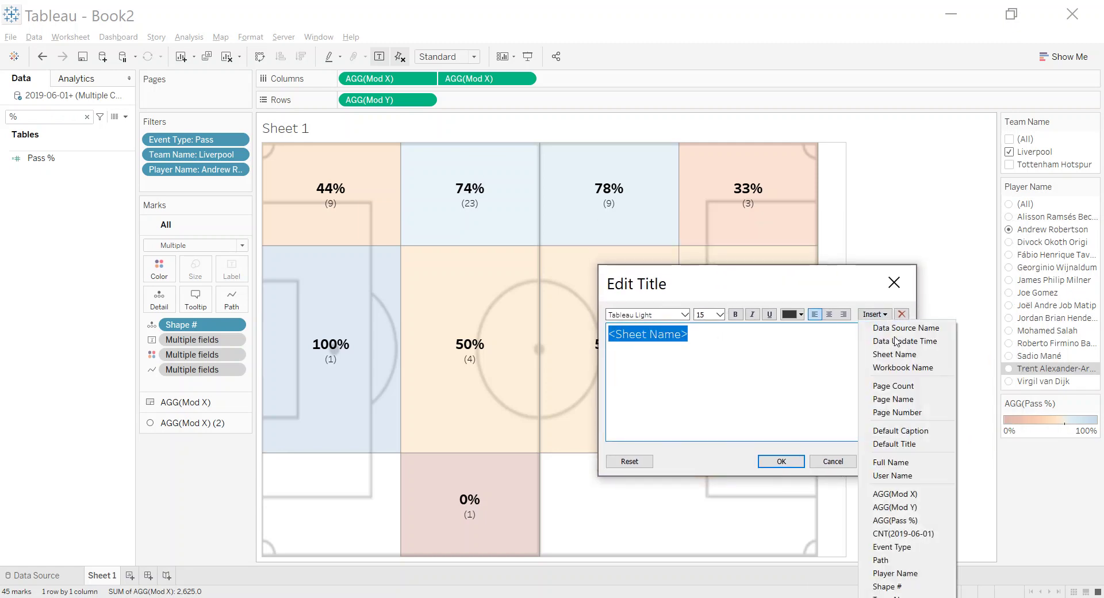
{"action": "left_click", "coordinate": [897, 596]}
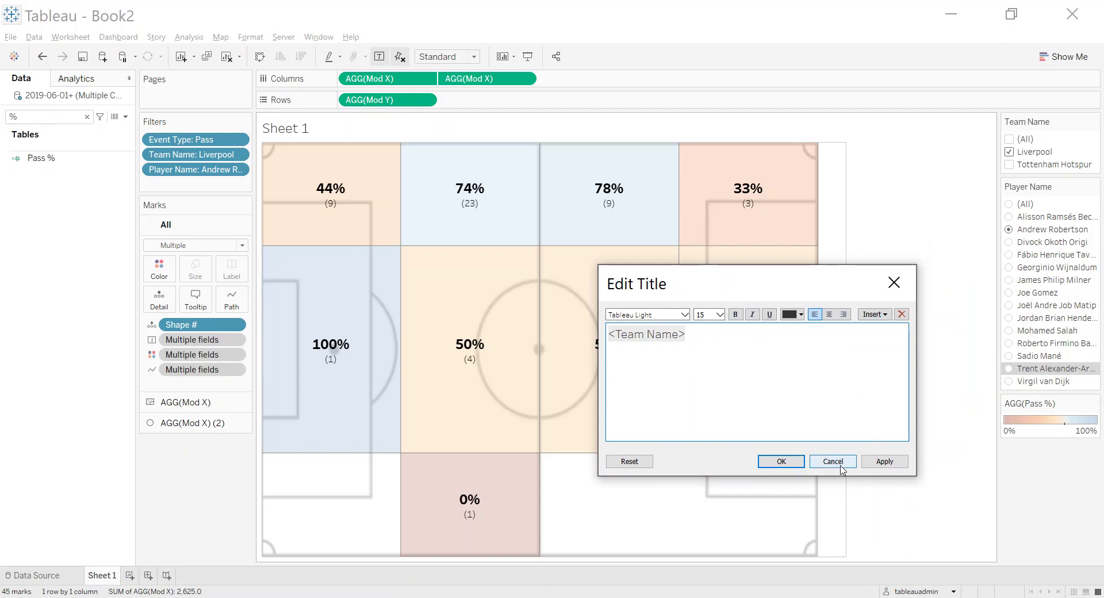
{"action": "left_click", "coordinate": [875, 314]}
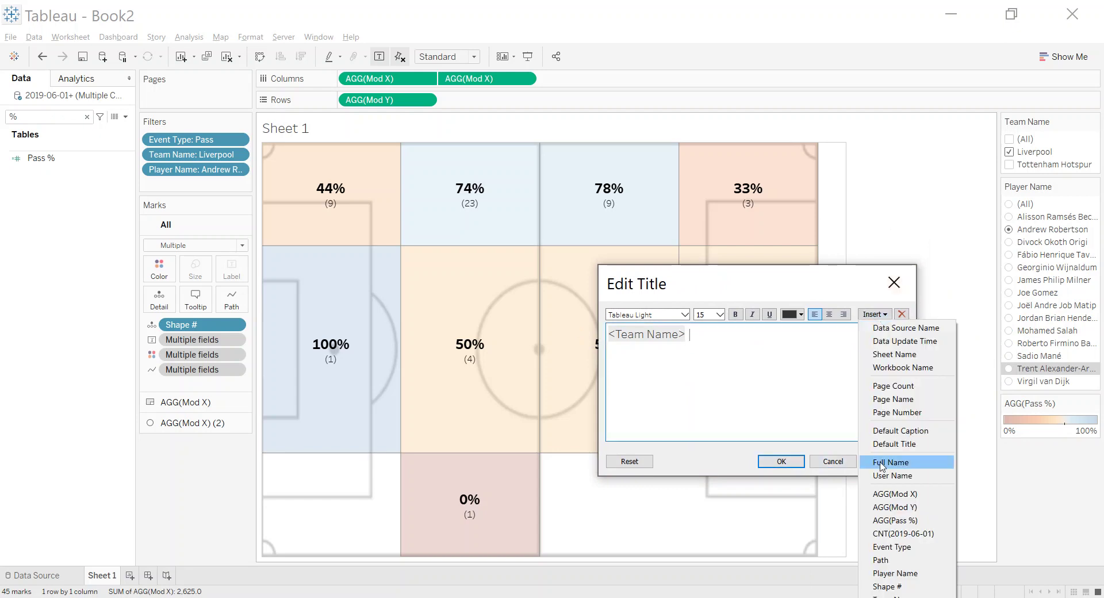
{"action": "left_click", "coordinate": [894, 574]}
Put "Pass Success % by Zone - " in front of the title fields and accept the new title.
{"action": "key", "text": "Home"}
{"action": "type", "text": "Pass Success % by Zone "}
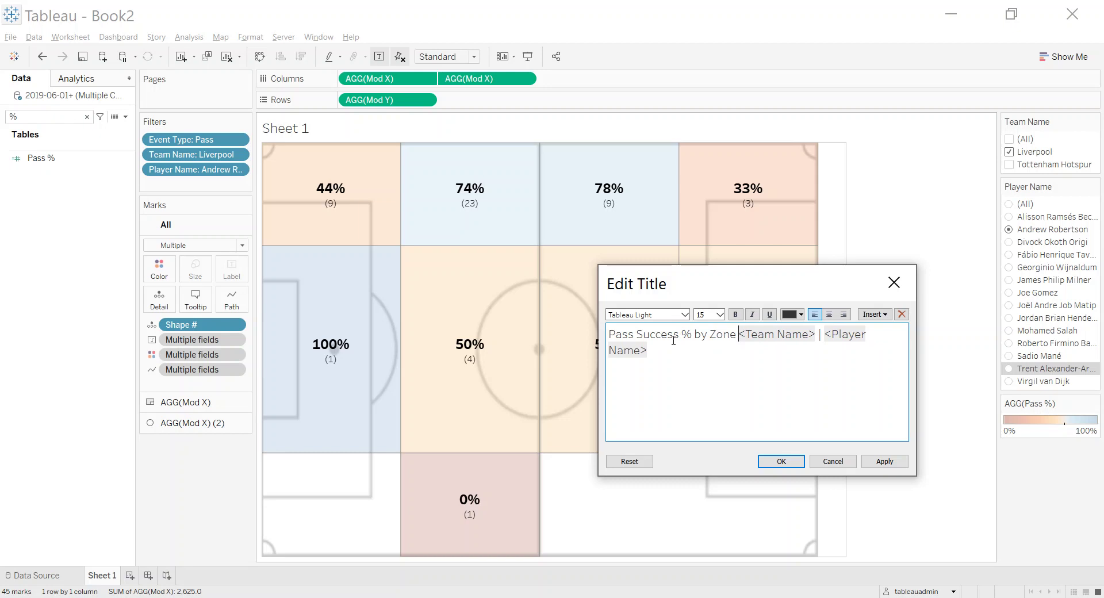
{"action": "type", "text": "-"}
{"action": "left_click", "coordinate": [883, 461]}
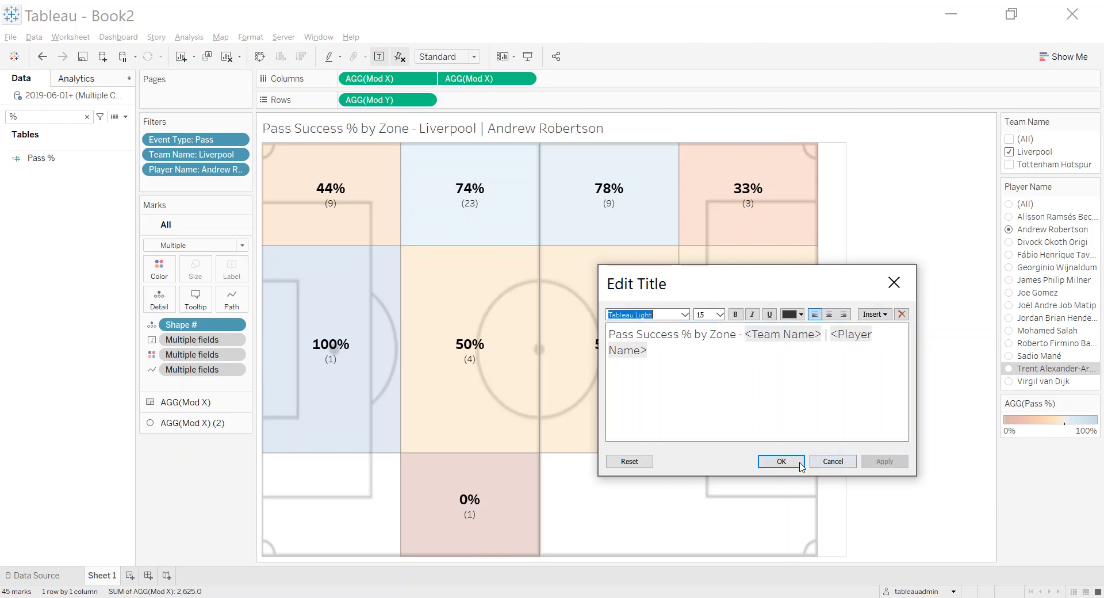
{"action": "left_click", "coordinate": [774, 461]}
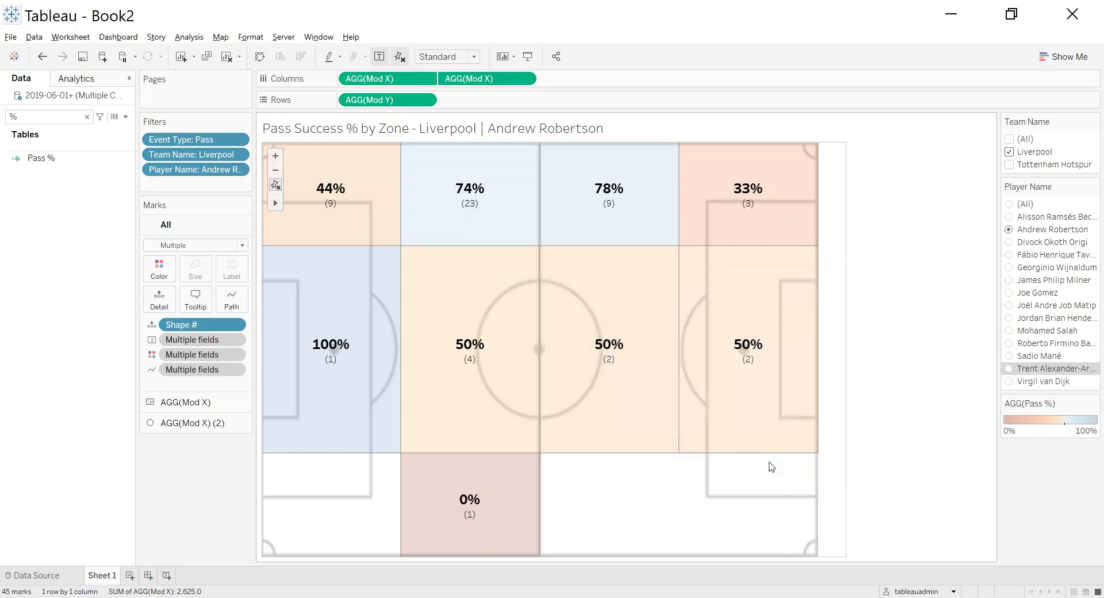
Filter the map in turn to Georginio Wijnaldum, James Philip Milner and Joe Gomez, finishing with the Player Name filter on (All).
{"action": "left_click", "coordinate": [1008, 268]}
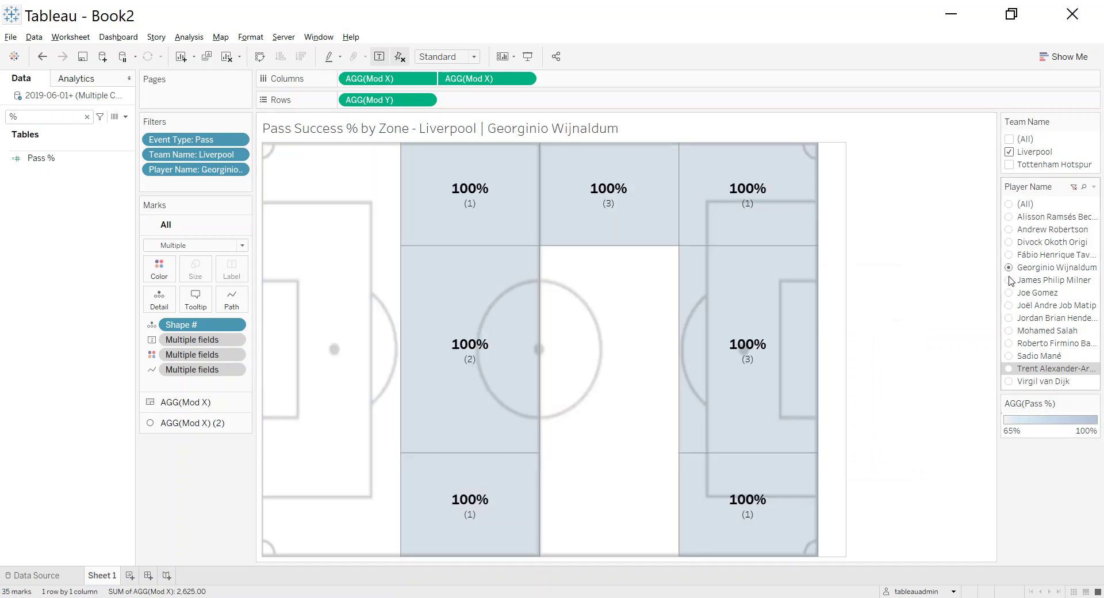
{"action": "left_click", "coordinate": [1008, 280]}
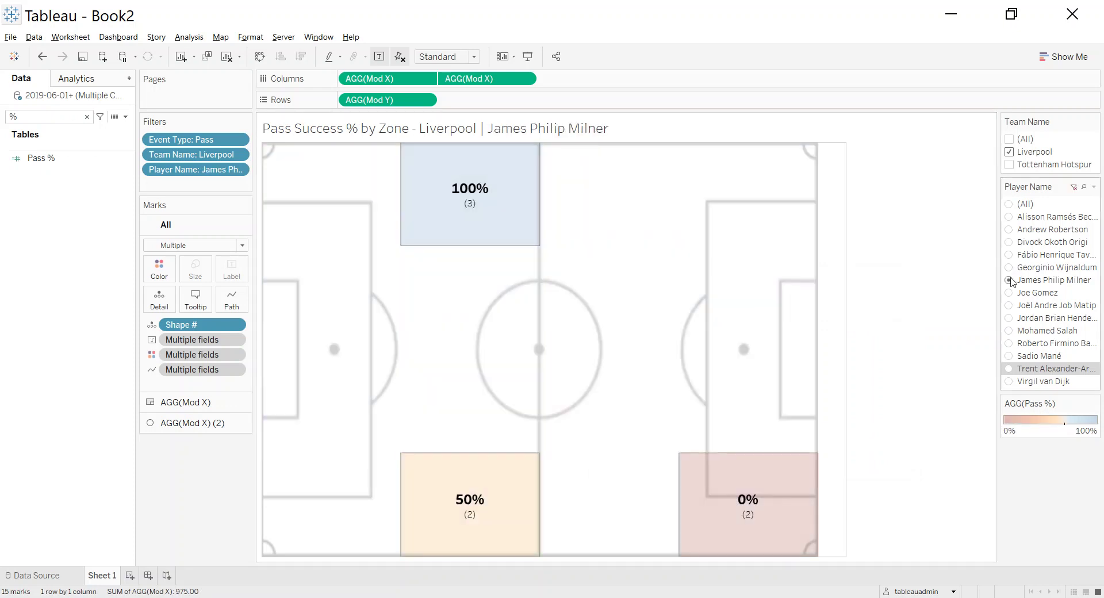
{"action": "left_click", "coordinate": [1009, 292]}
{"action": "left_click", "coordinate": [1009, 204]}
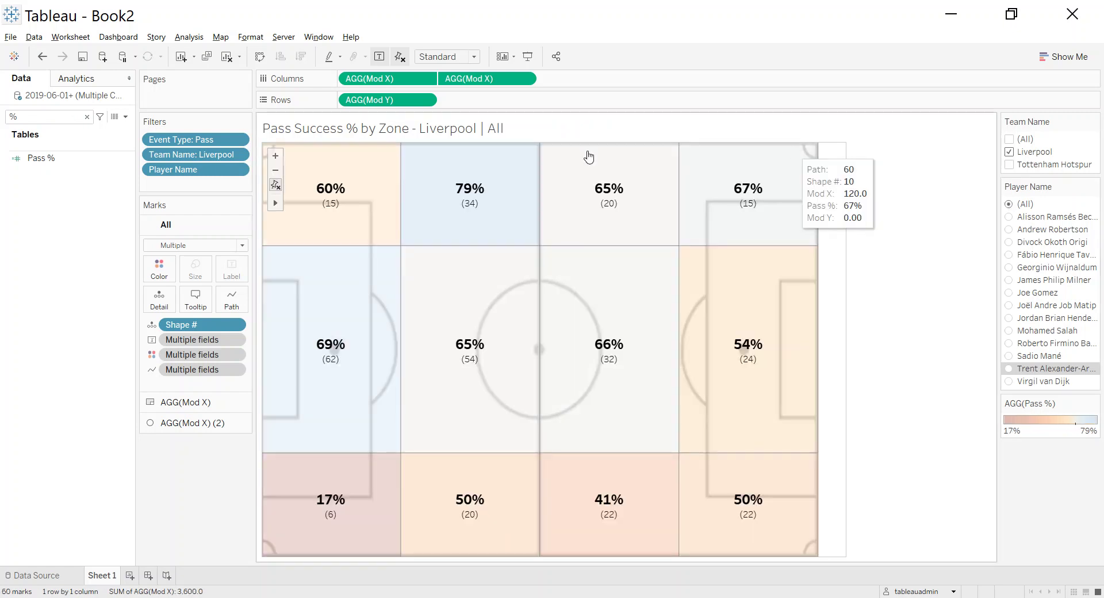